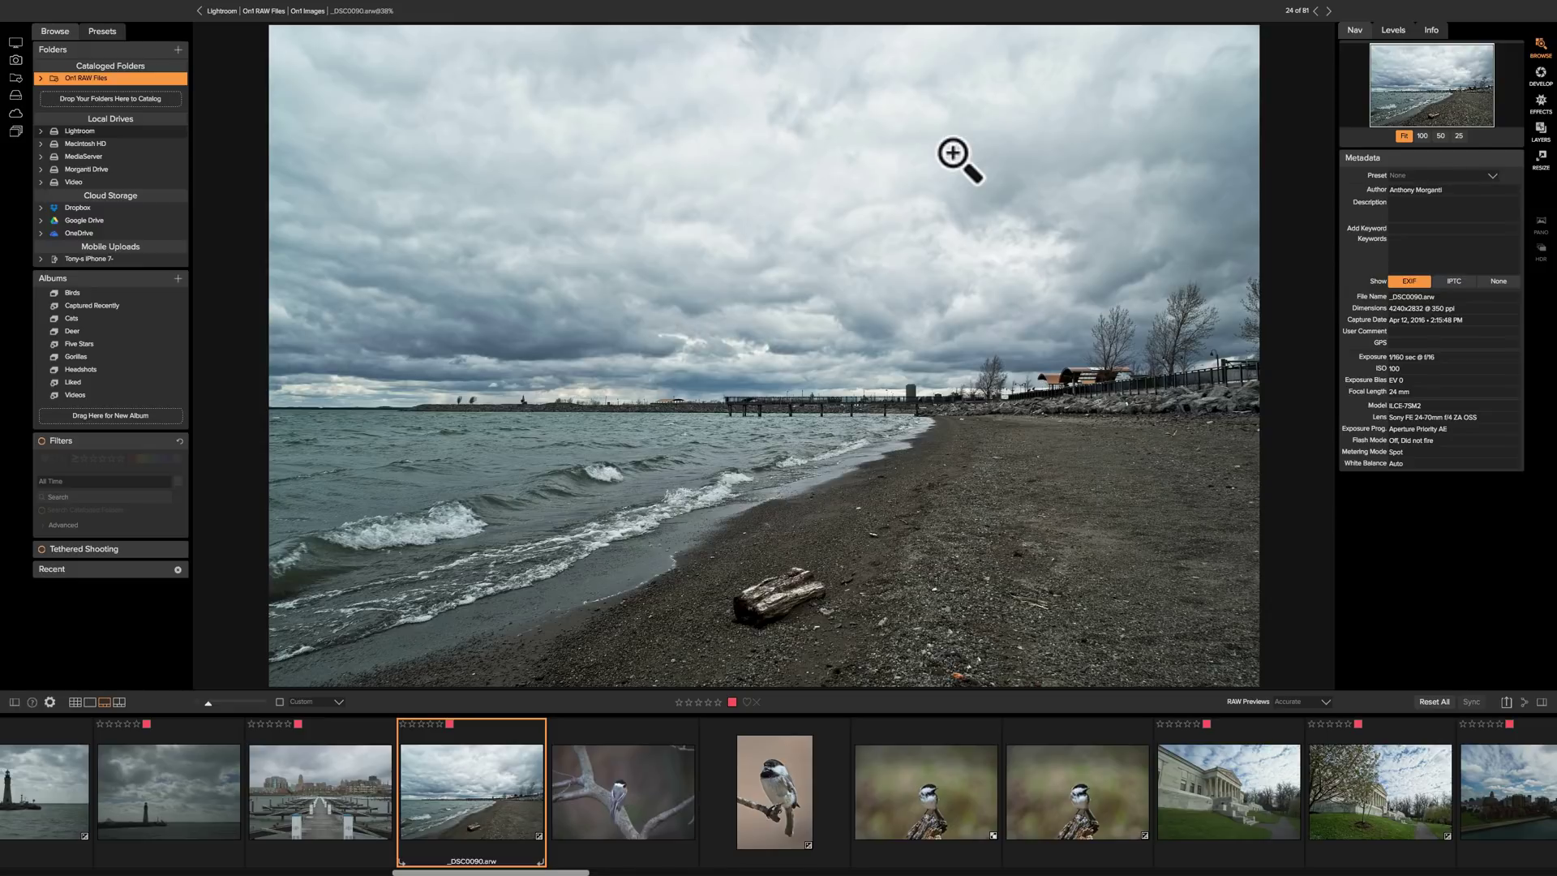
# - Step forward two photos to the chickadee perched on a weathered stump
pyautogui.press('Right')
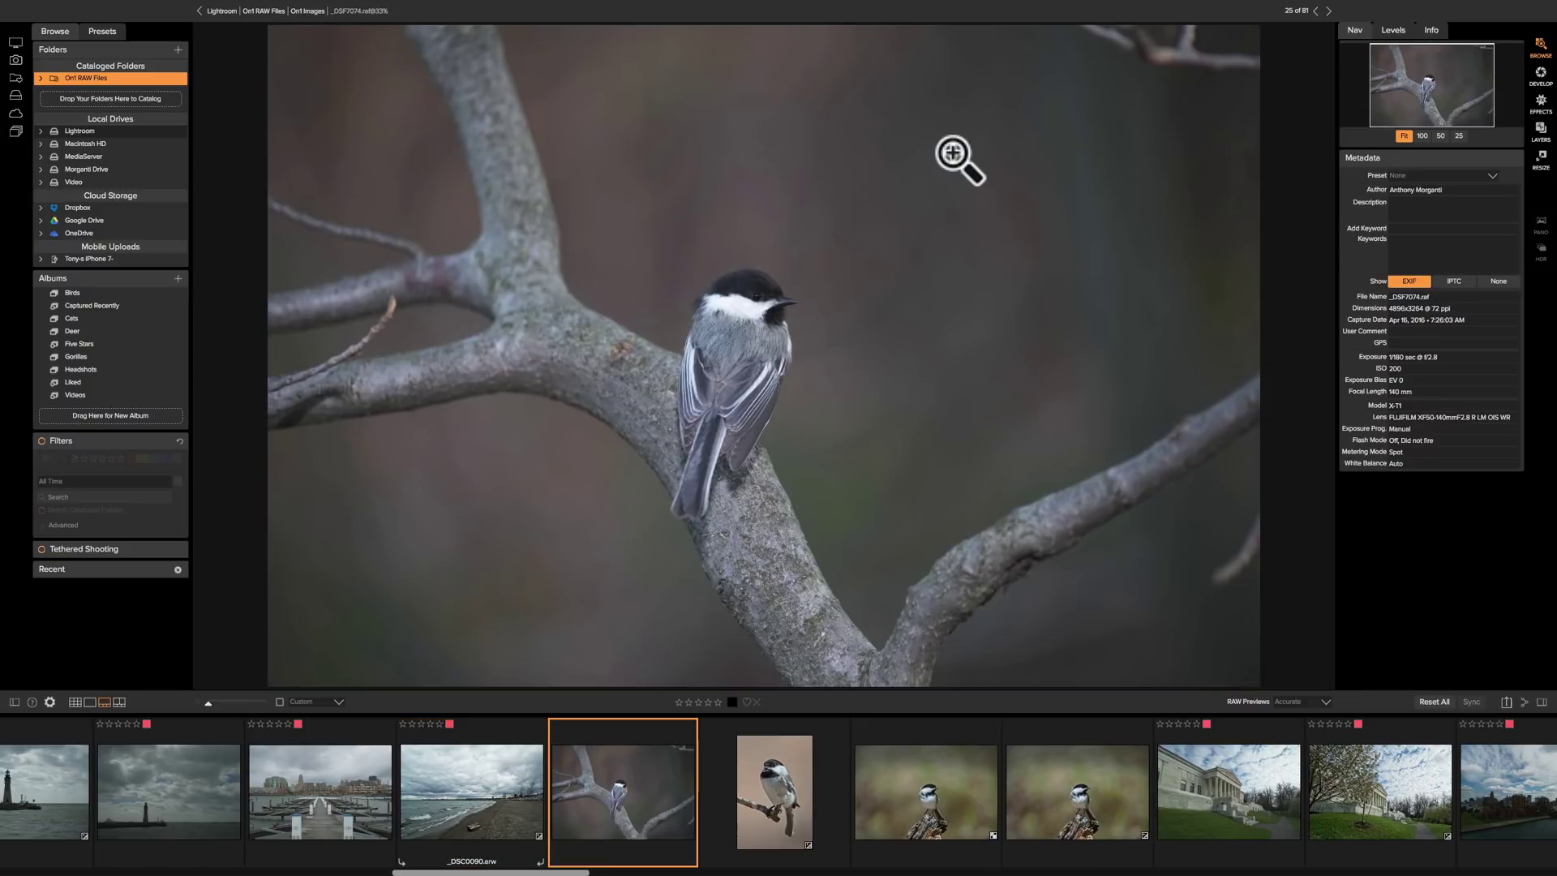
pyautogui.press('Right')
pyautogui.press('Right')
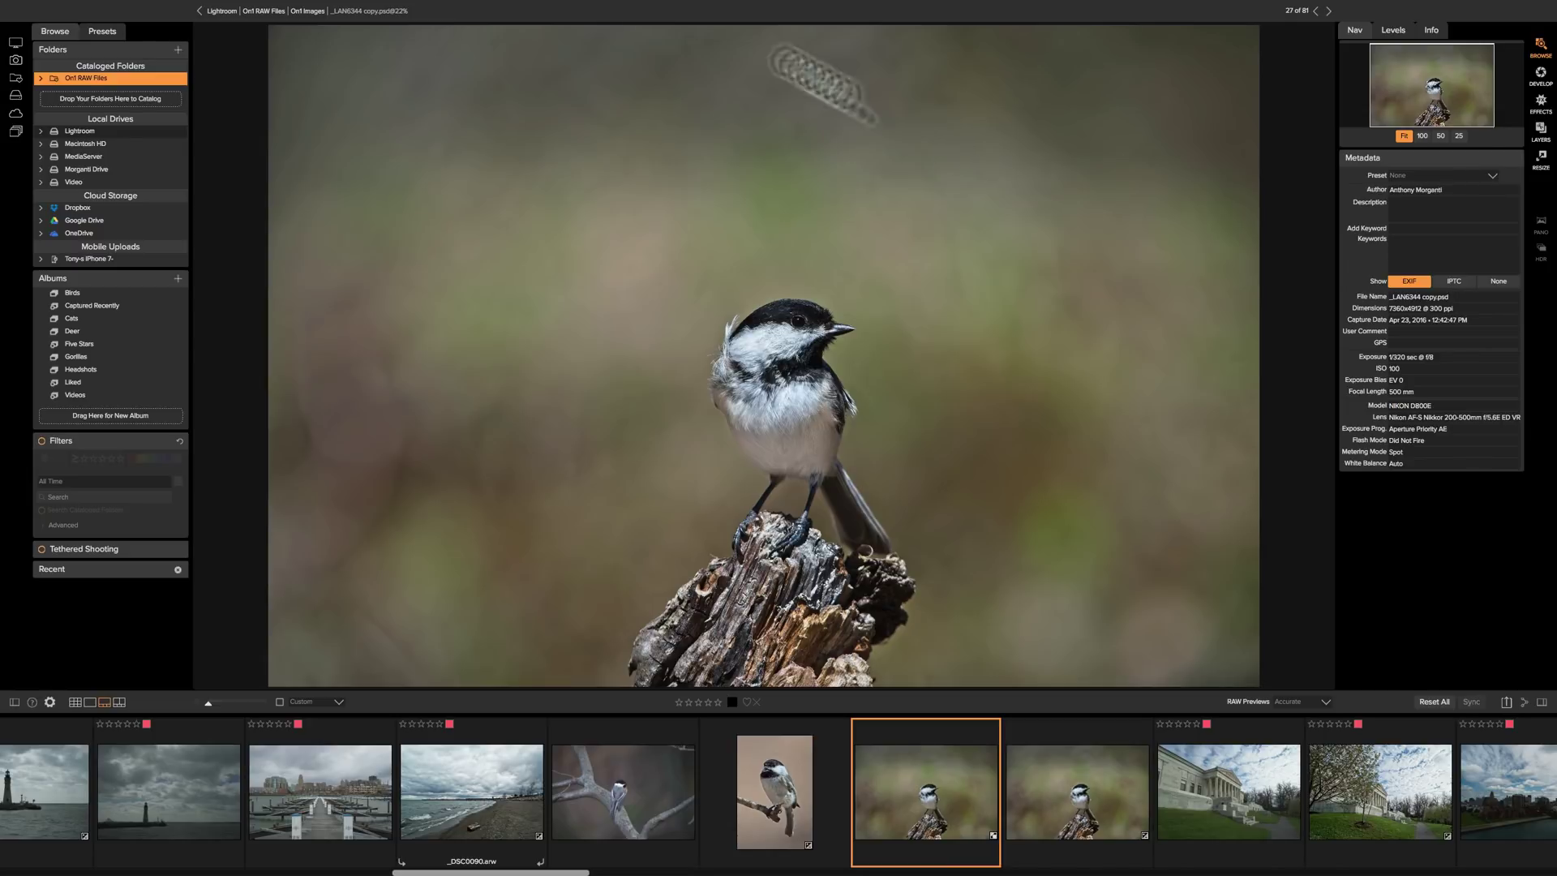
# - Enable File > Group RAW Plus JPG and go back to the thumbnail grid
pyautogui.click(140, 8)
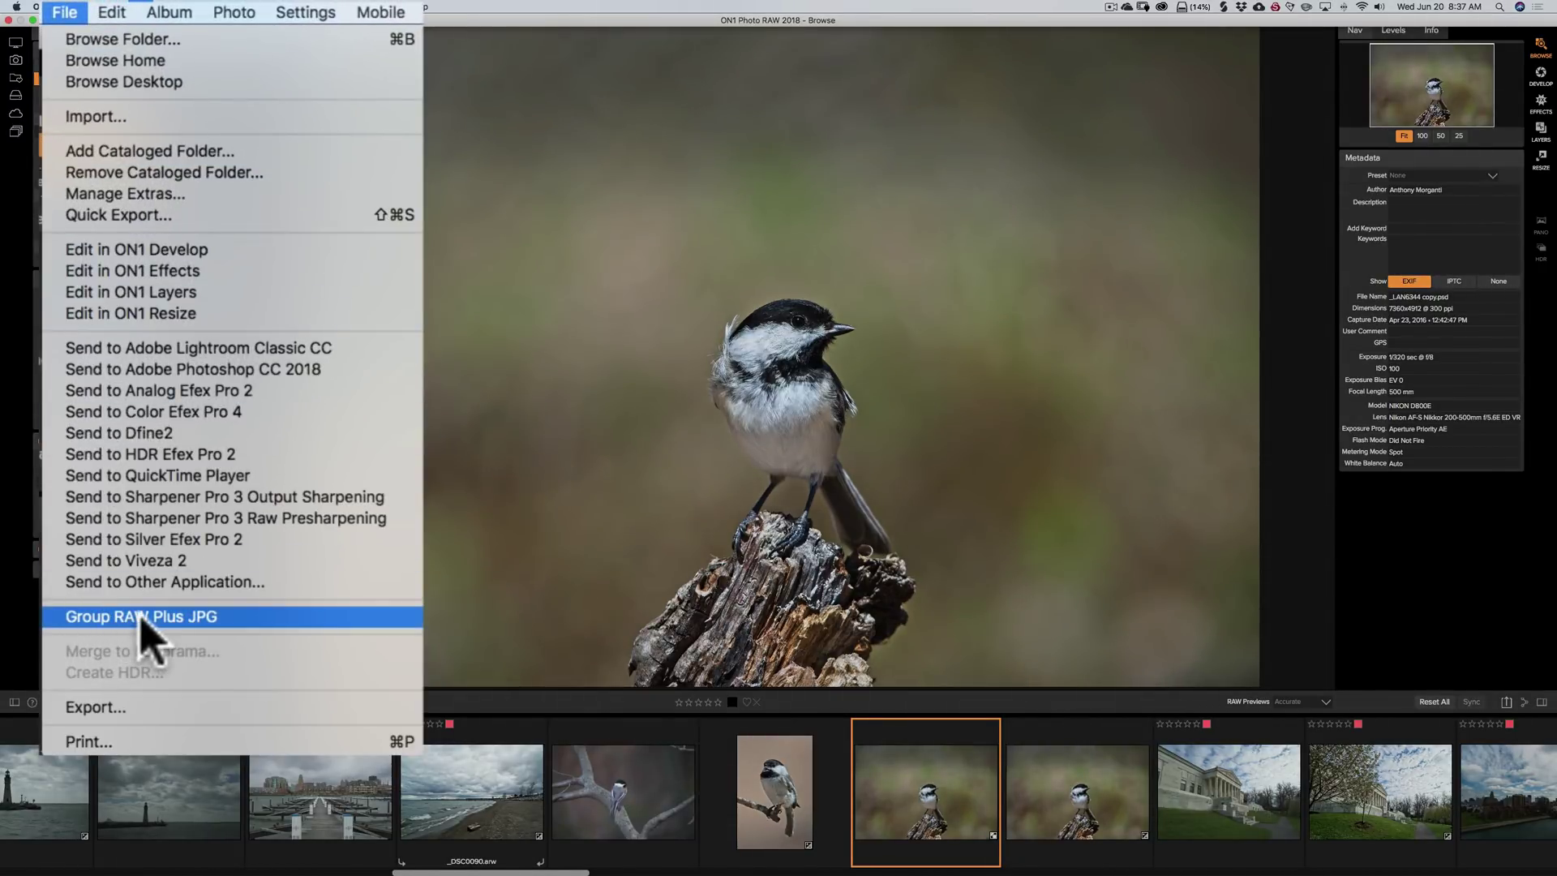
pyautogui.click(116, 616)
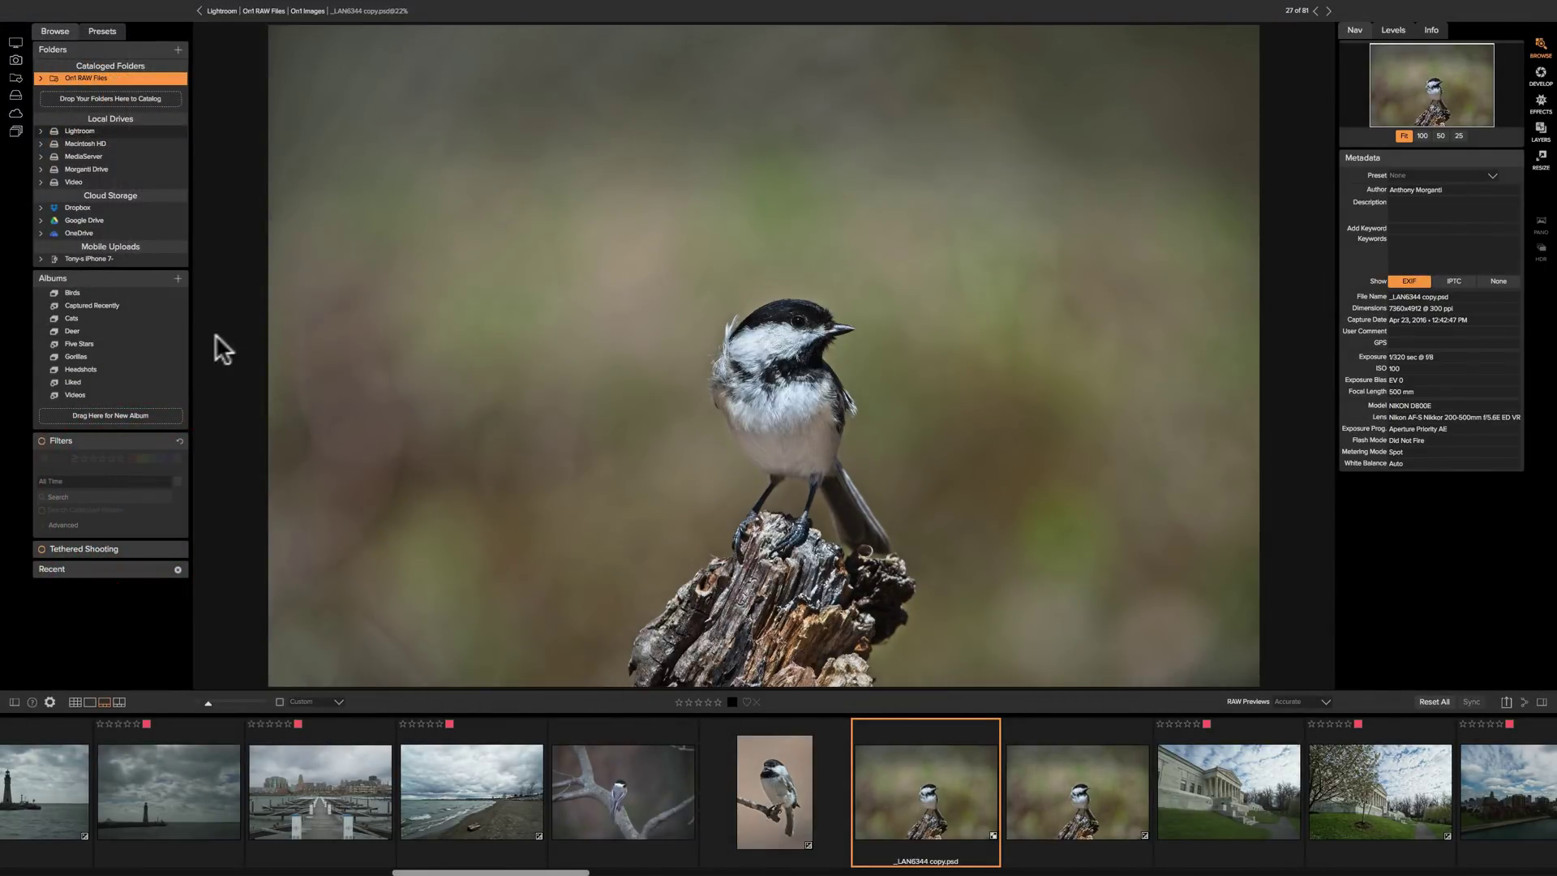
pyautogui.doubleClick(404, 324)
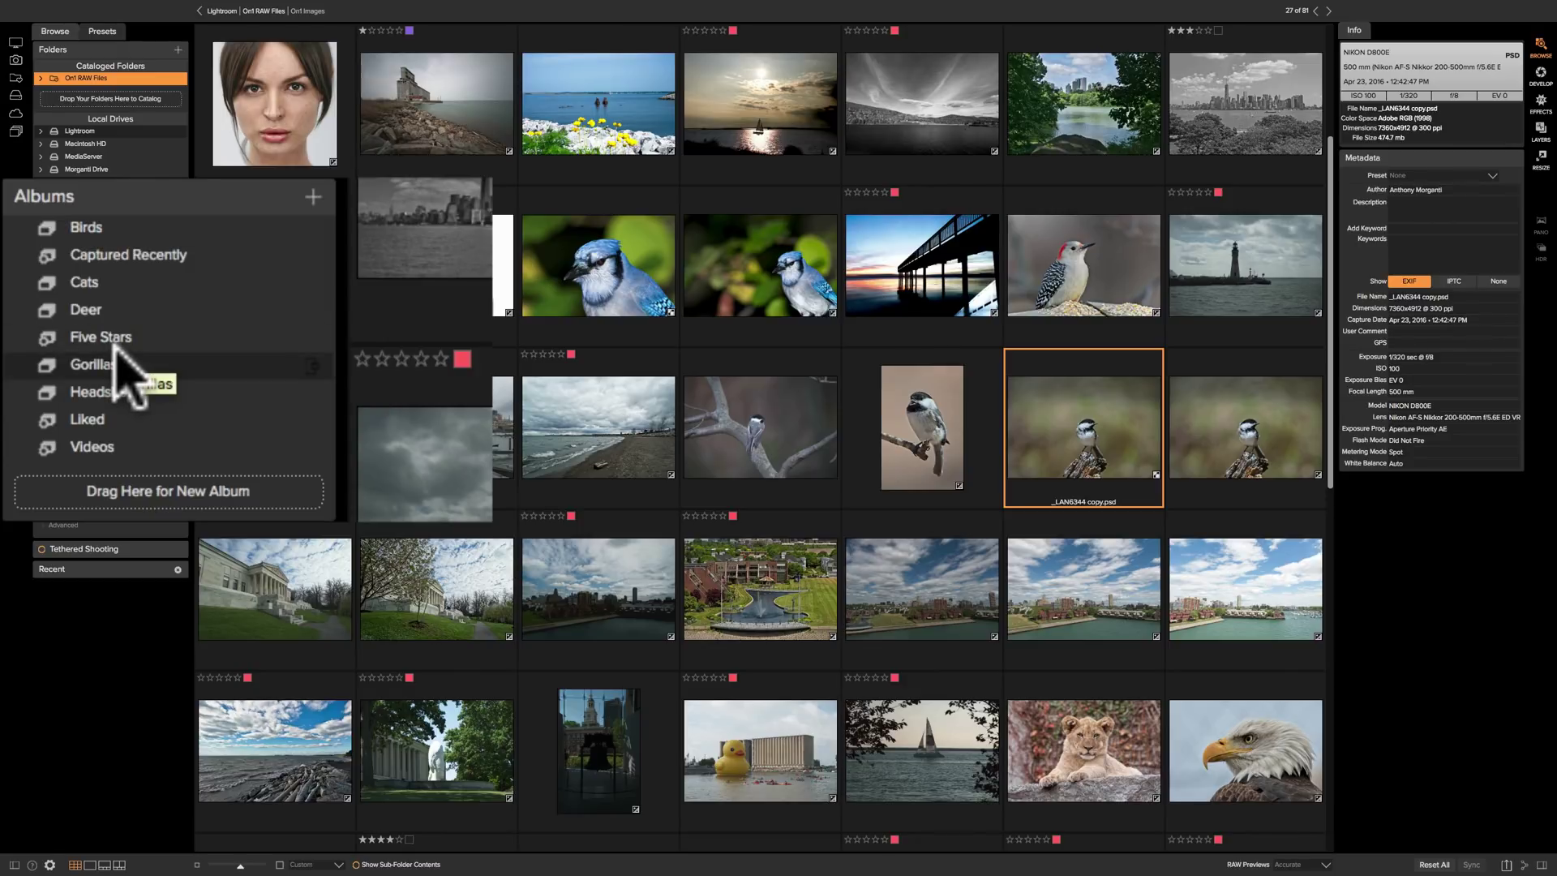
# - Create a new regular album named Animals
pyautogui.click(313, 196)
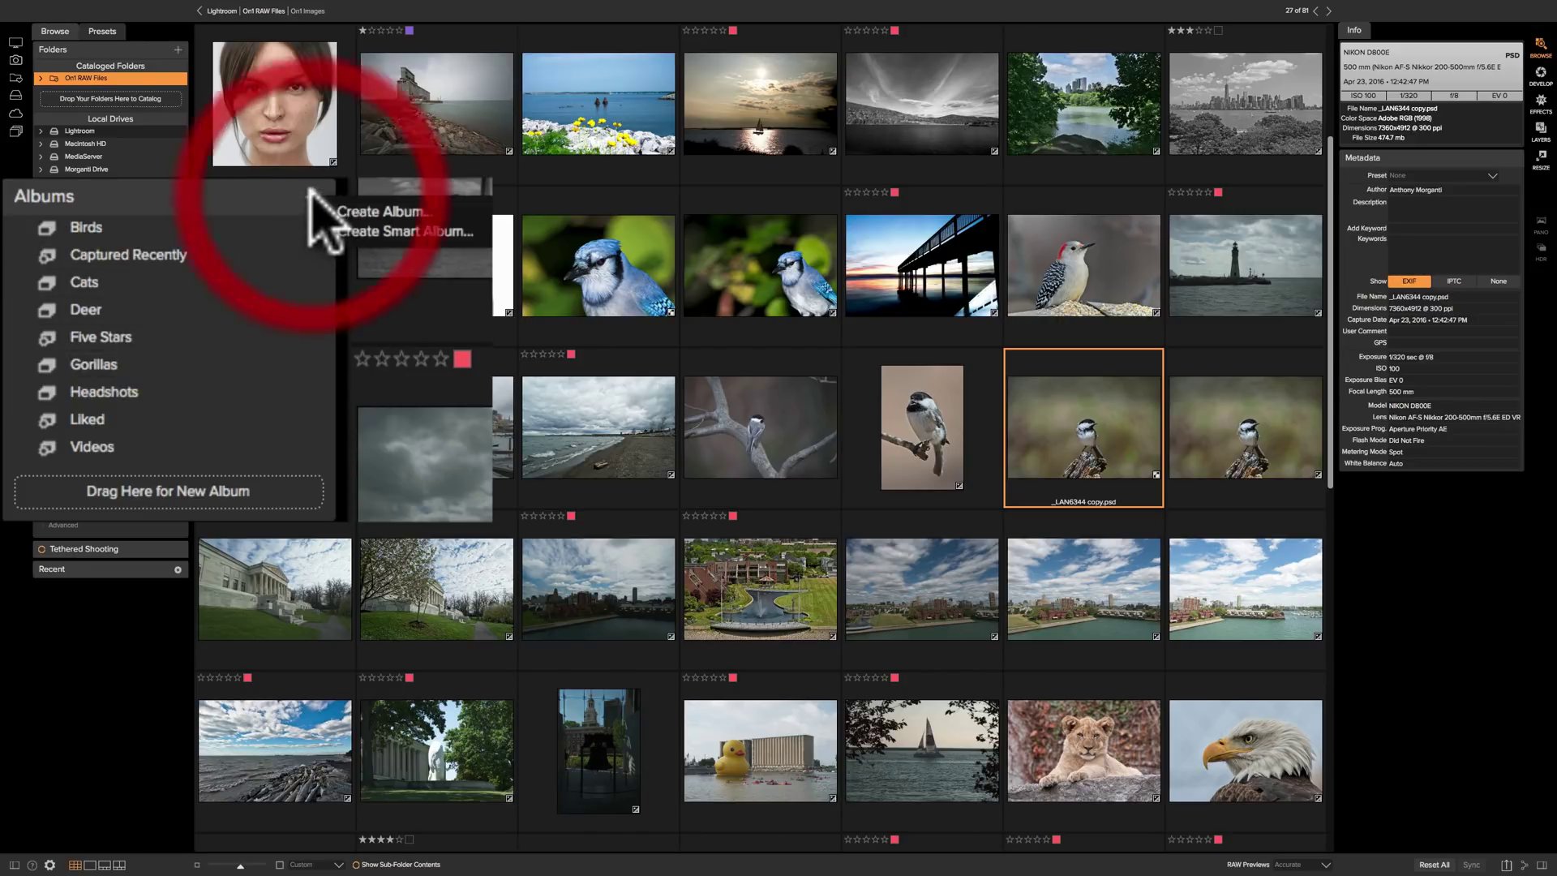
pyautogui.click(349, 208)
pyautogui.write('An')
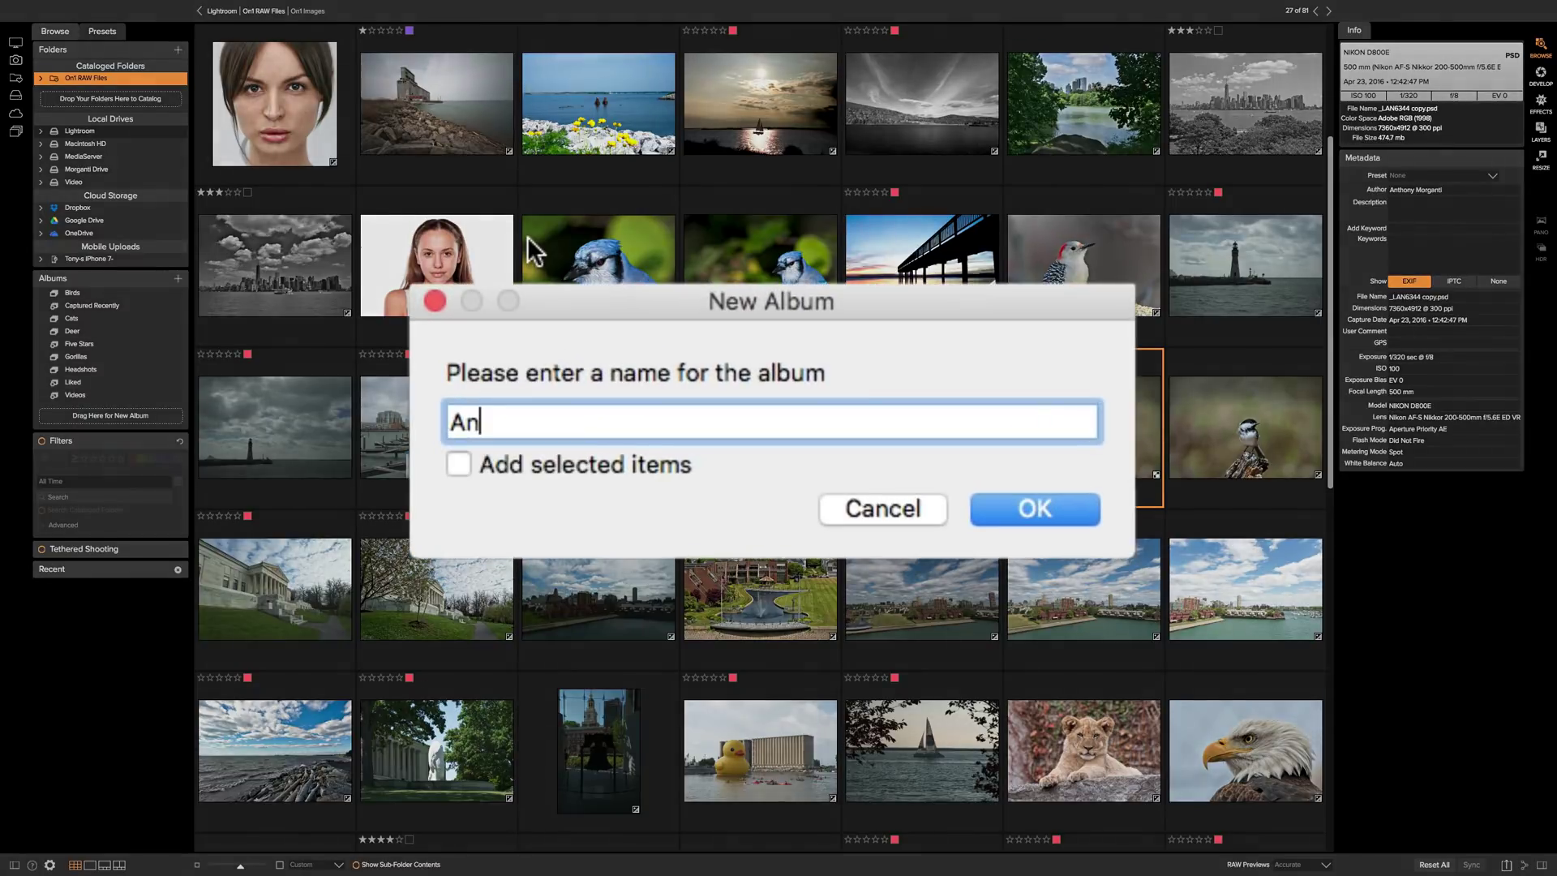
pyautogui.write('imals')
pyautogui.click(1031, 506)
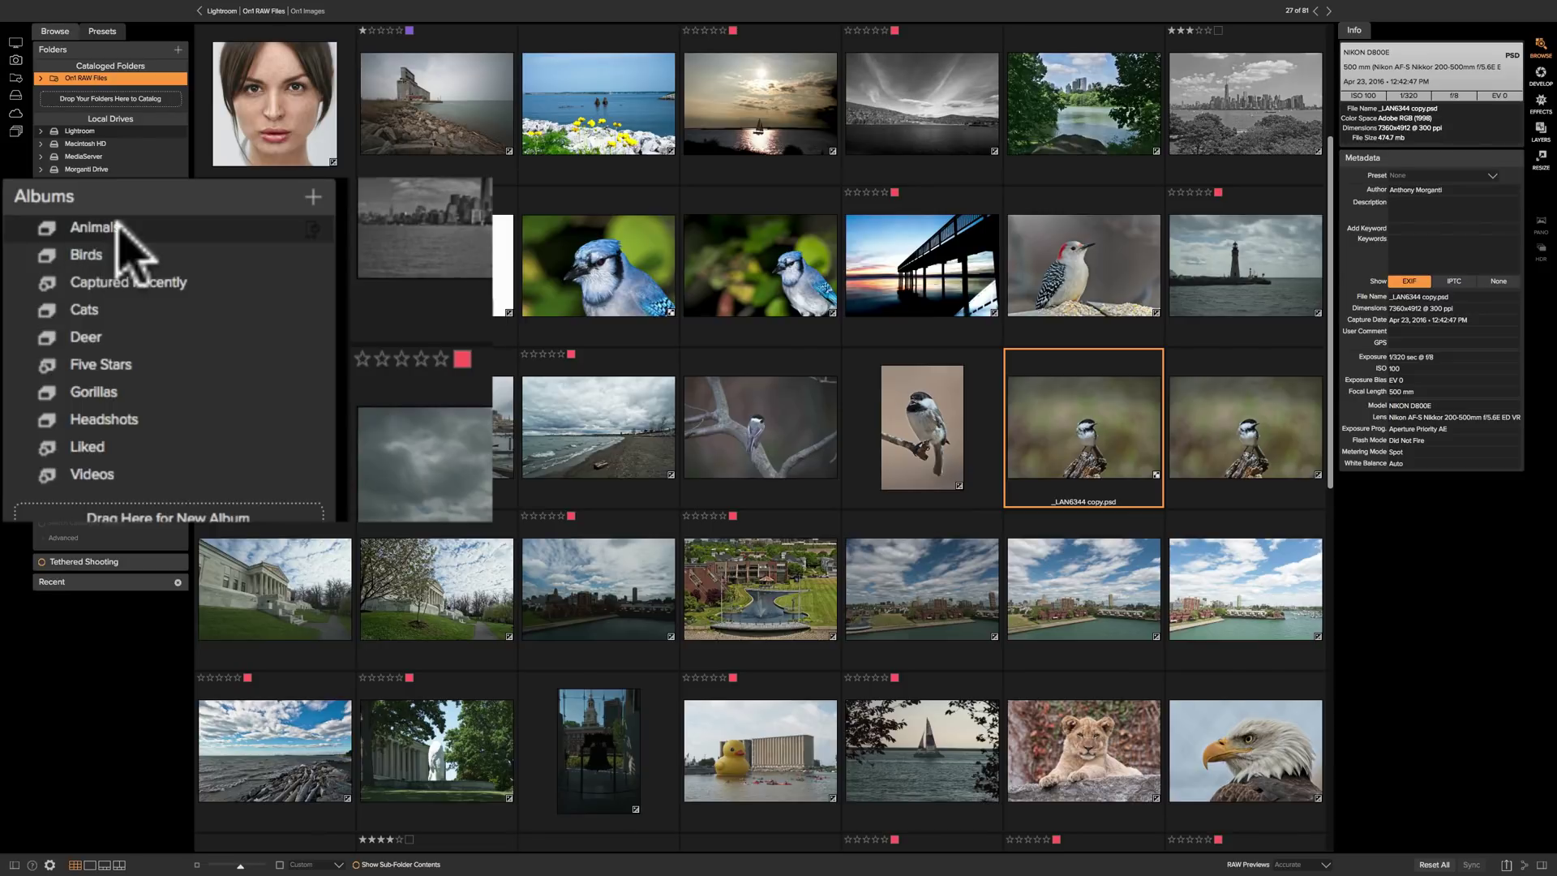
# - Nest the Birds, Cats, Deer and Gorillas albums inside Animals, then collapse it
pyautogui.click(98, 227)
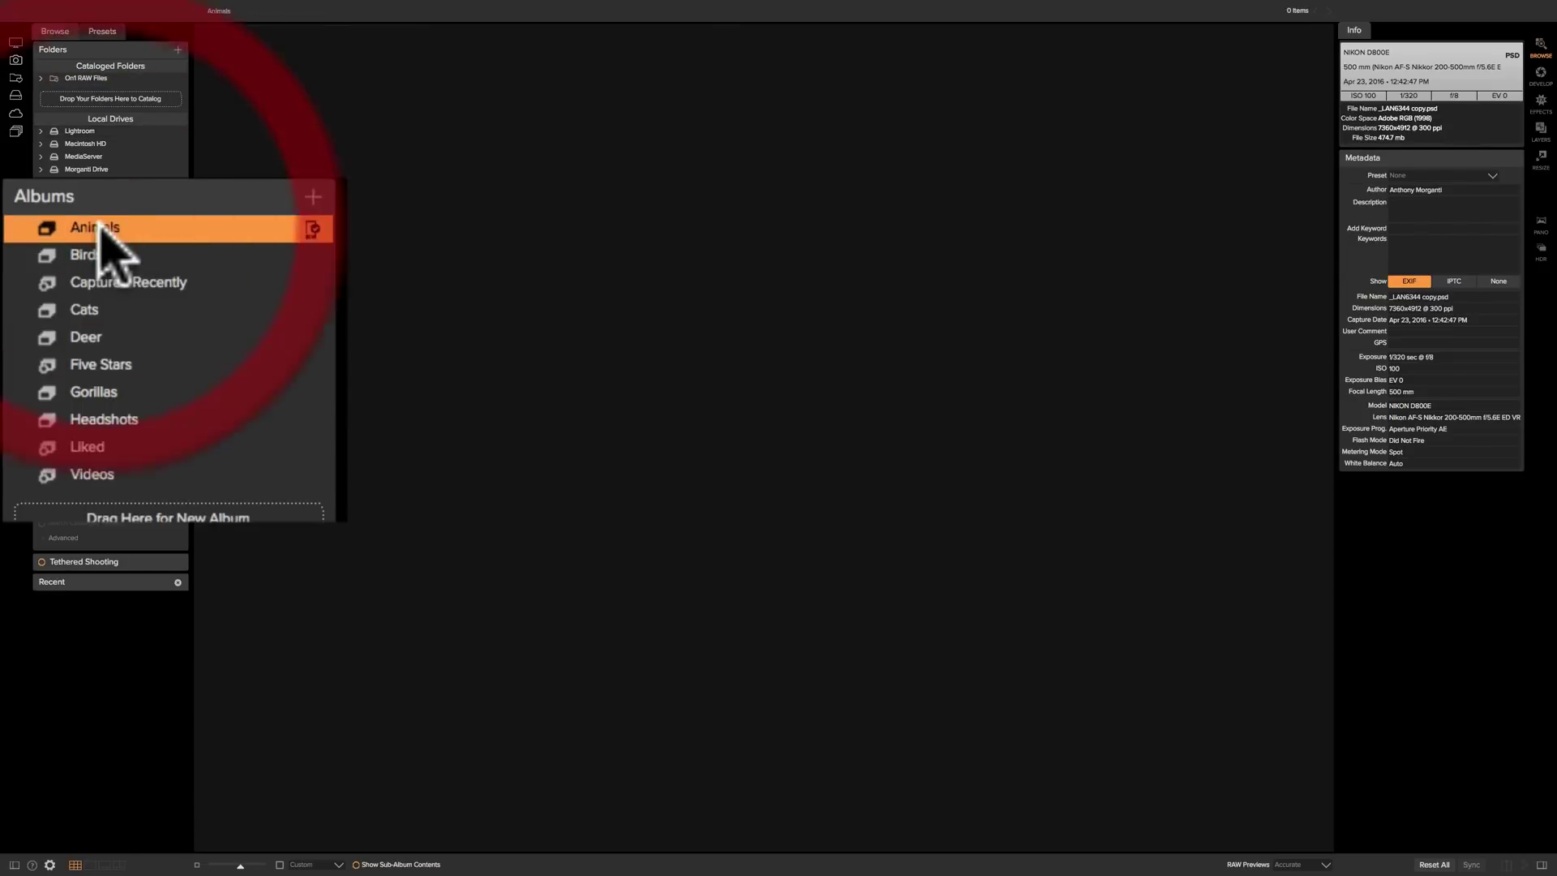
pyautogui.click(89, 252)
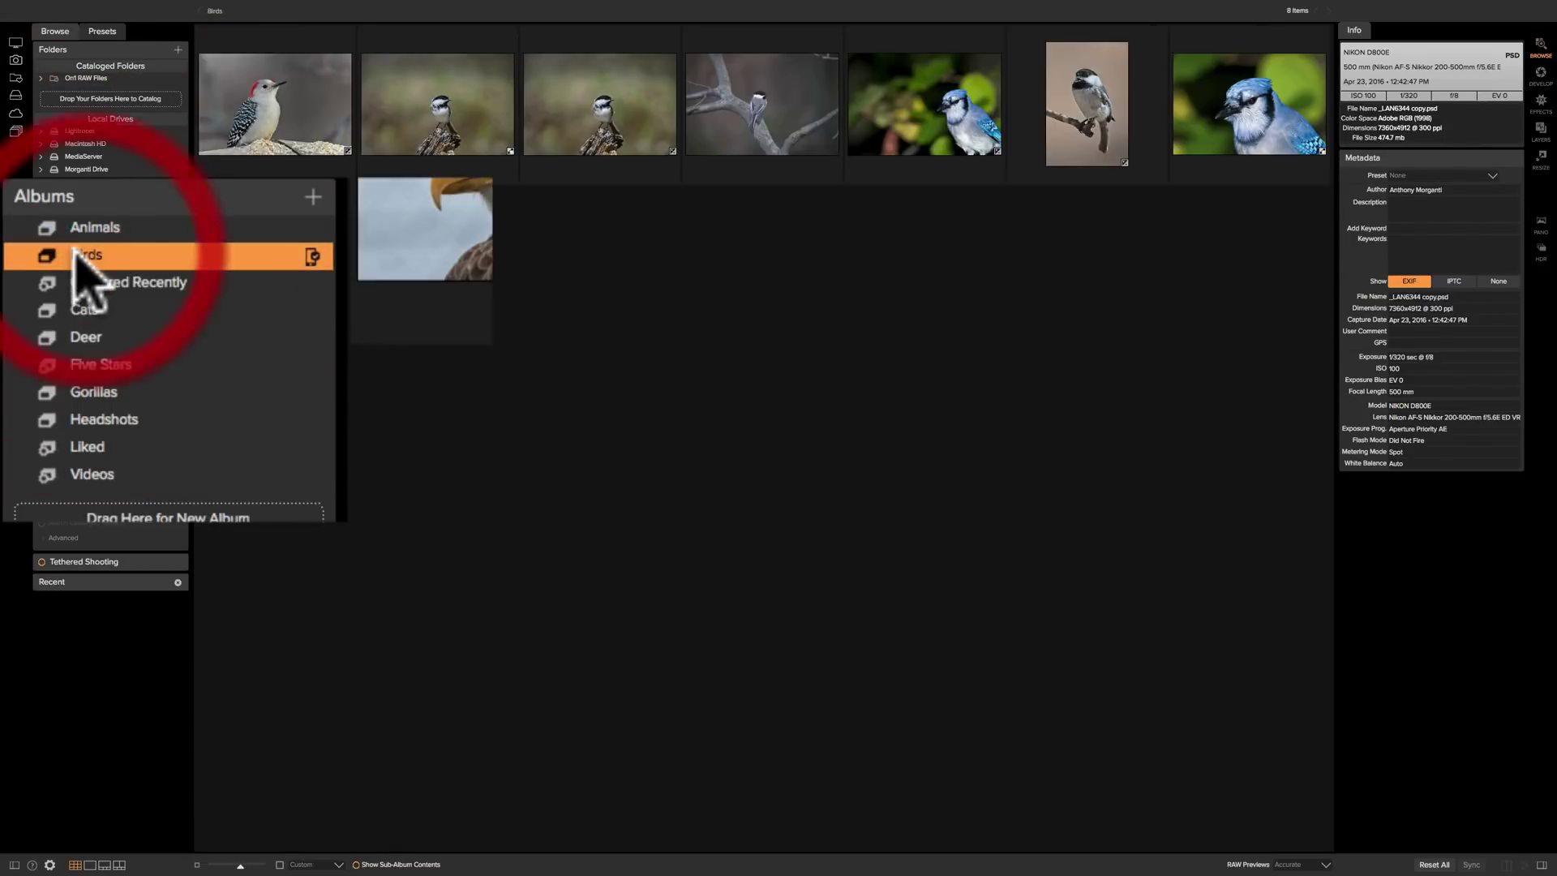
pyautogui.moveTo(89, 256); pyautogui.dragTo(93, 229)
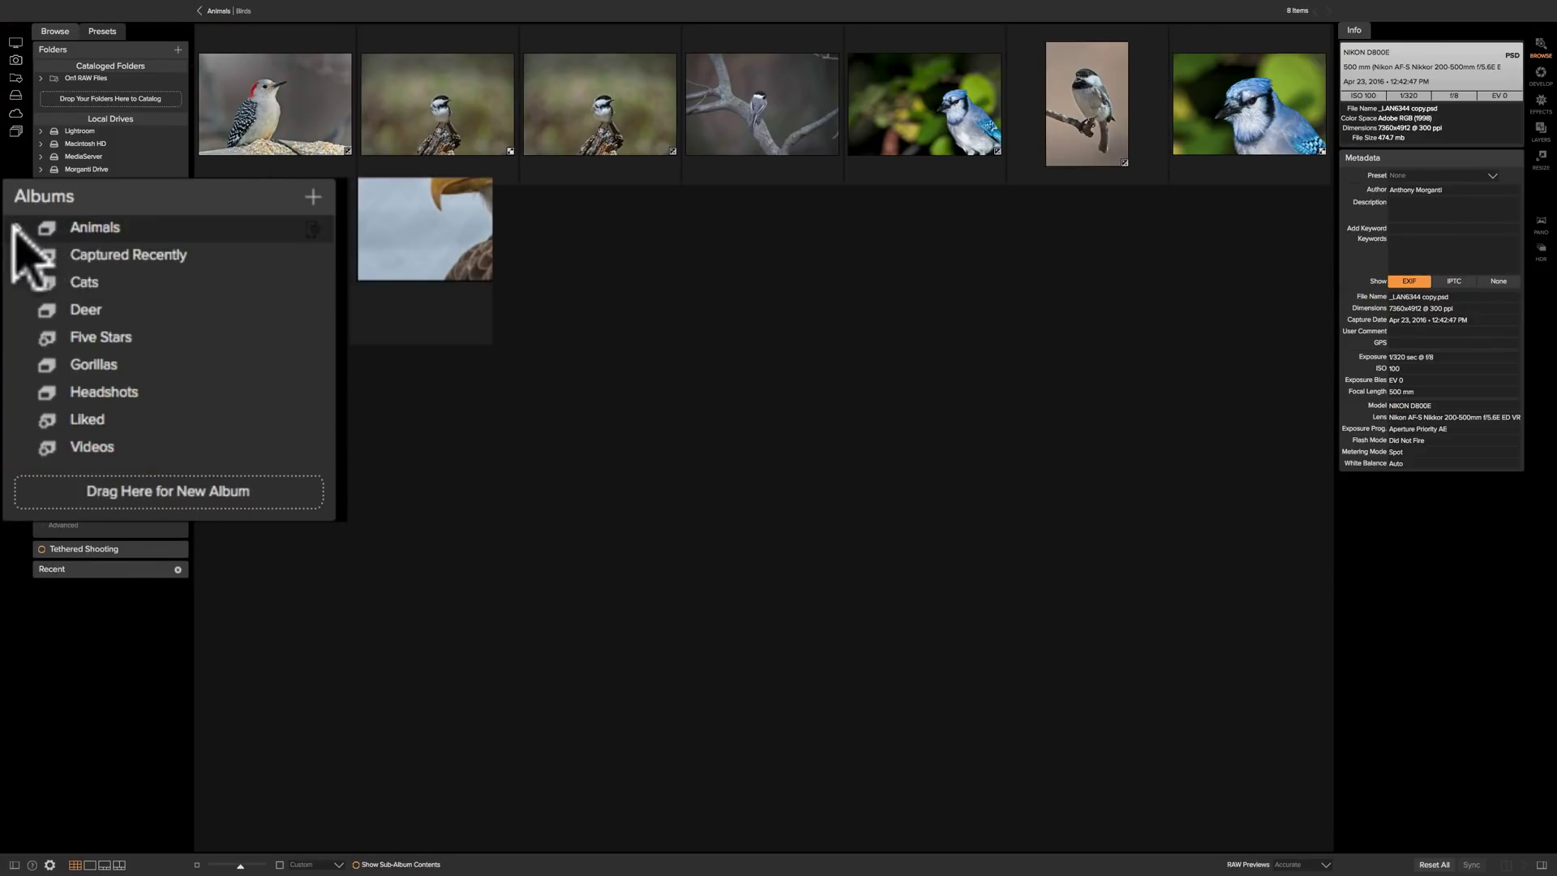
pyautogui.click(17, 227)
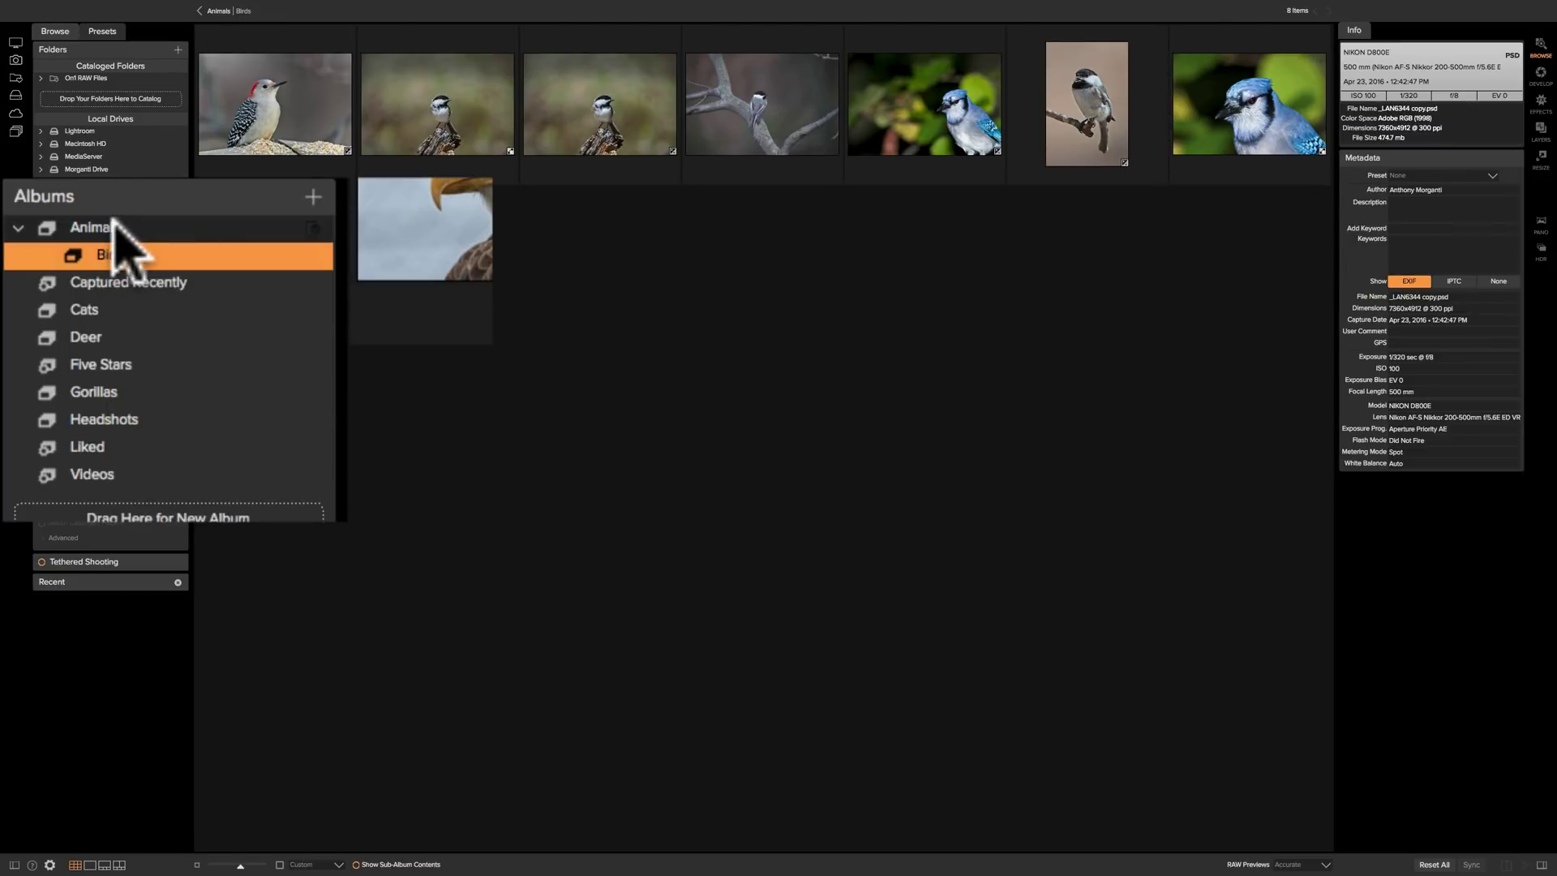
pyautogui.moveTo(71, 313); pyautogui.dragTo(96, 245)
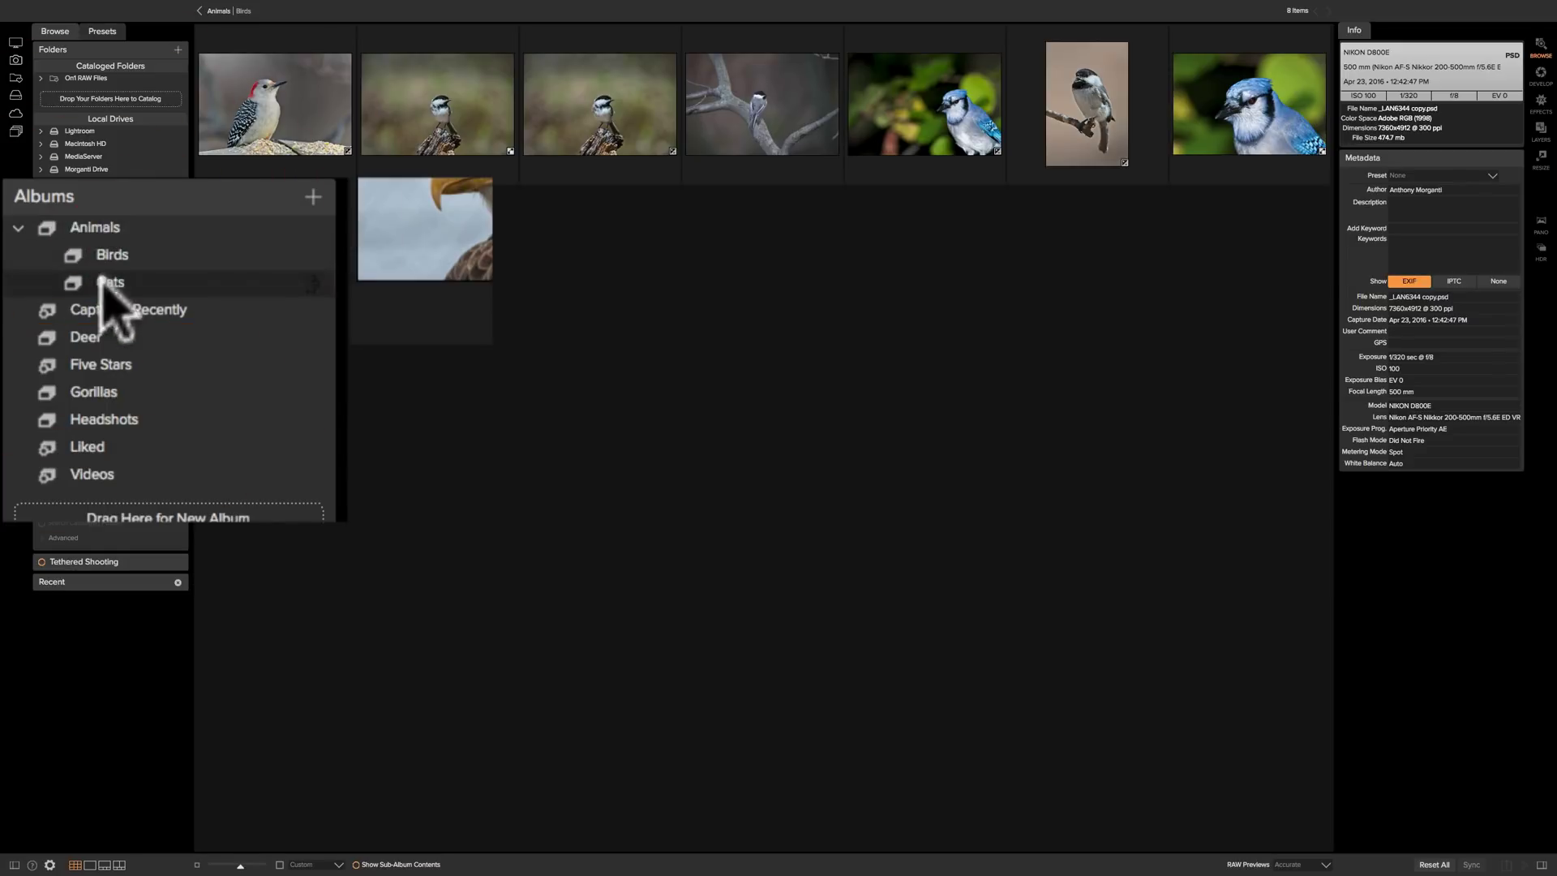
pyautogui.moveTo(79, 339); pyautogui.dragTo(125, 250)
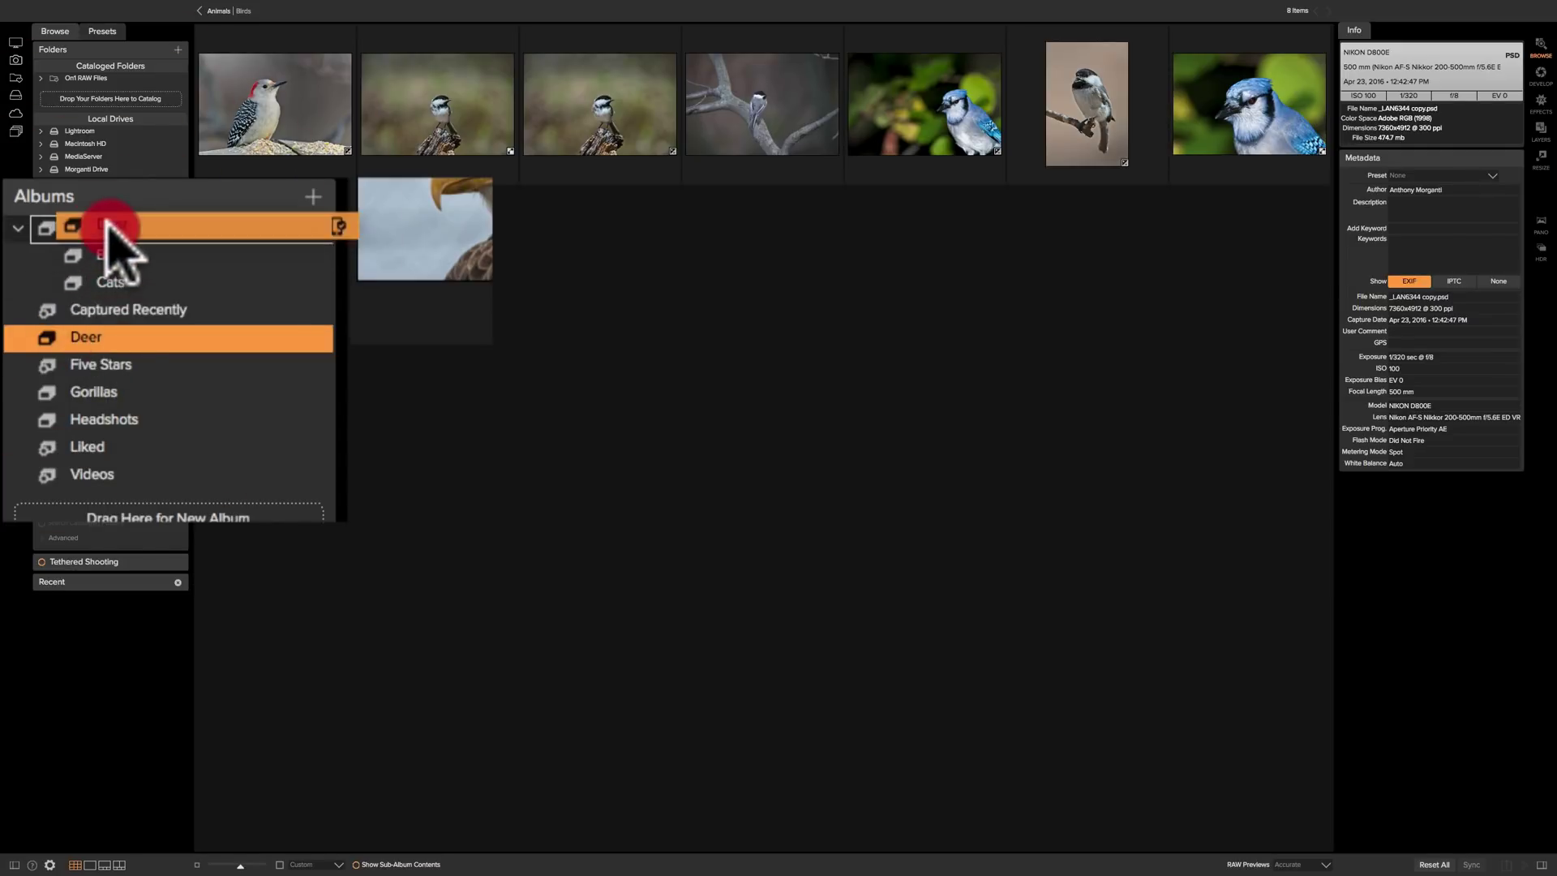
pyautogui.moveTo(93, 393); pyautogui.dragTo(120, 231)
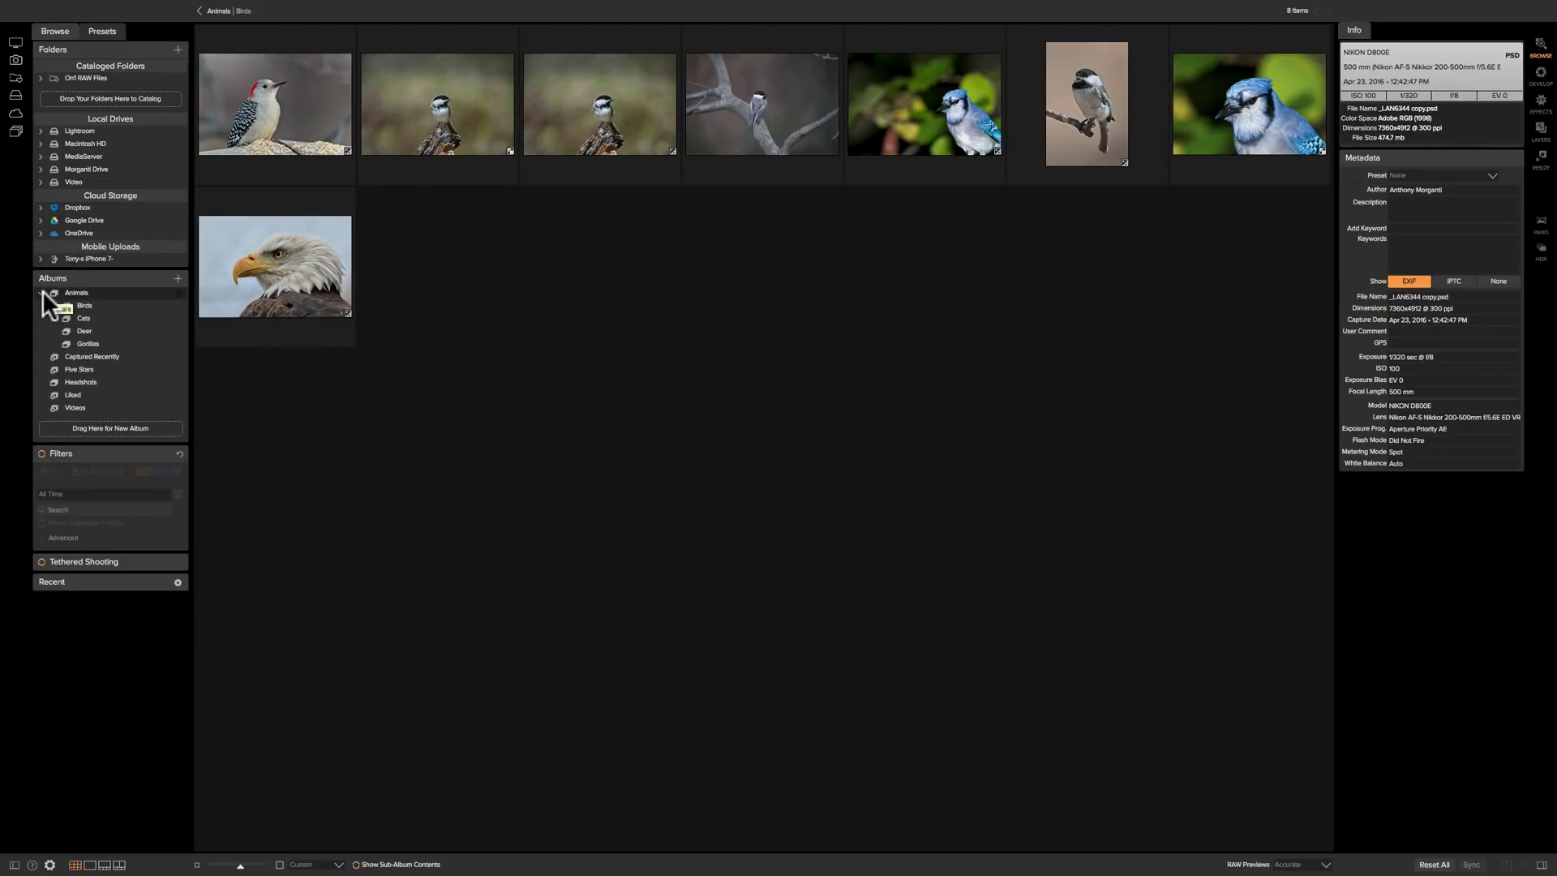
pyautogui.click(42, 292)
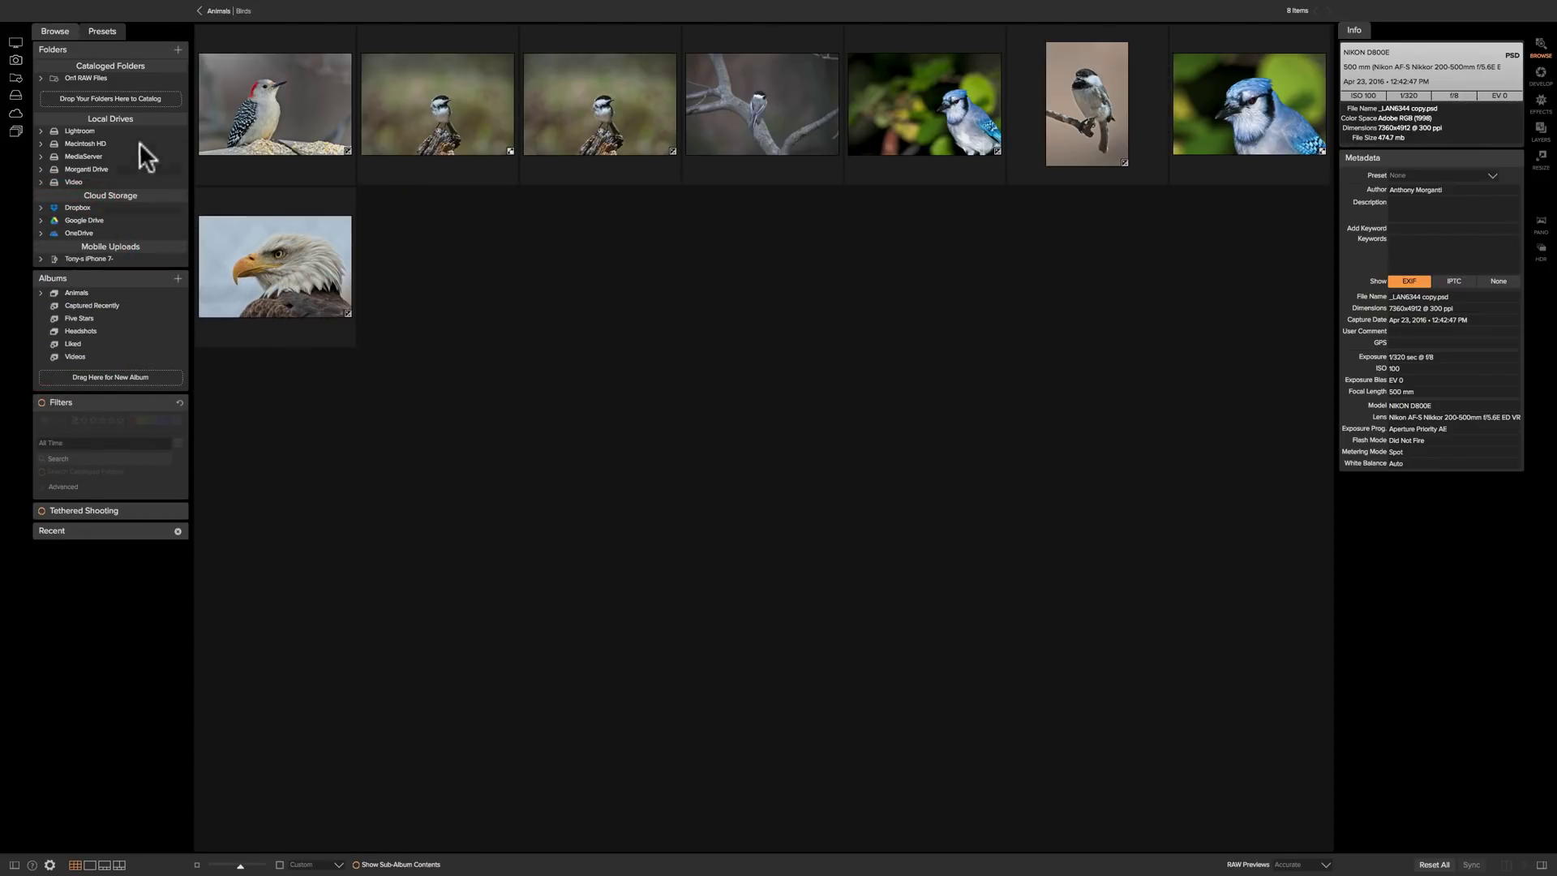
# - Open the On1 Images folder under On1 RAW Files
pyautogui.click(85, 73)
pyautogui.click(280, 114)
pyautogui.doubleClick(280, 113)
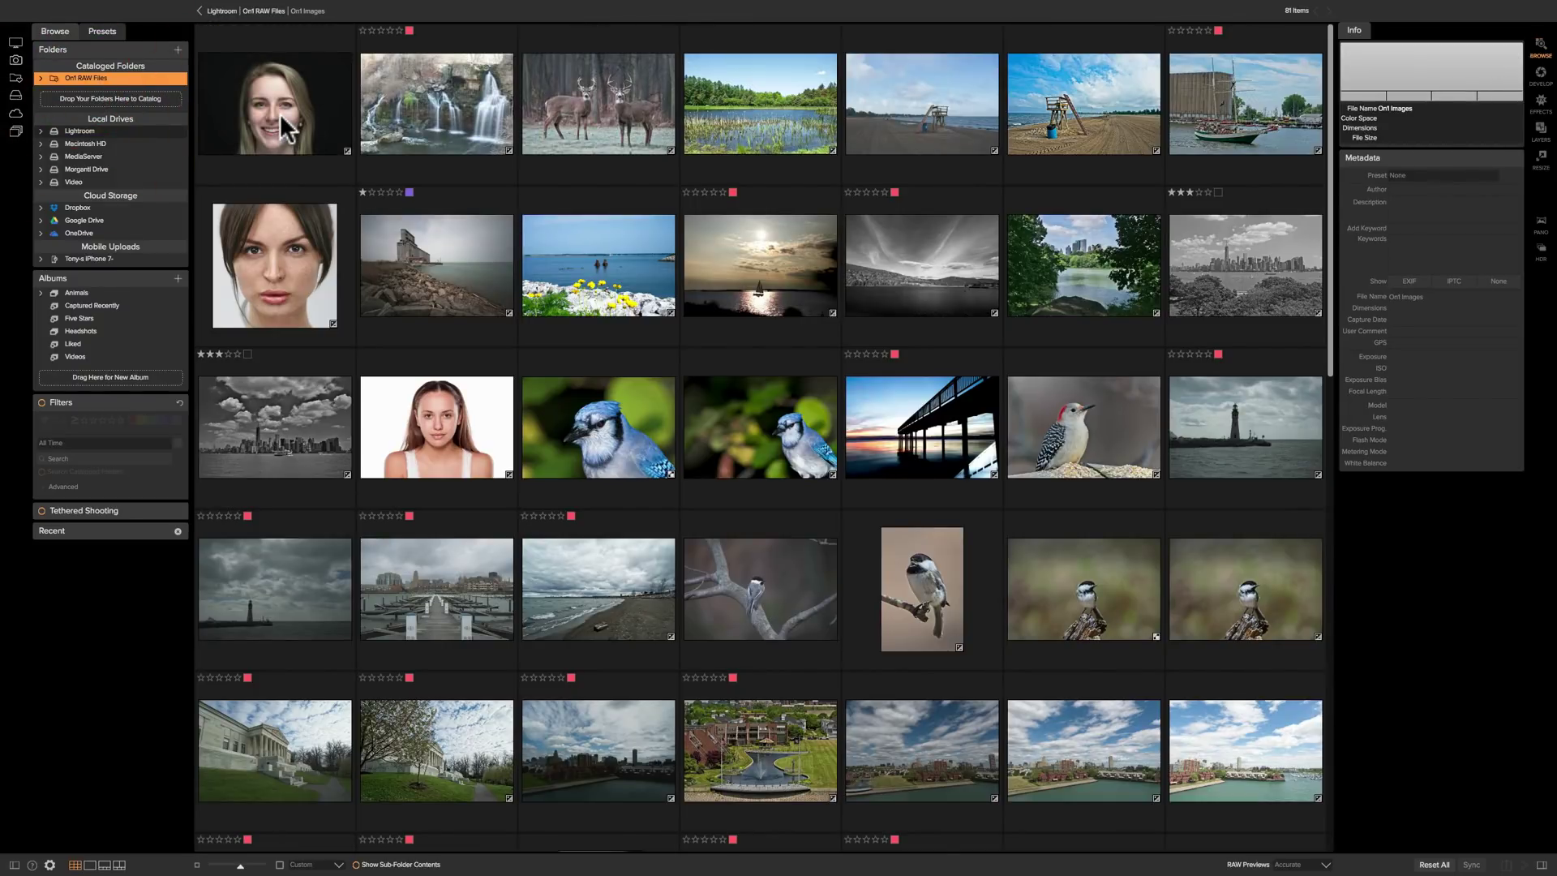
# - Select the _DSF7802 photo and show the preset categories list
pyautogui.scroll(-1, 679, 406)
pyautogui.scroll(-3, 679, 405)
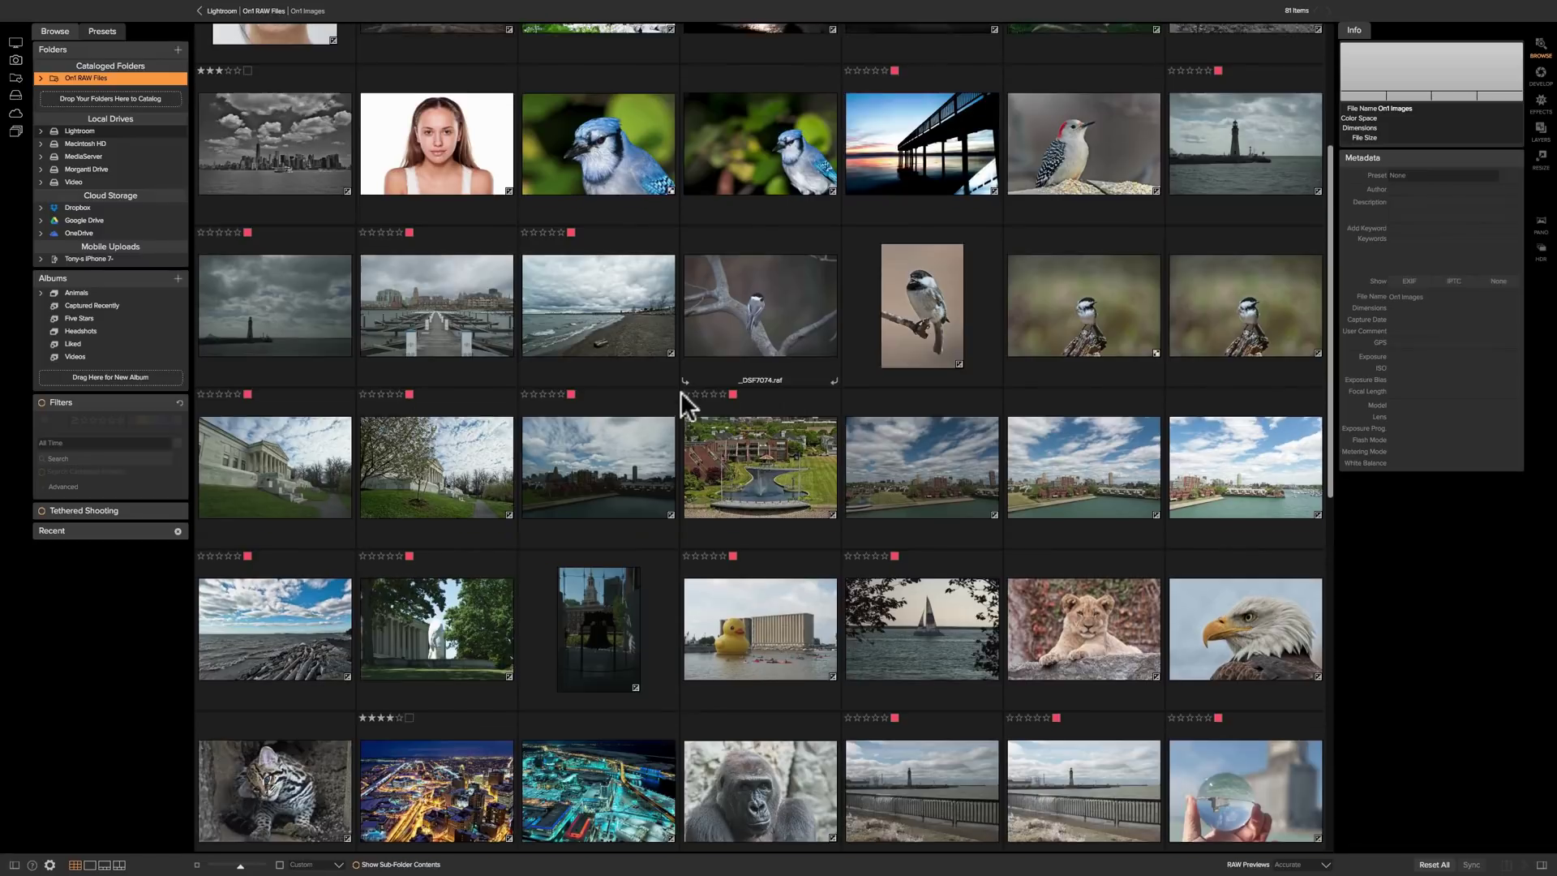
pyautogui.scroll(-2, 681, 403)
pyautogui.scroll(-1, 680, 391)
pyautogui.scroll(-5, 679, 391)
pyautogui.scroll(-2, 680, 391)
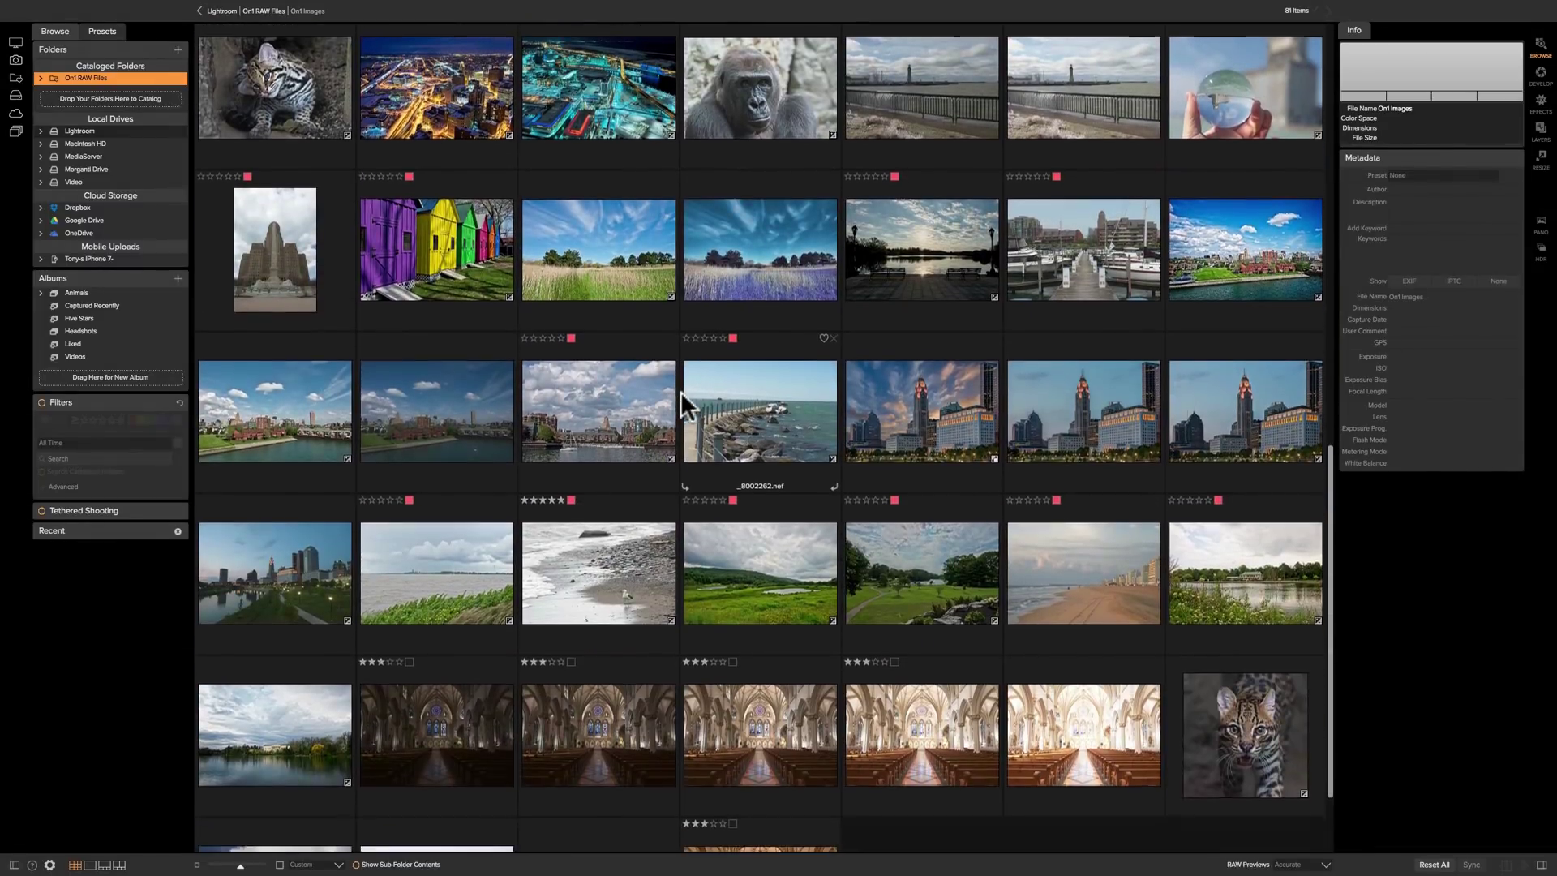
pyautogui.click(590, 392)
pyautogui.scroll(5, 594, 357)
pyautogui.scroll(3, 597, 313)
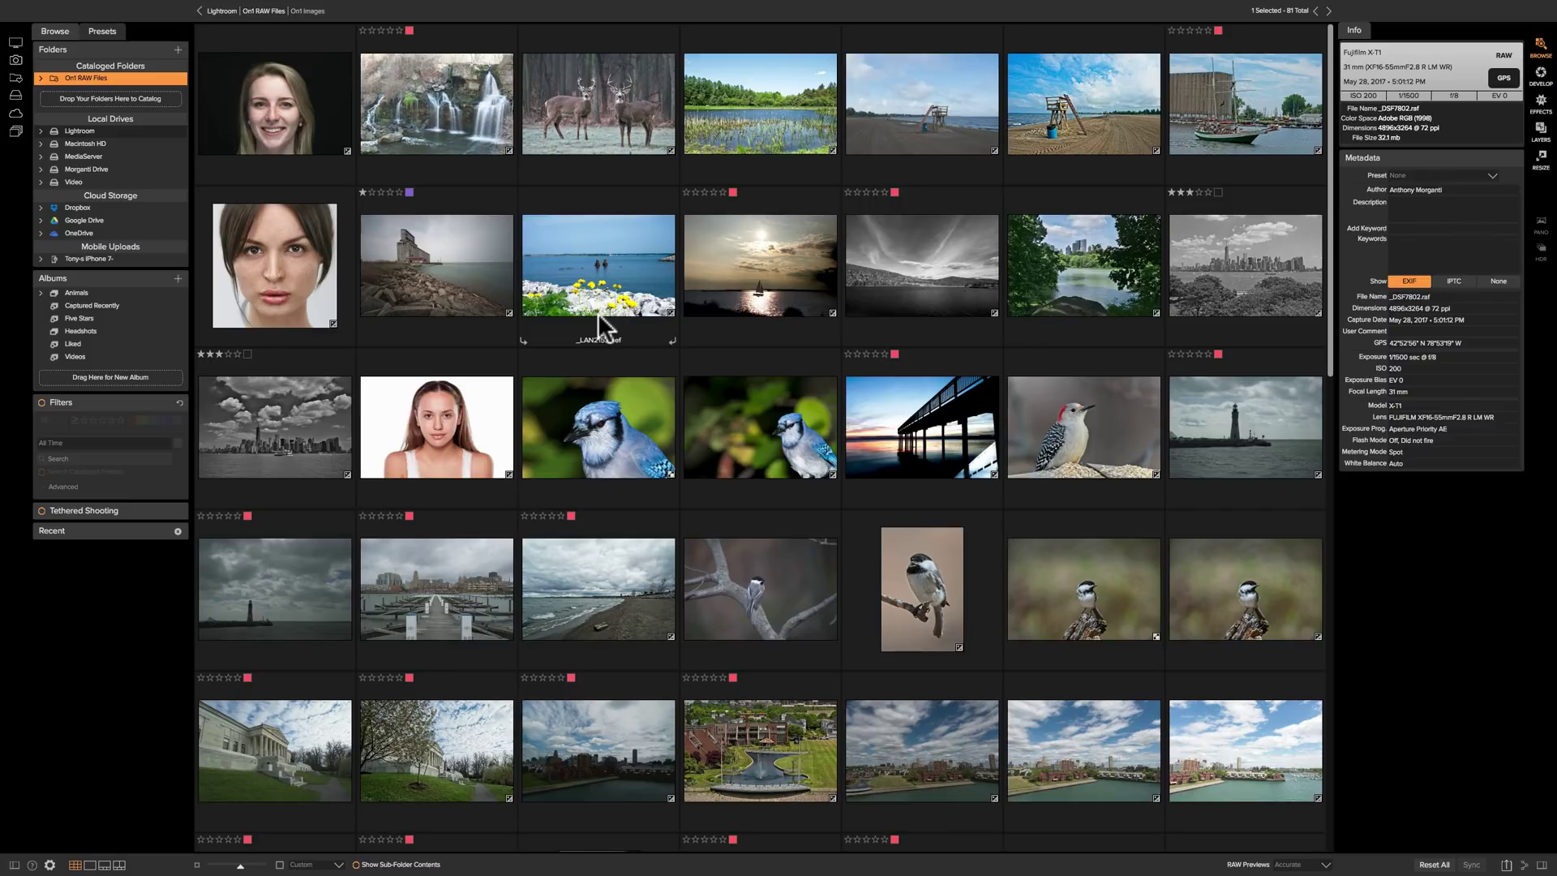
pyautogui.click(92, 27)
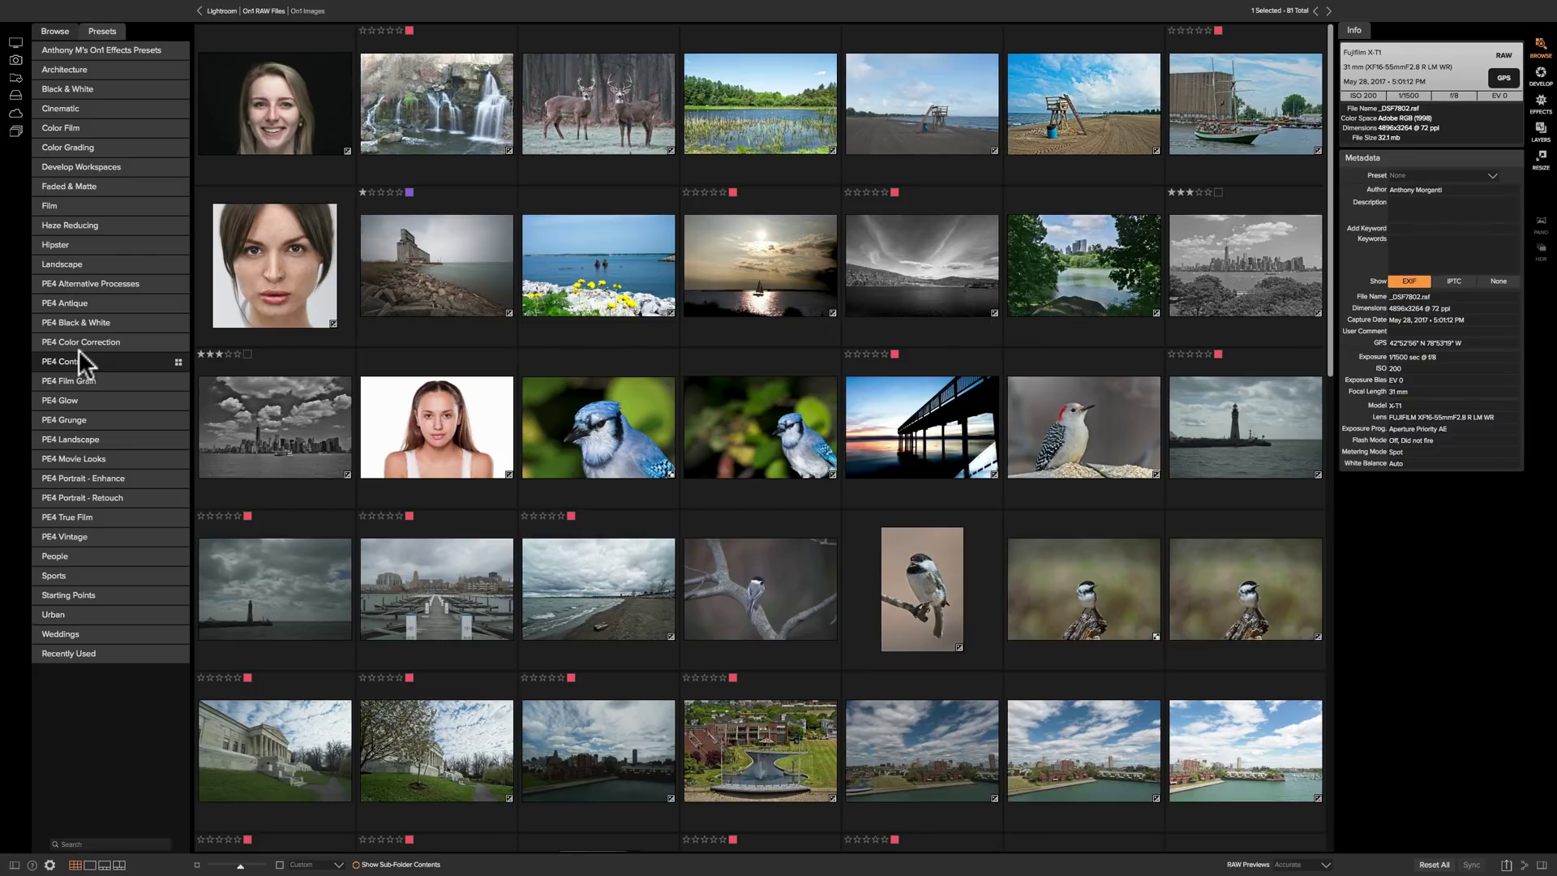
# - Open File > Manage Extras and look over the preset category folders
pyautogui.click(128, 7)
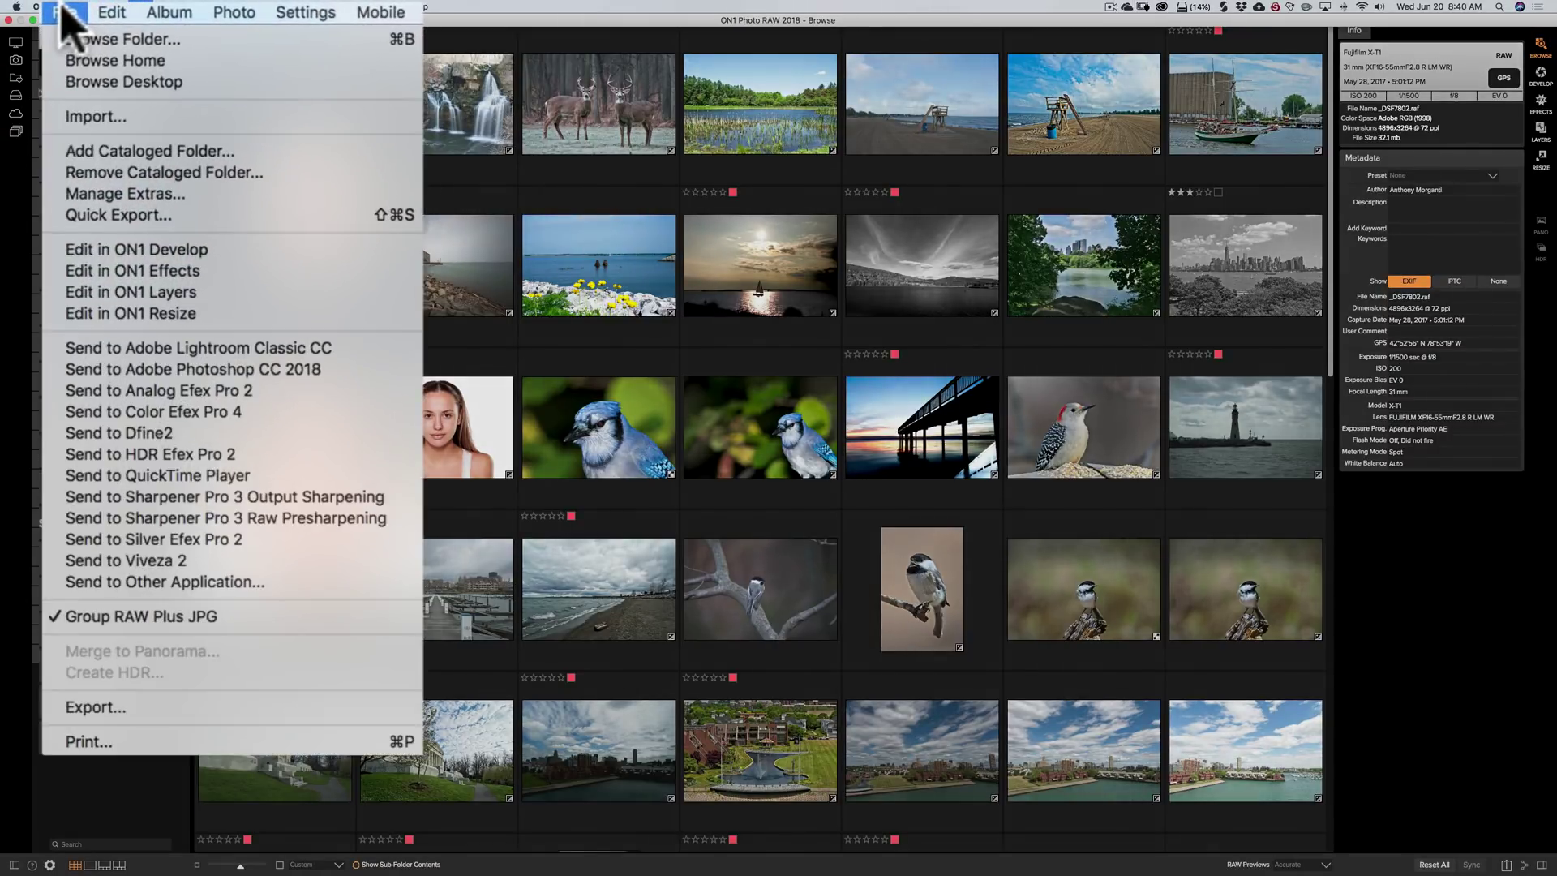
pyautogui.click(171, 199)
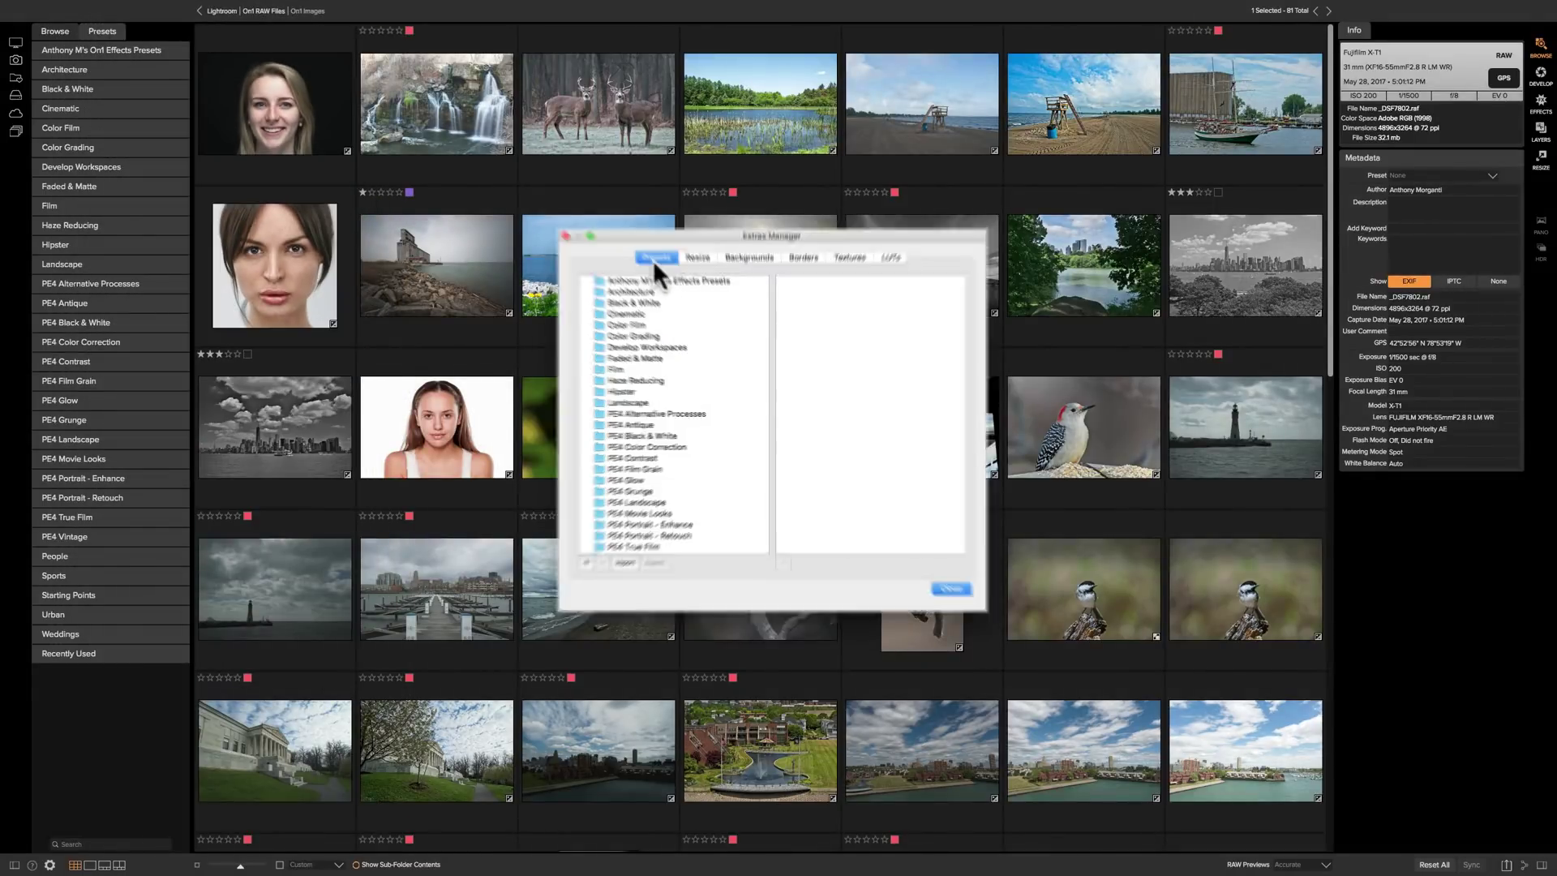
pyautogui.scroll(-5, 643, 373)
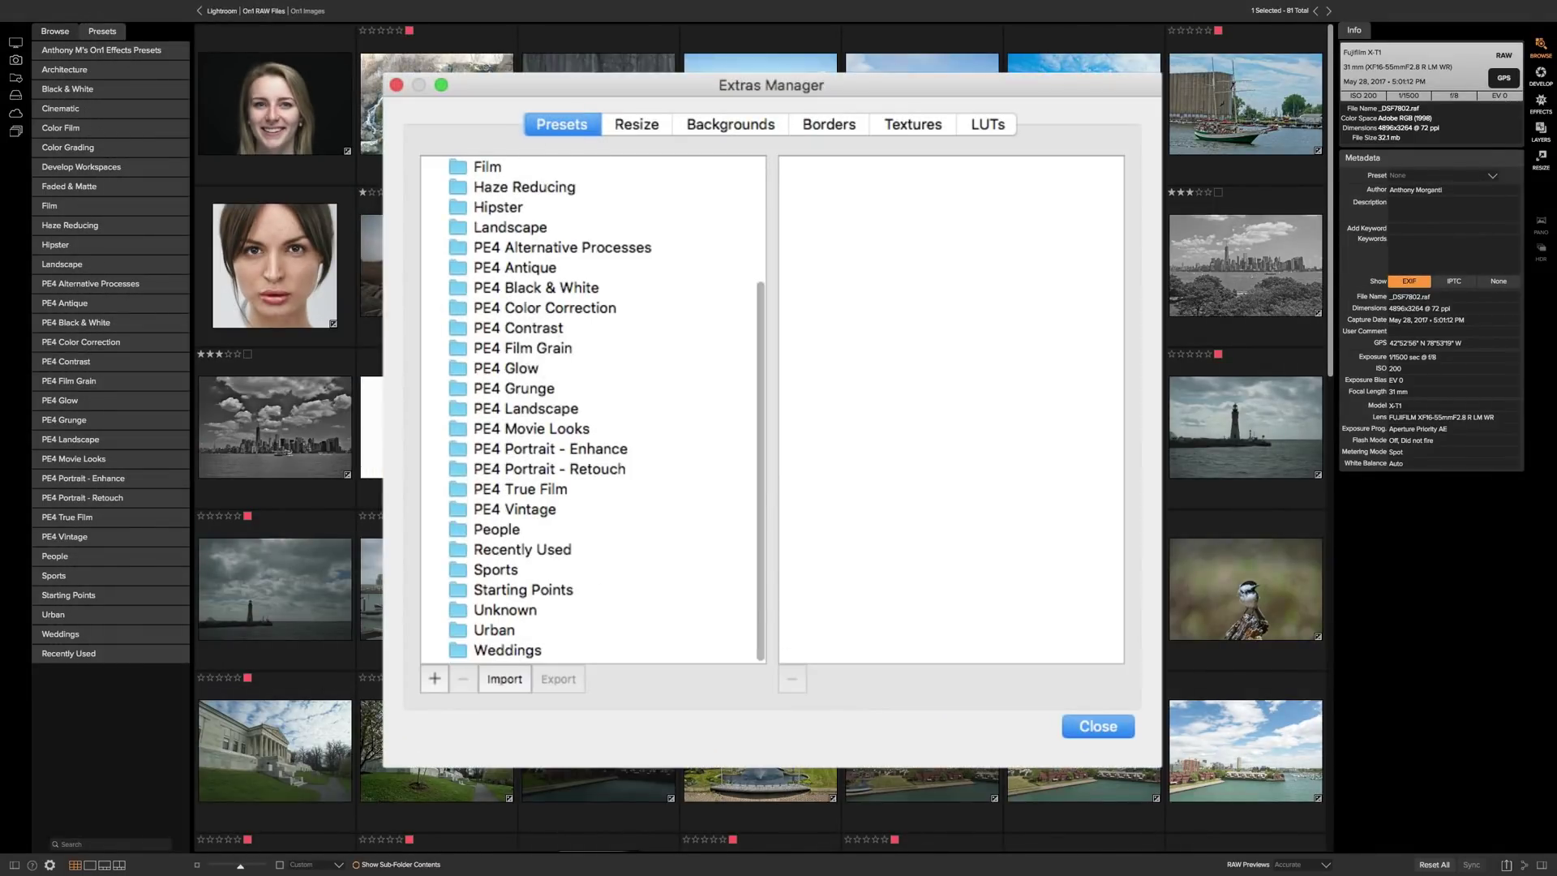
pyautogui.scroll(5, 535, 325)
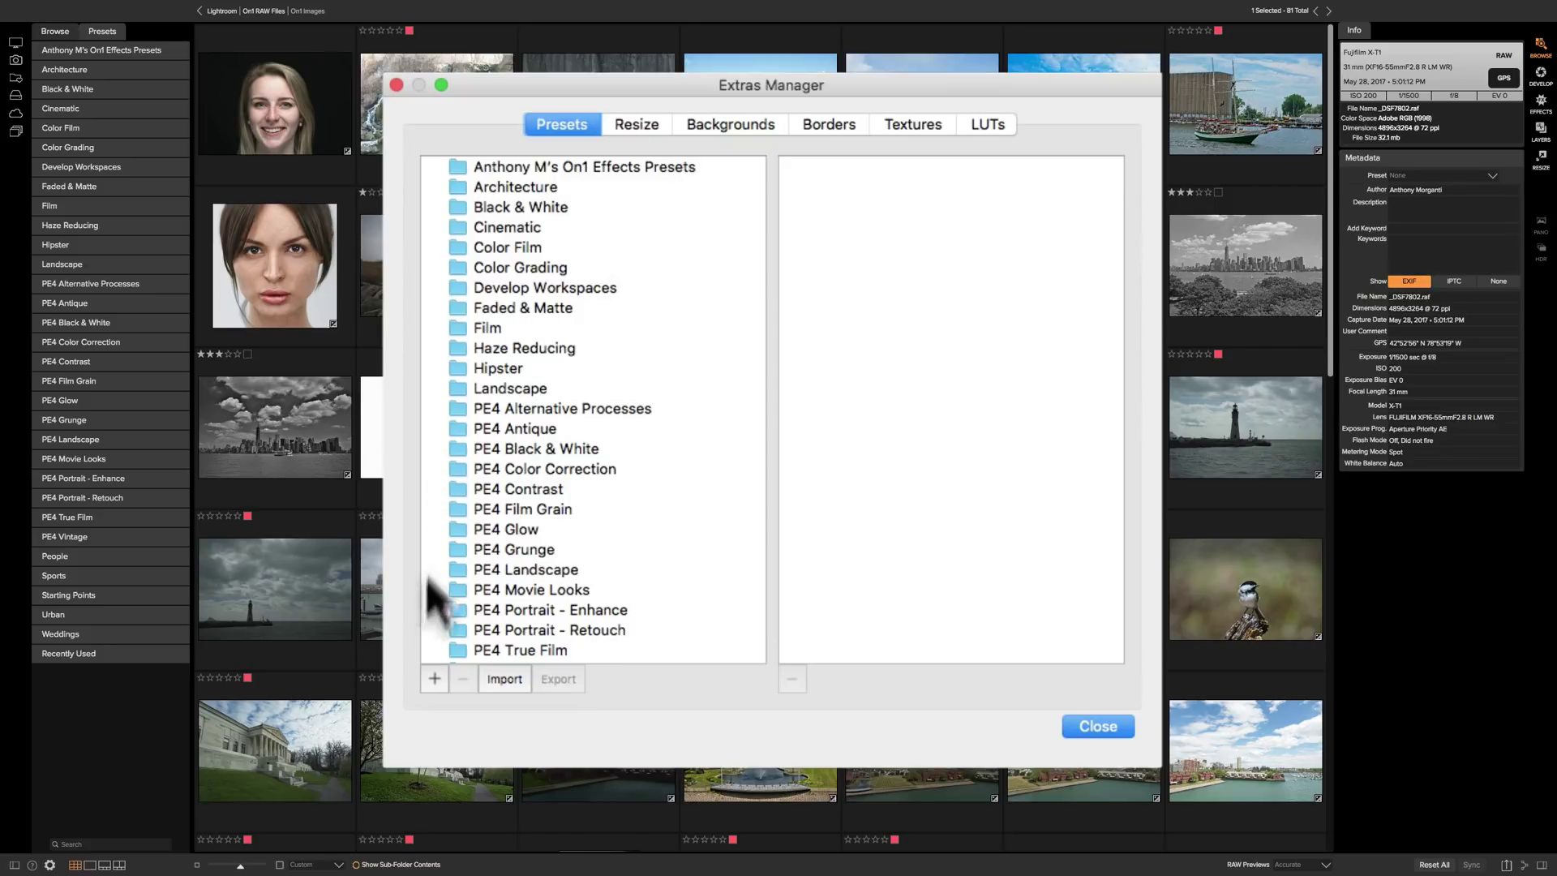
# - Add a new preset category and name it Third Party Presets
pyautogui.click(435, 680)
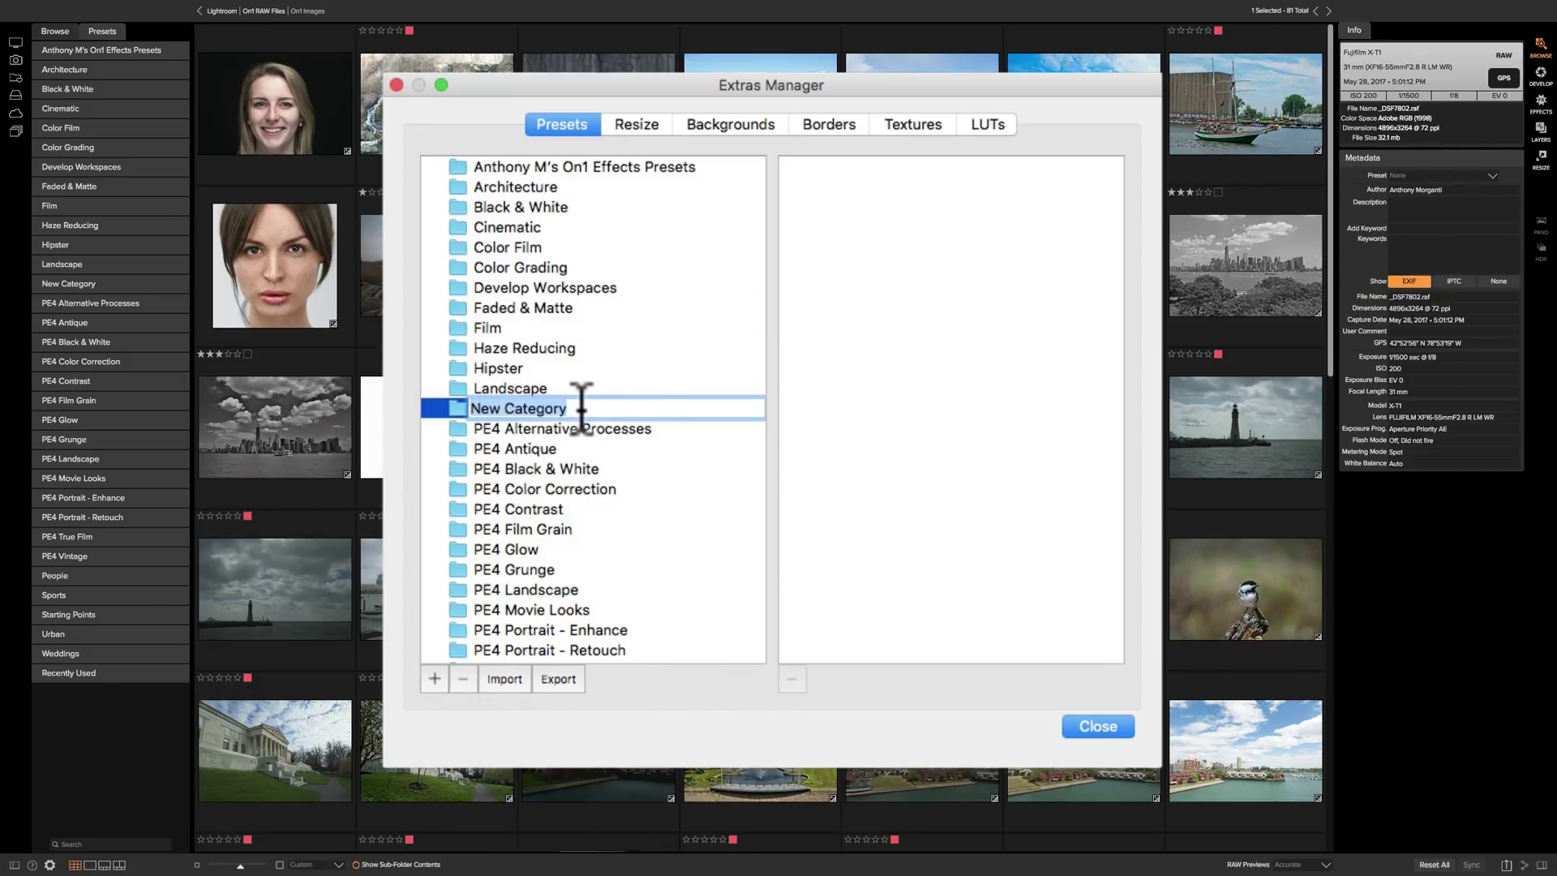
pyautogui.write('Thi')
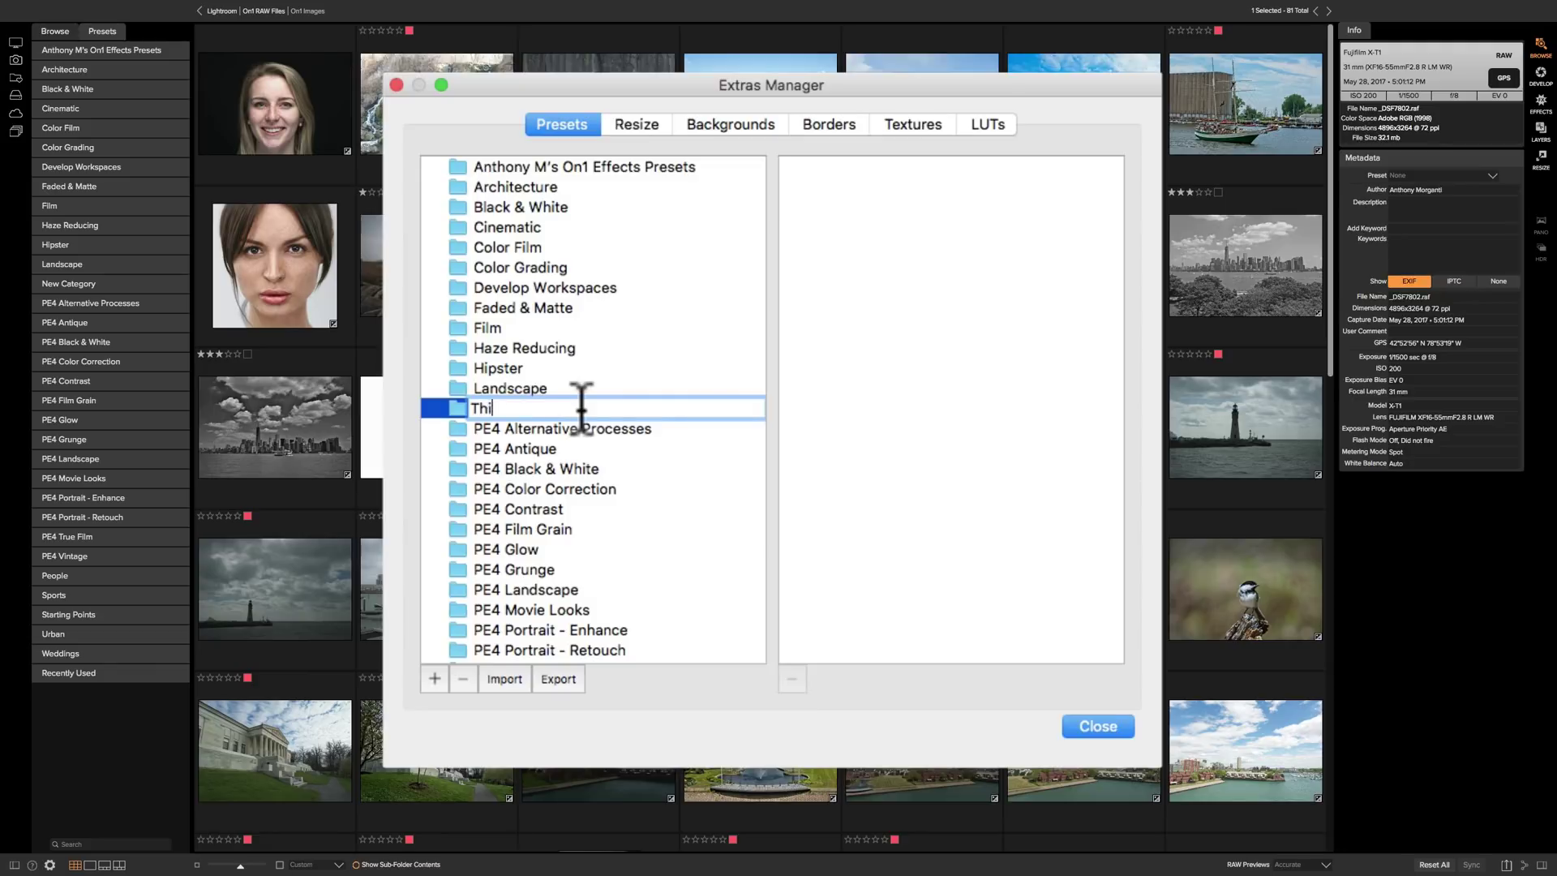
pyautogui.write('rd Party ')
pyautogui.write('Pr')
pyautogui.write('esets')
pyautogui.press('Return')
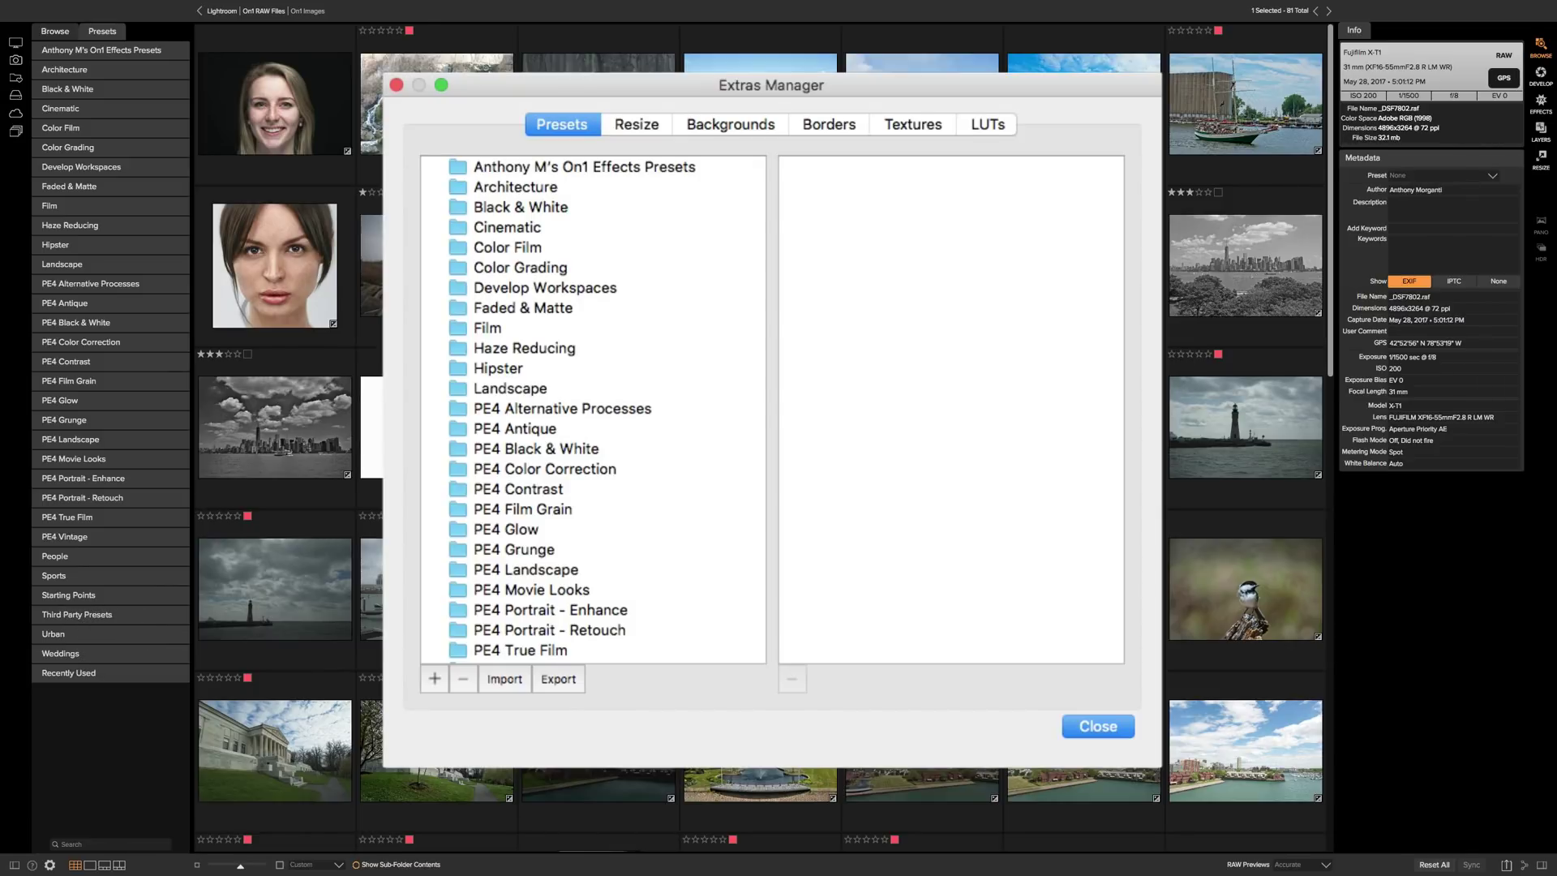
# - Drag Anthony M's On1 Effects Presets into Third Party Presets and expand it
pyautogui.click(492, 166)
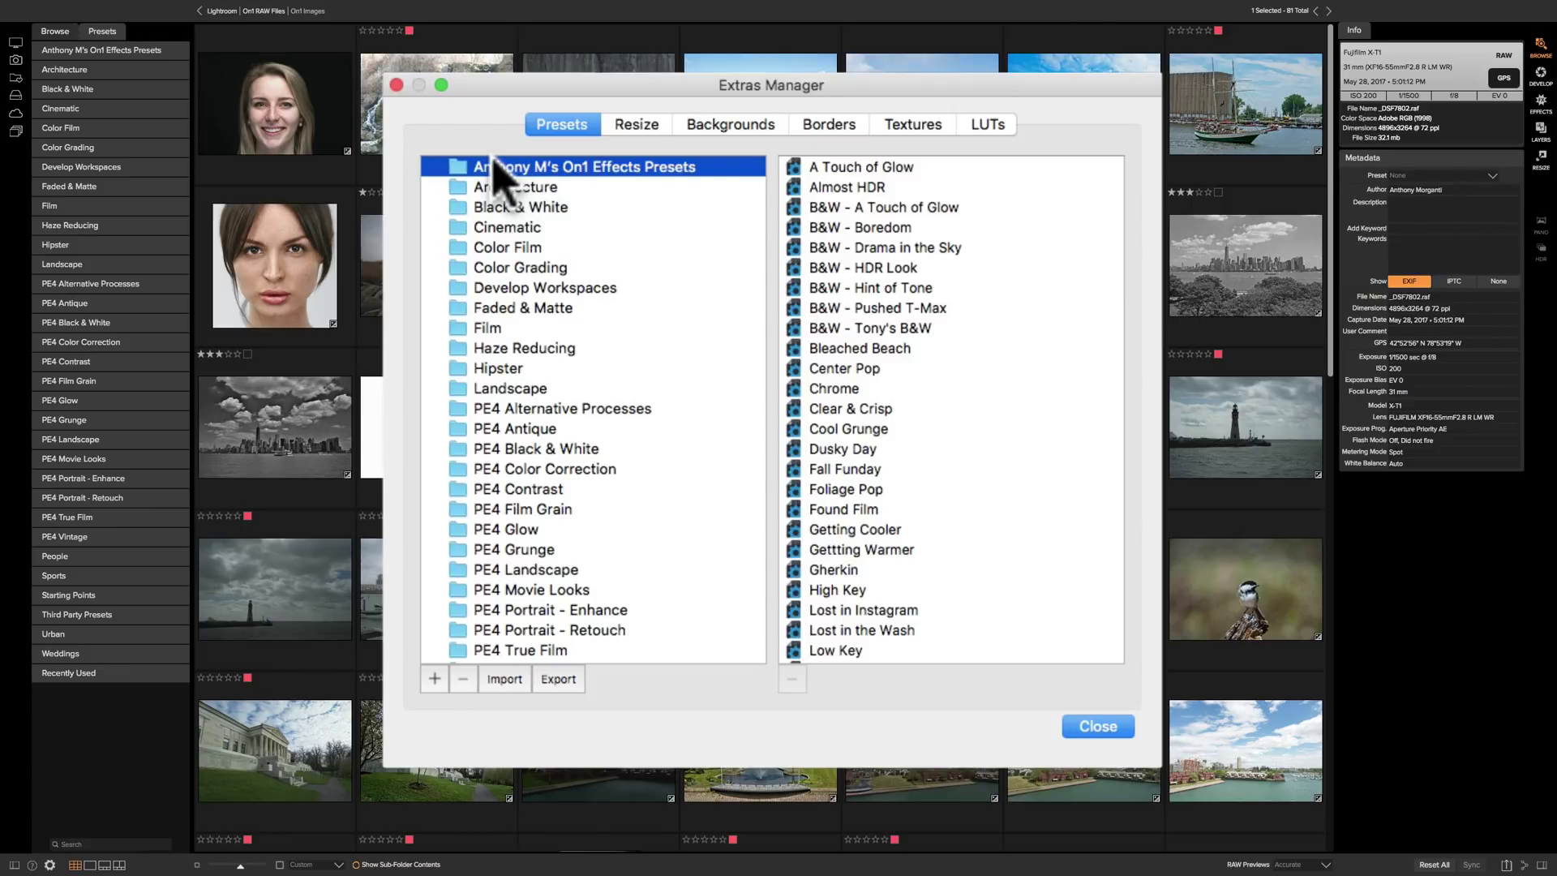
pyautogui.moveTo(496, 170)
pyautogui.mouseDown()
pyautogui.moveTo(507, 672)
pyautogui.moveTo(514, 597)
pyautogui.mouseUp()
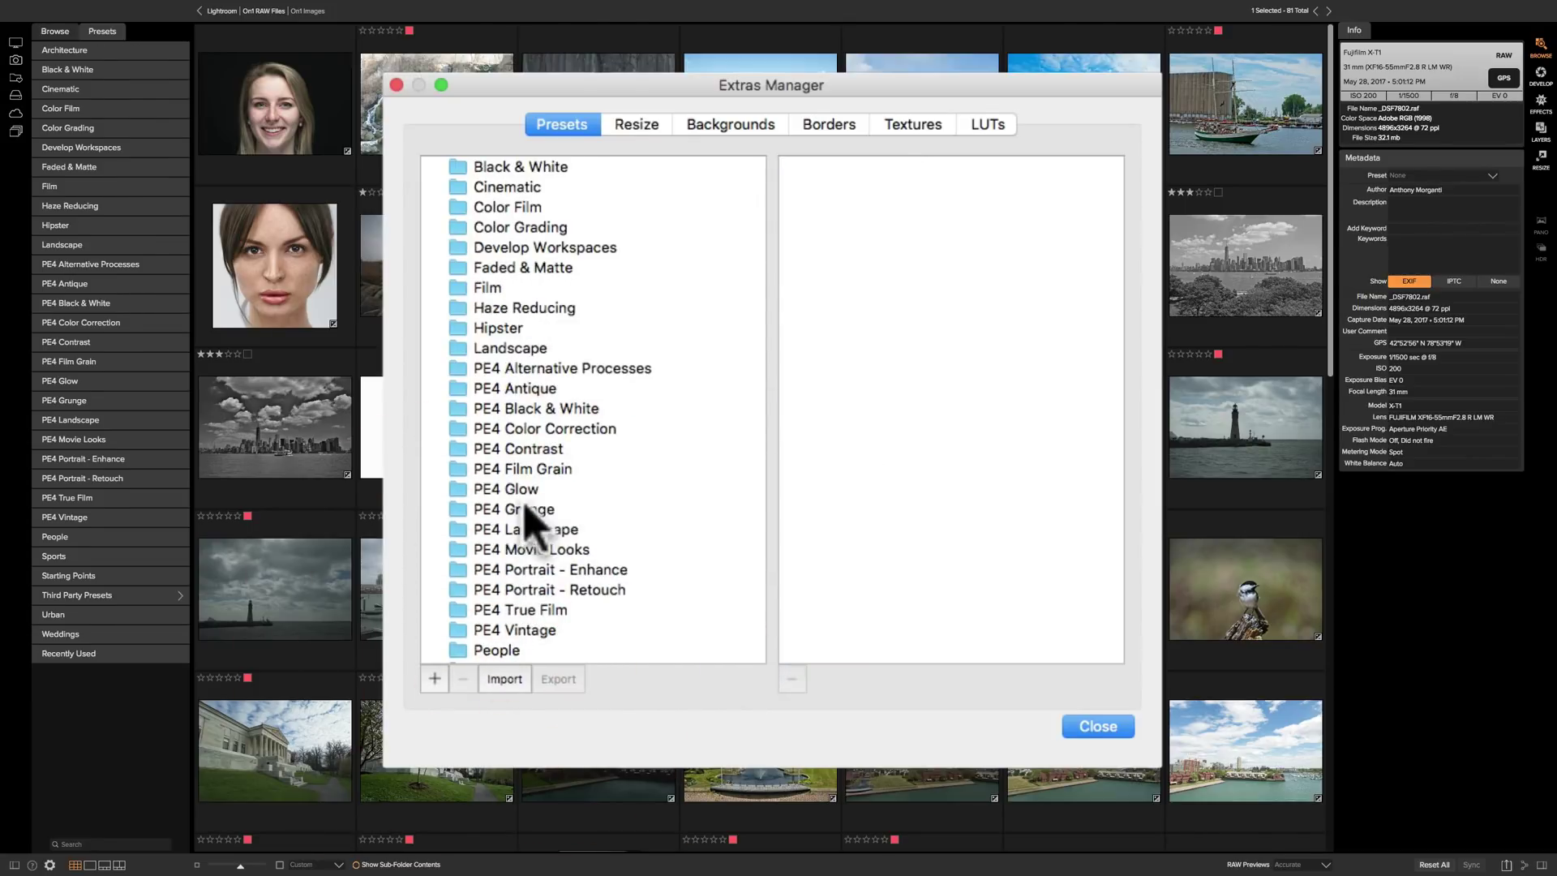
pyautogui.scroll(-3, 514, 519)
pyautogui.scroll(-2, 523, 519)
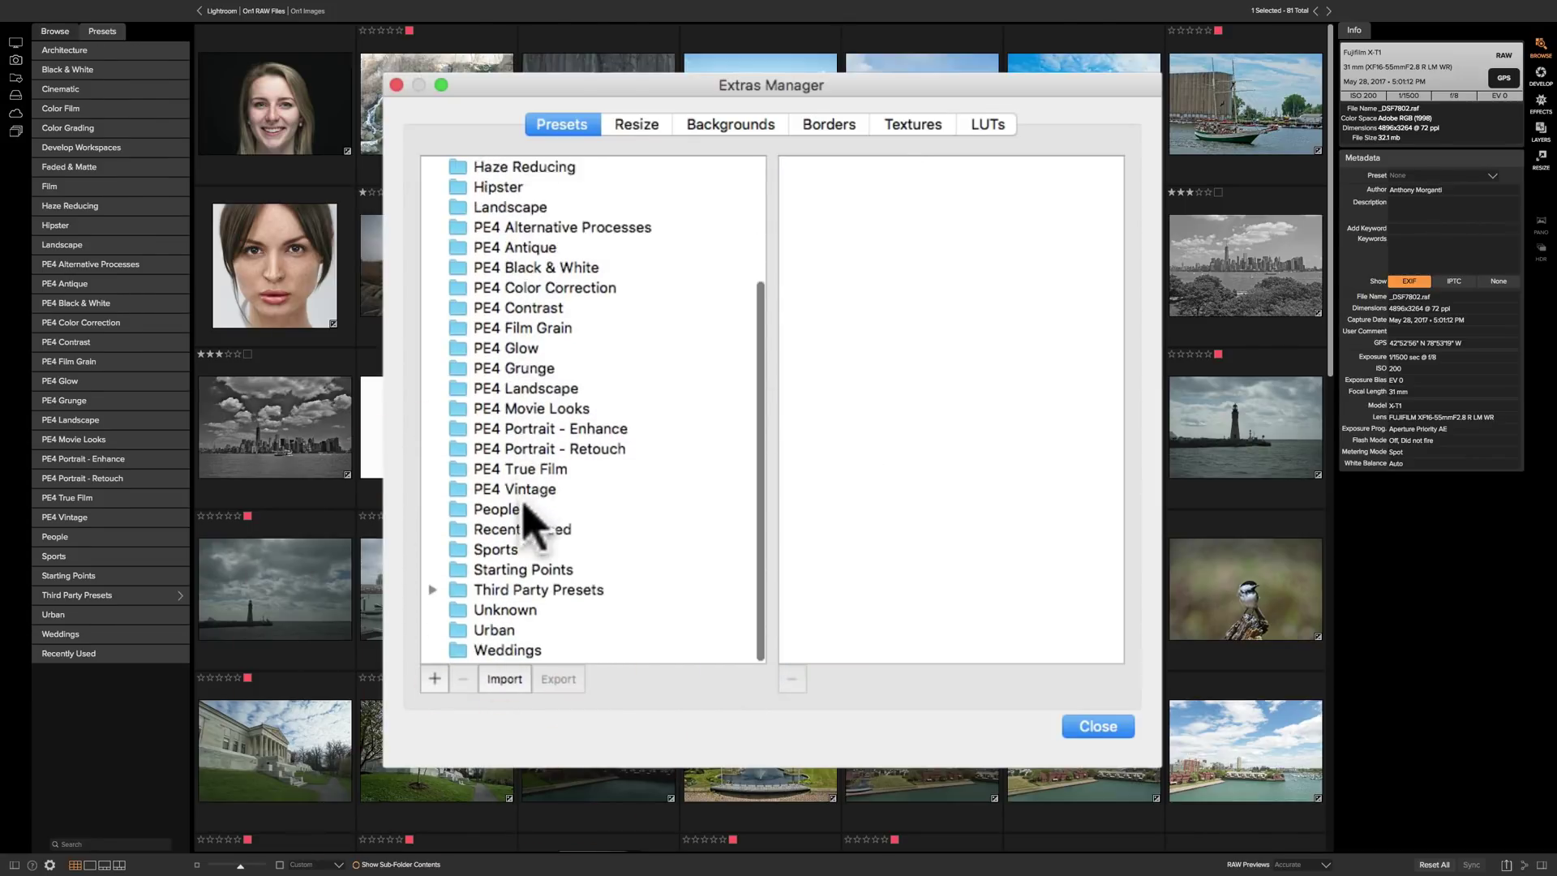
pyautogui.click(433, 590)
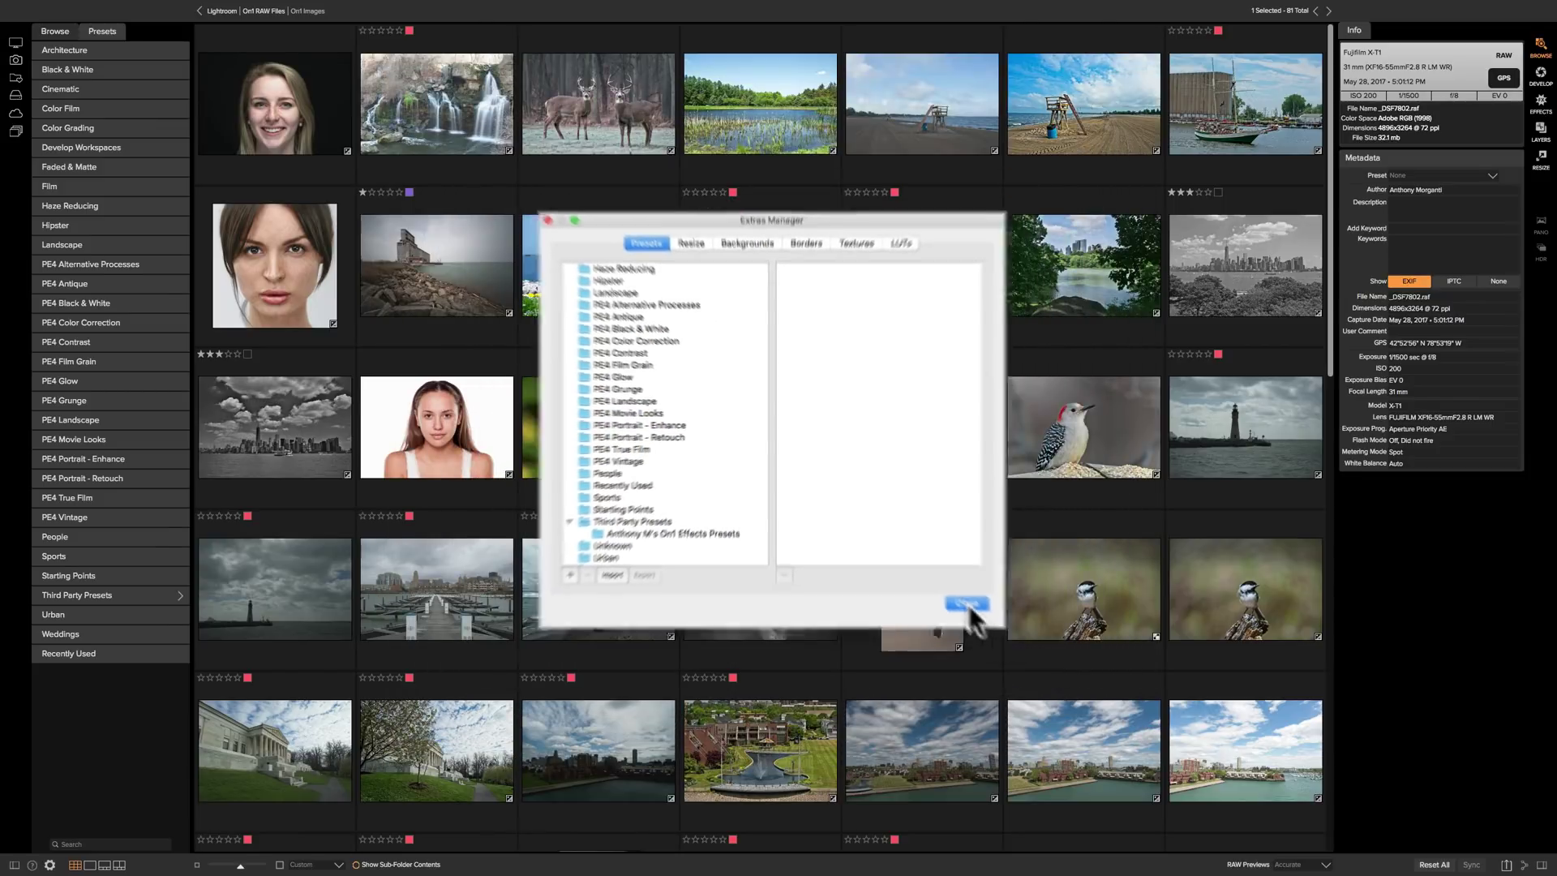
# - Close Extras Manager, browse Third Party Presets and Anthony M's folder, then return to categories
pyautogui.click(940, 582)
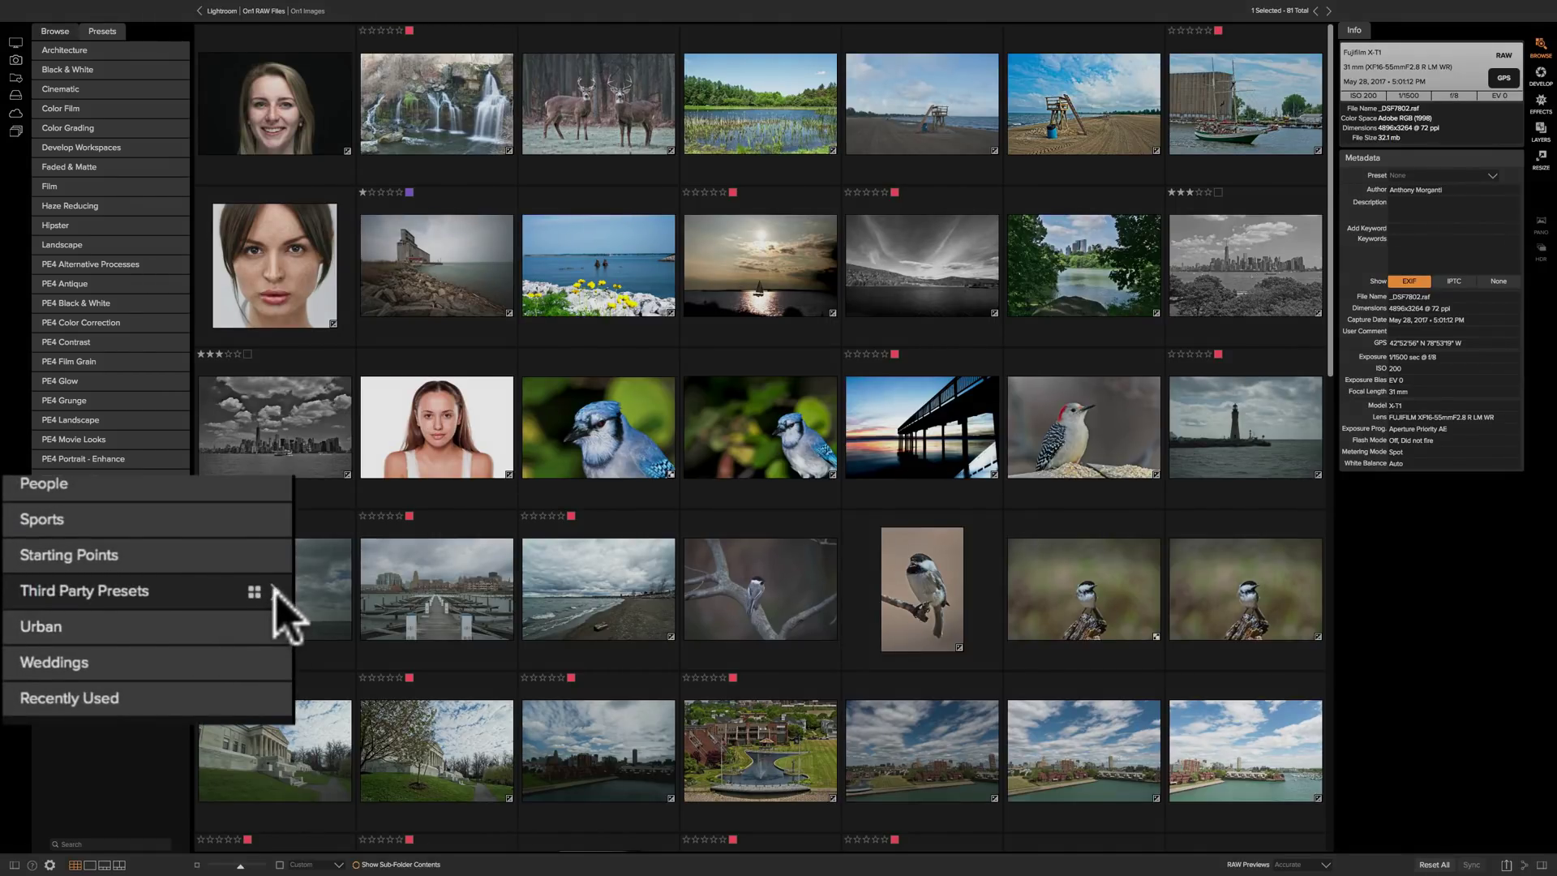
pyautogui.click(272, 587)
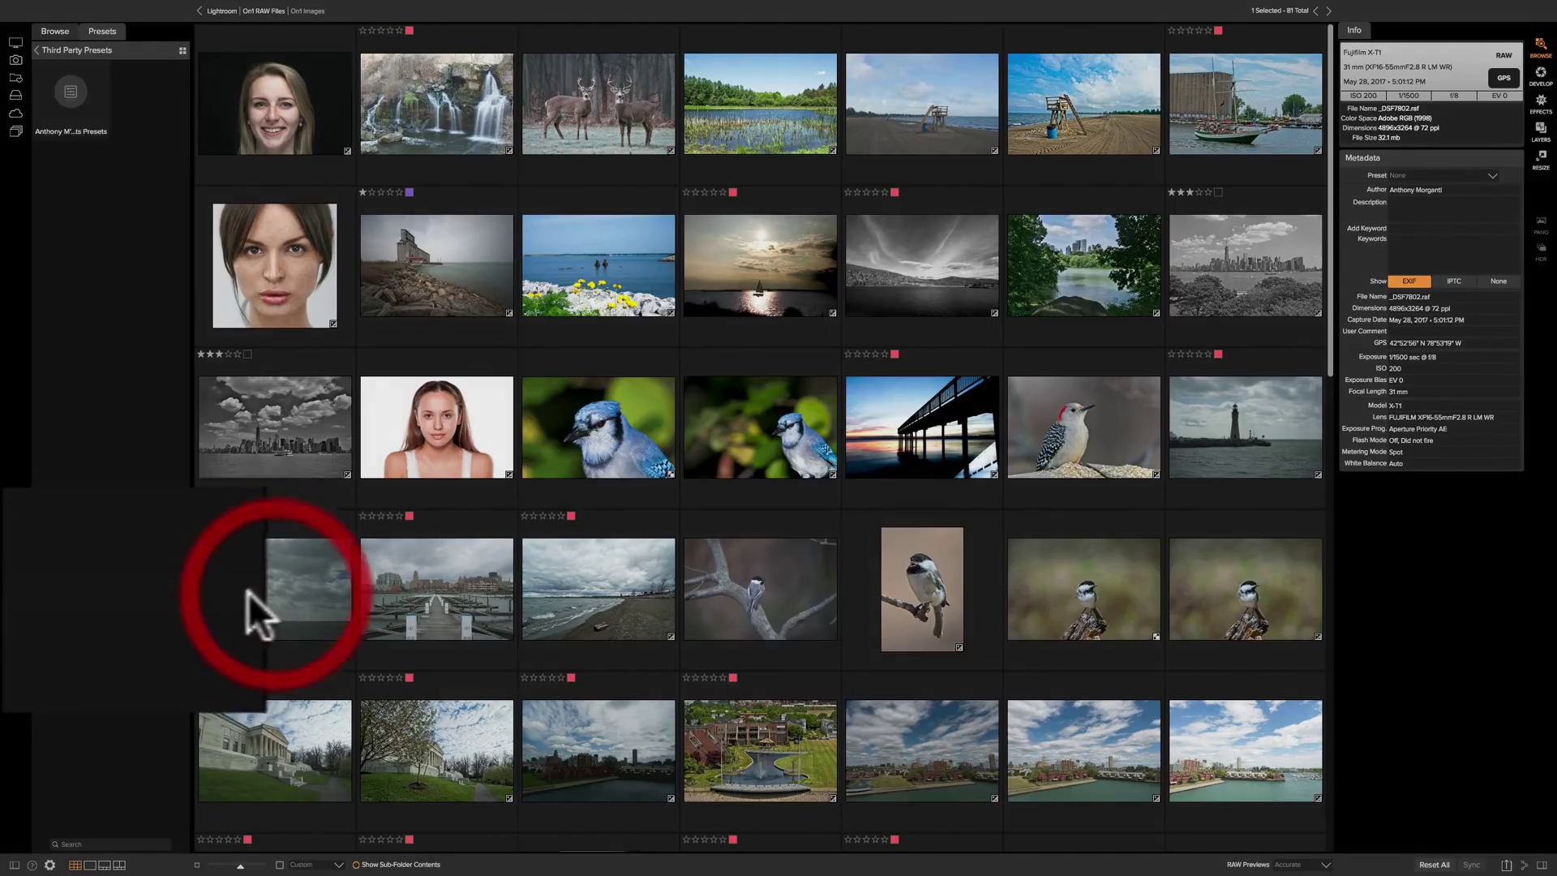
pyautogui.click(68, 91)
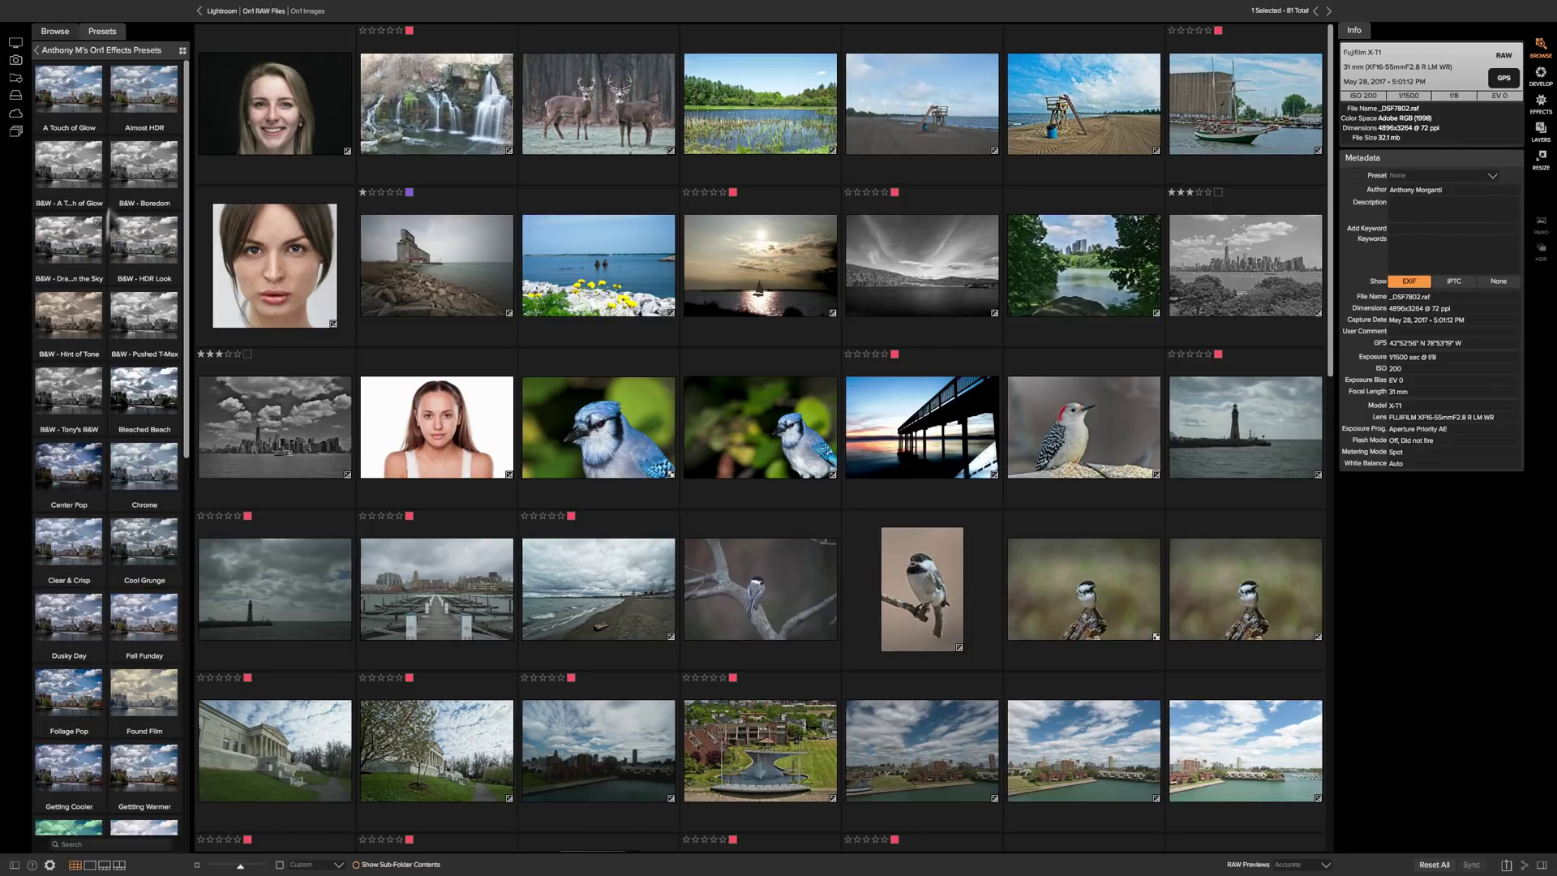
pyautogui.click(37, 50)
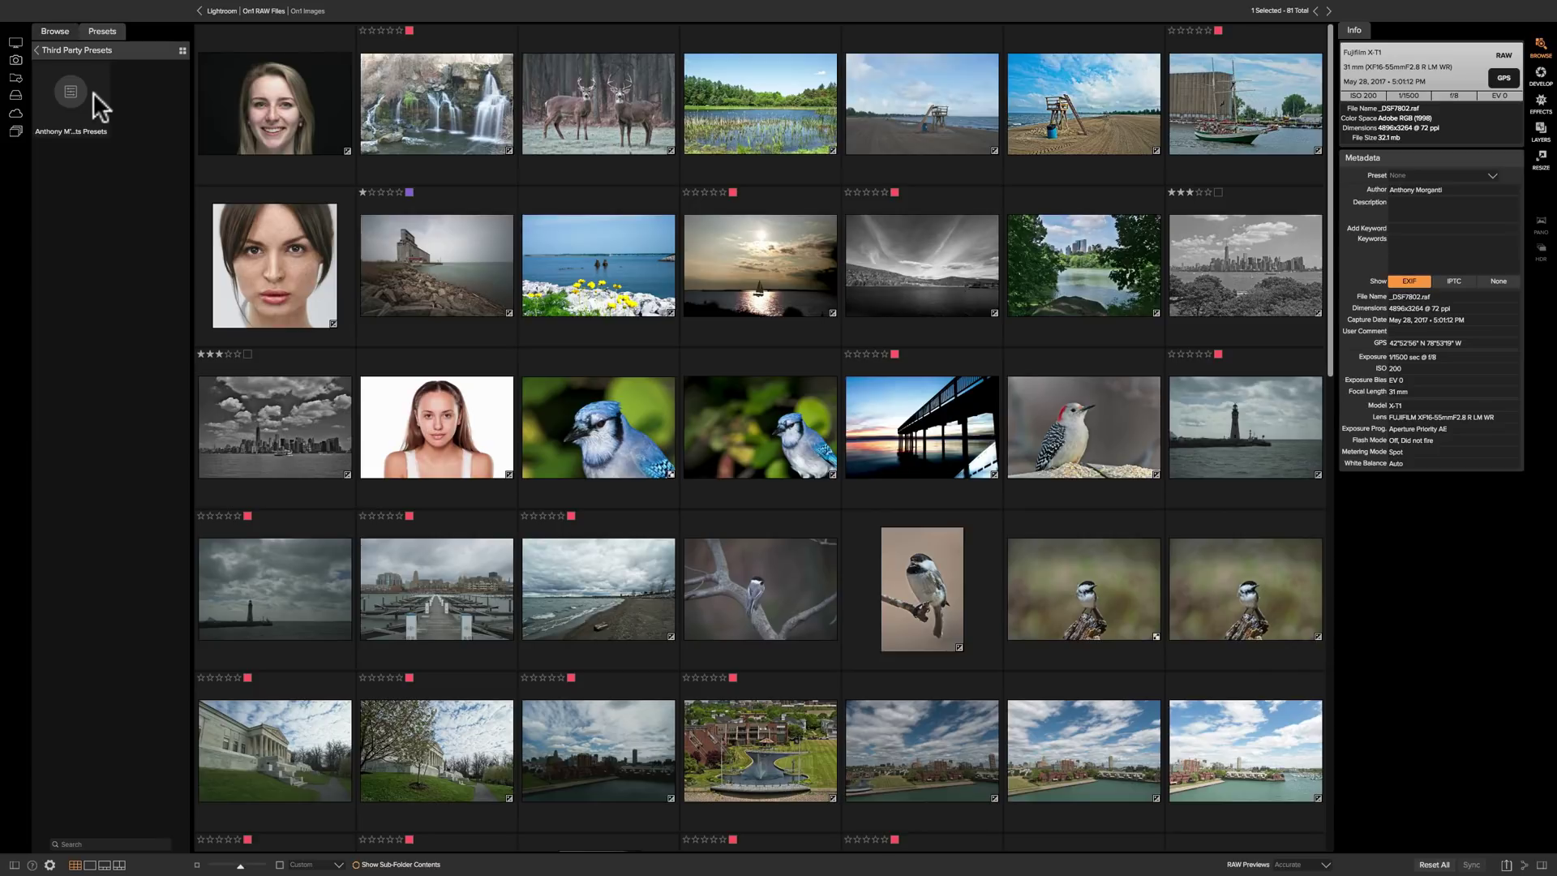
pyautogui.click(61, 86)
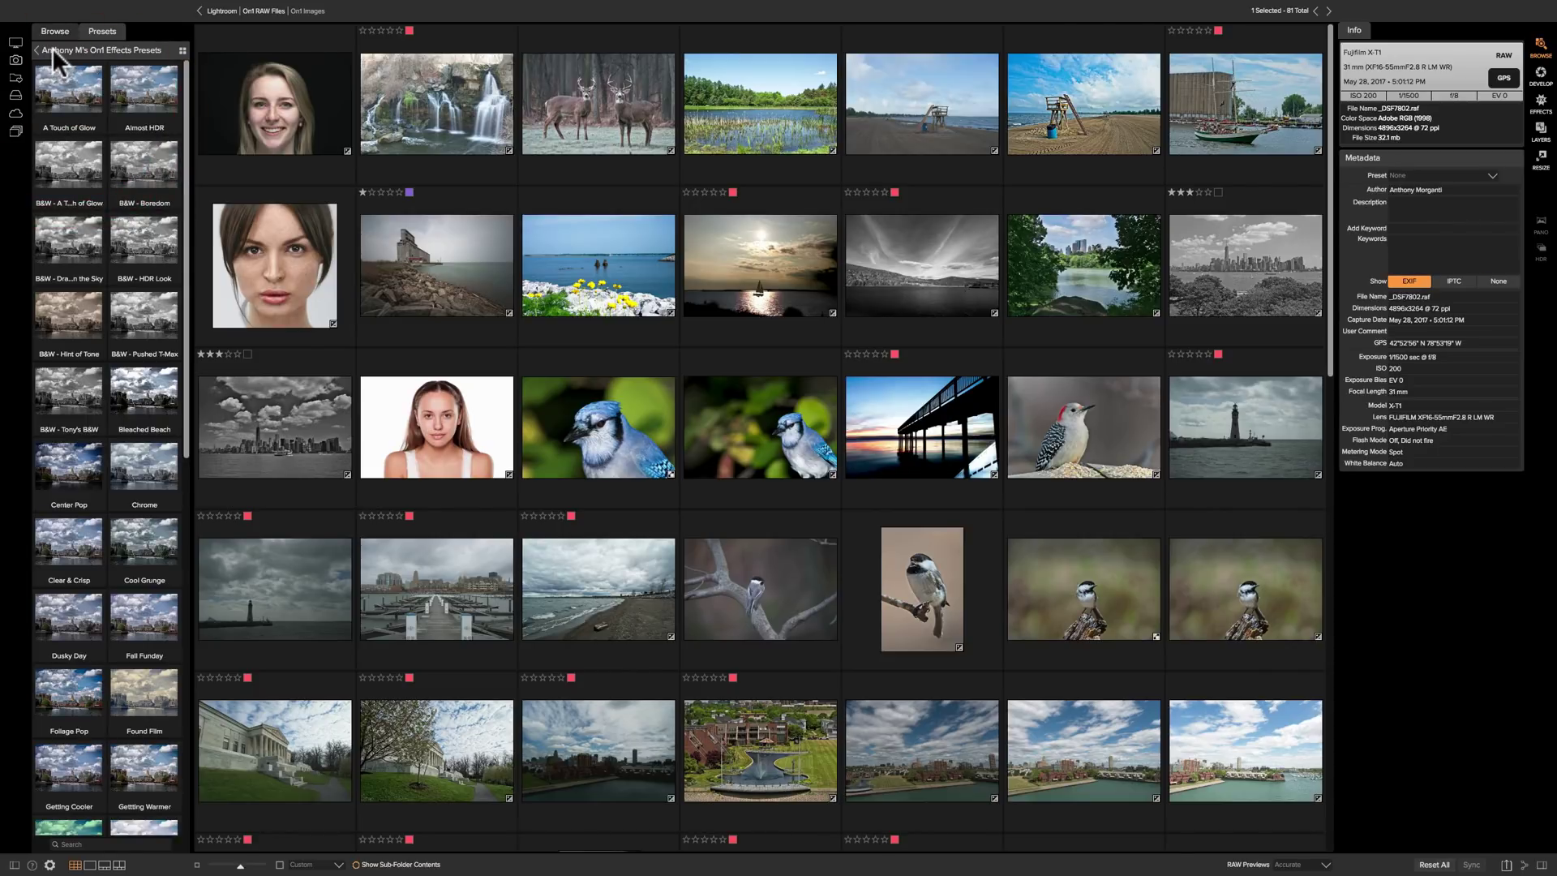
pyautogui.click(52, 47)
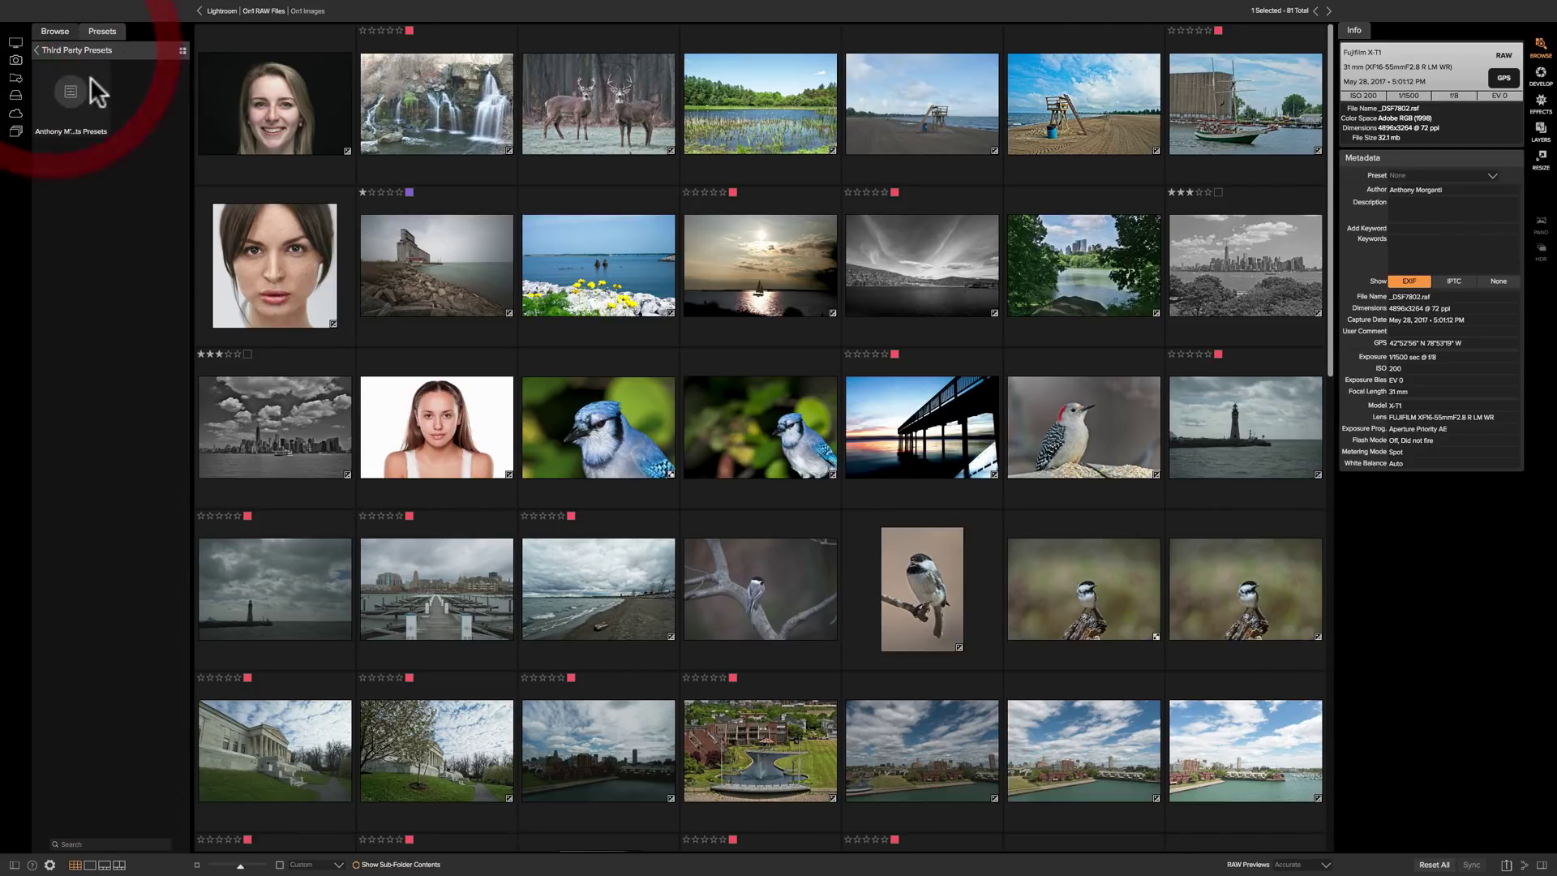
pyautogui.click(43, 47)
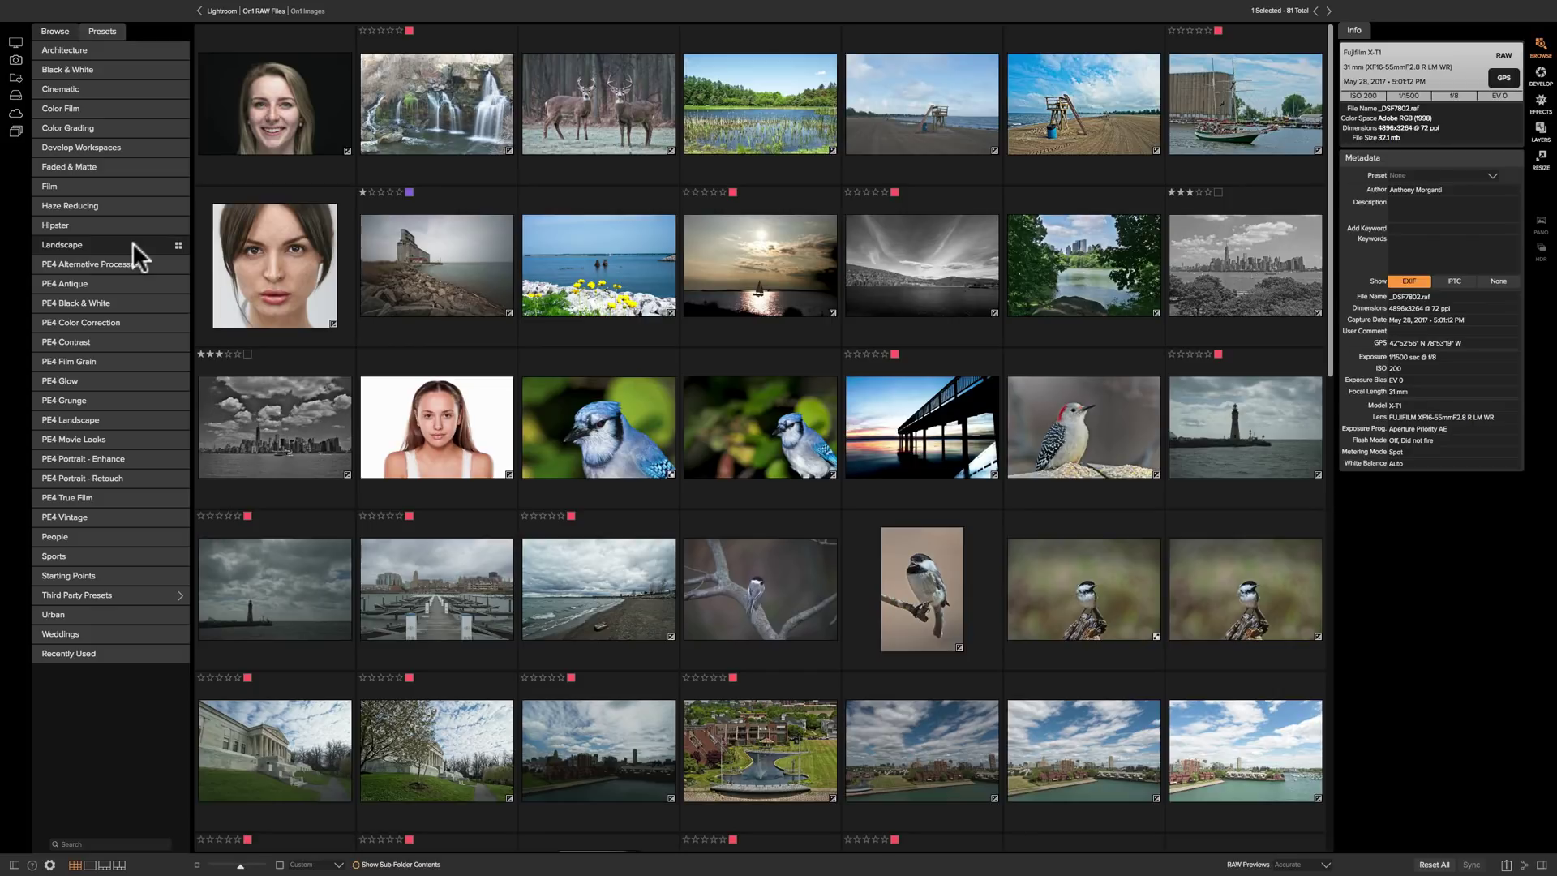
pyautogui.moveTo(759, 104)
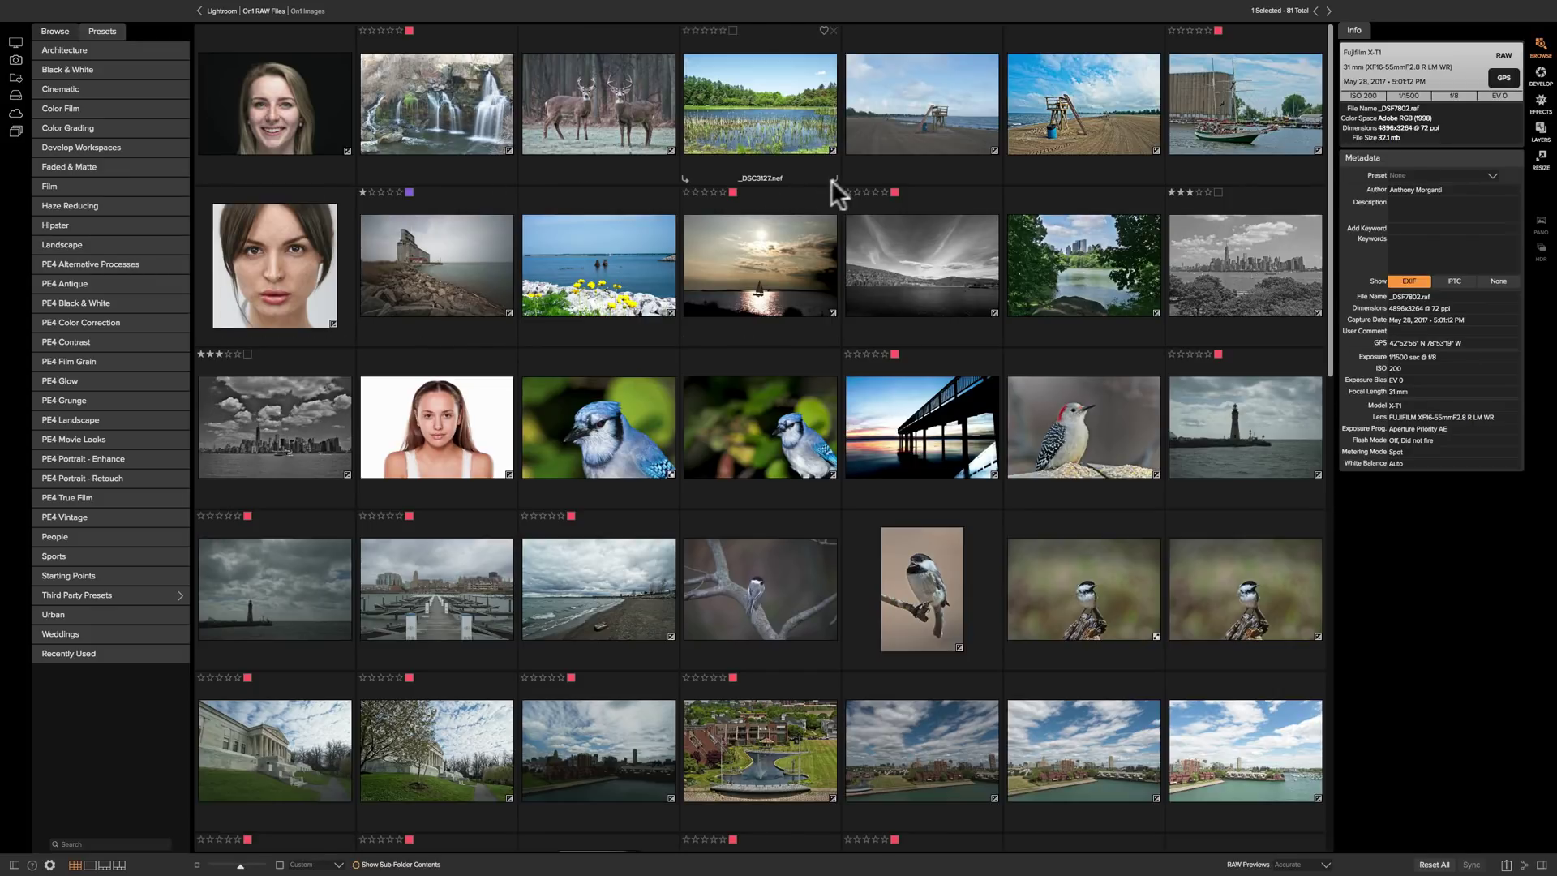
# - Open the _DSF7802 harbor photo full size and switch to the Develop module
pyautogui.scroll(-5, 834, 178)
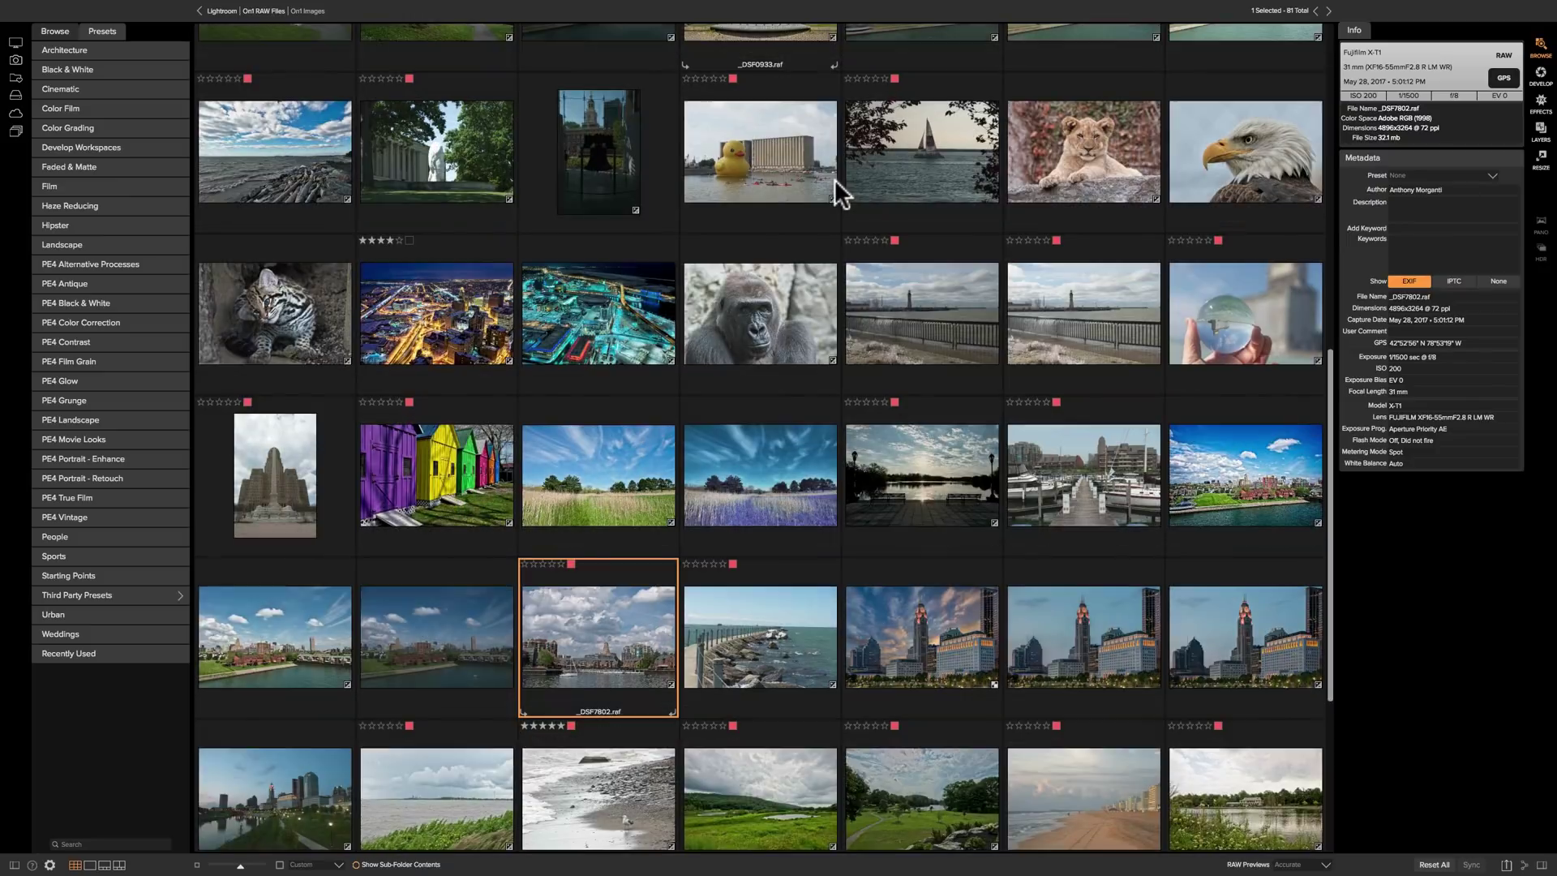
pyautogui.doubleClick(591, 662)
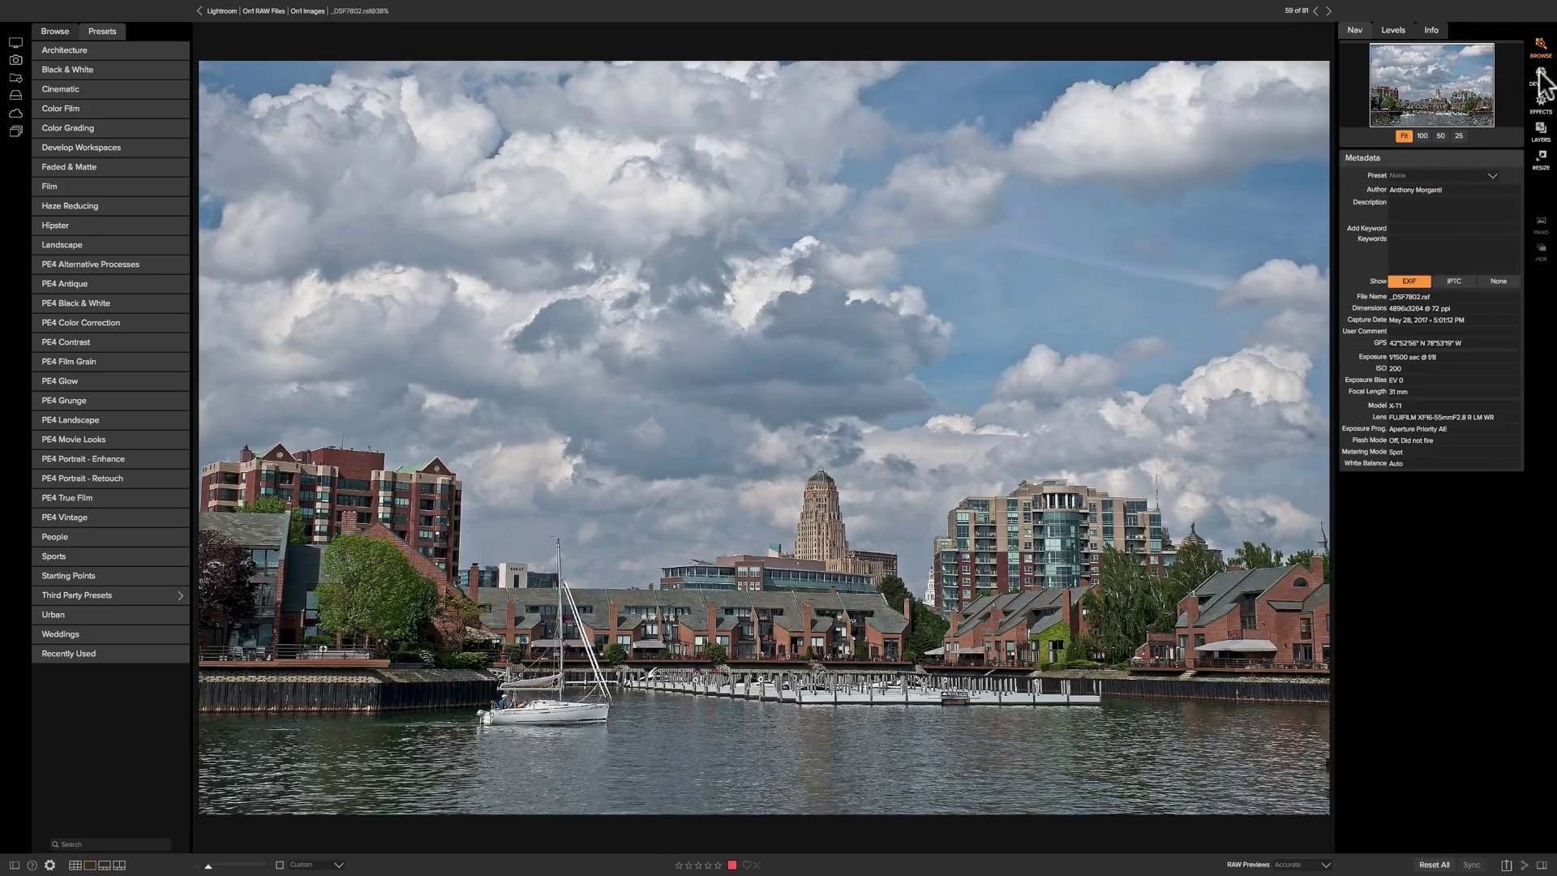
pyautogui.click(1540, 73)
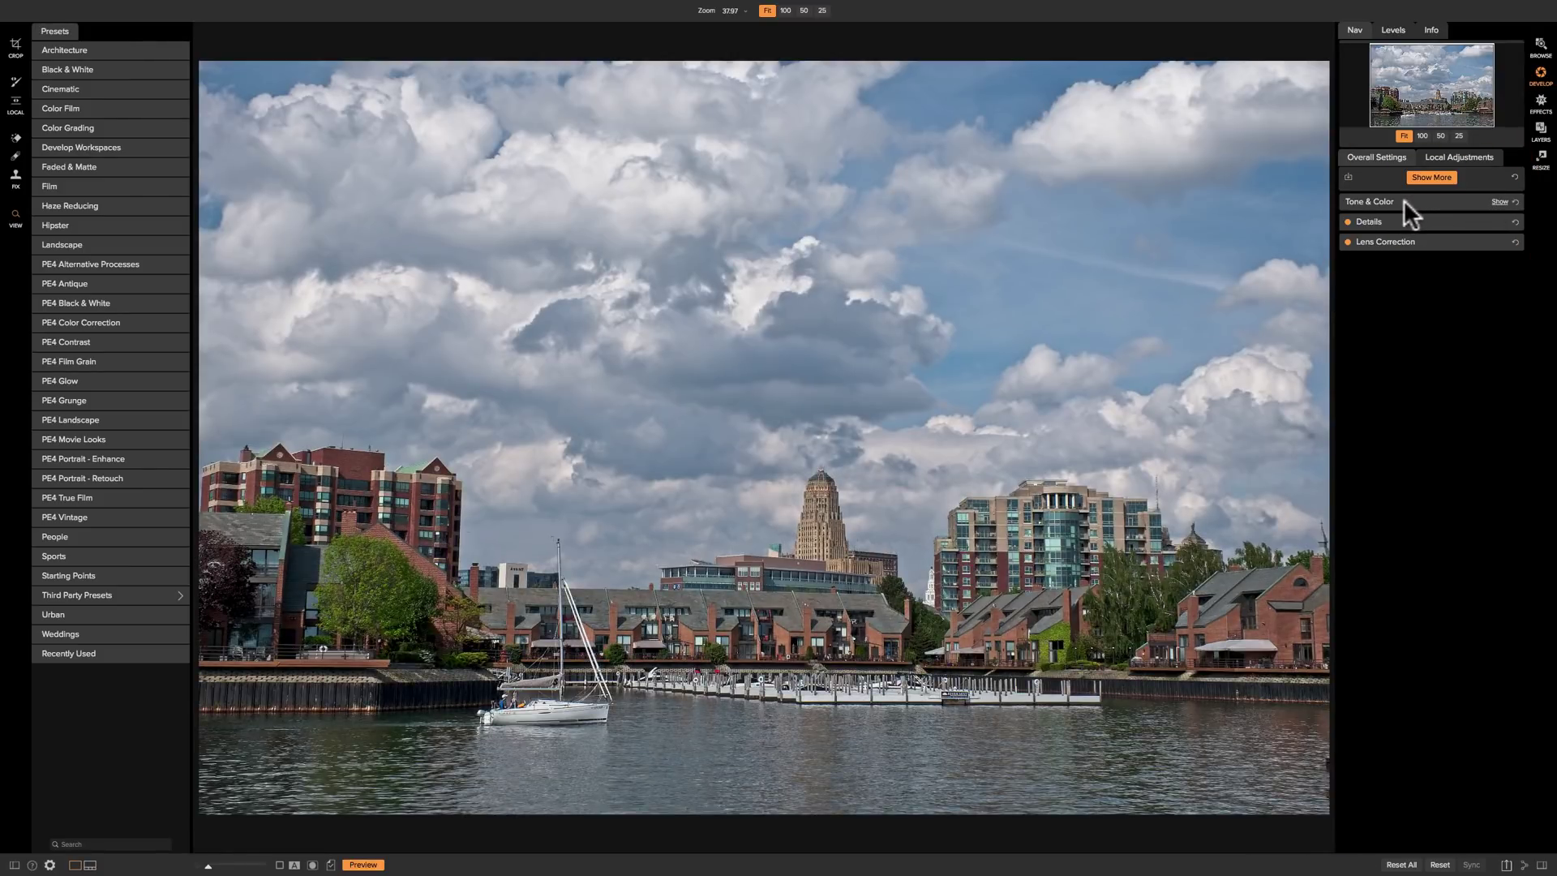
# - Expand Tone & Color and reselect ON1 Standard in the Camera Profile list
pyautogui.click(1402, 201)
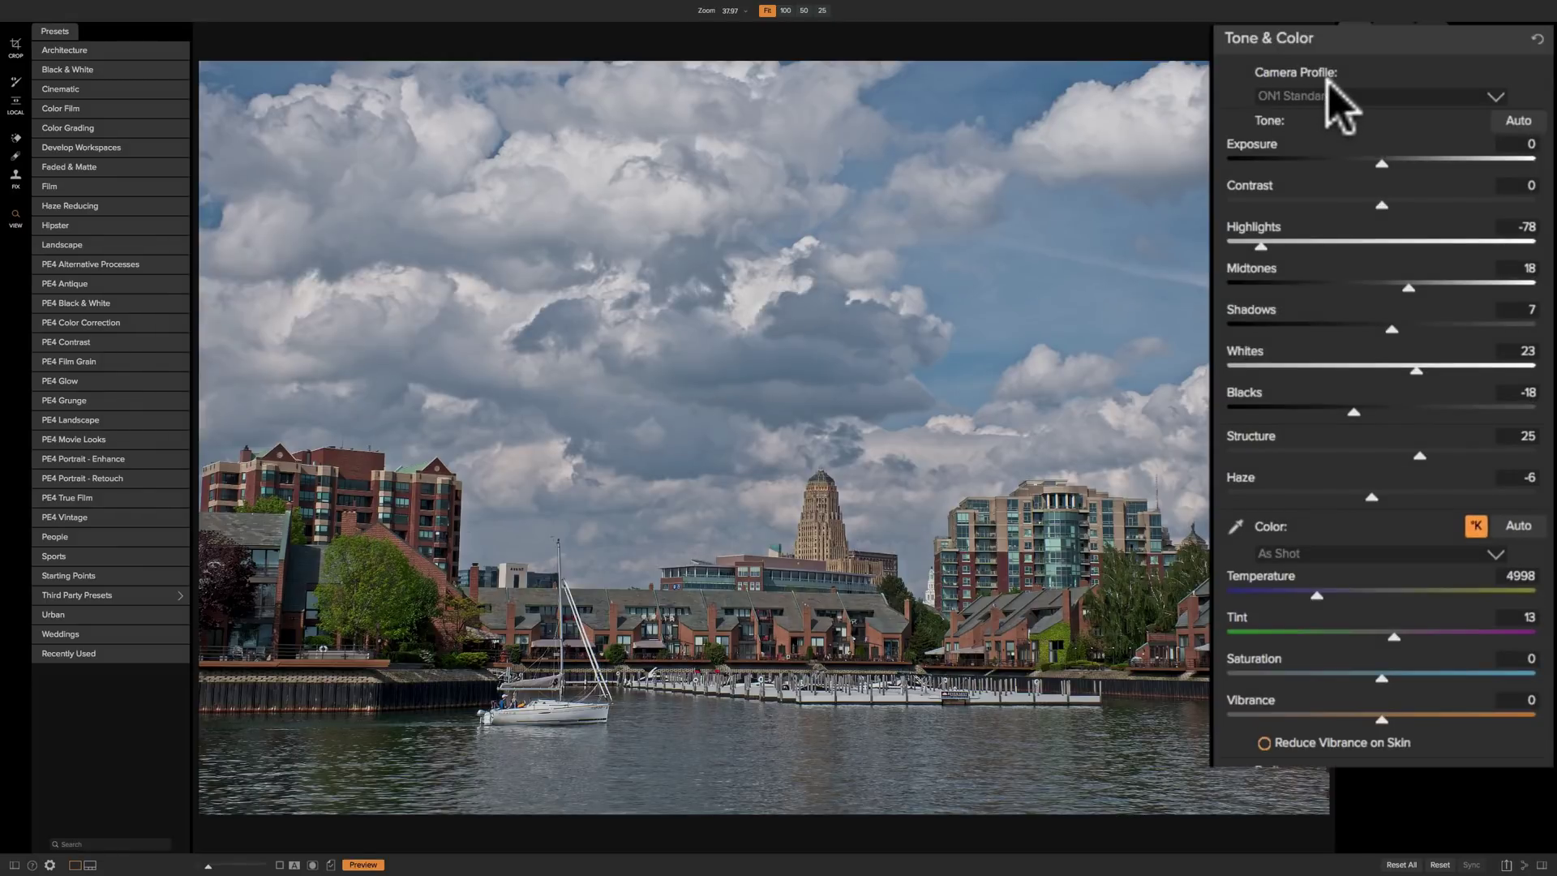
pyautogui.click(1441, 94)
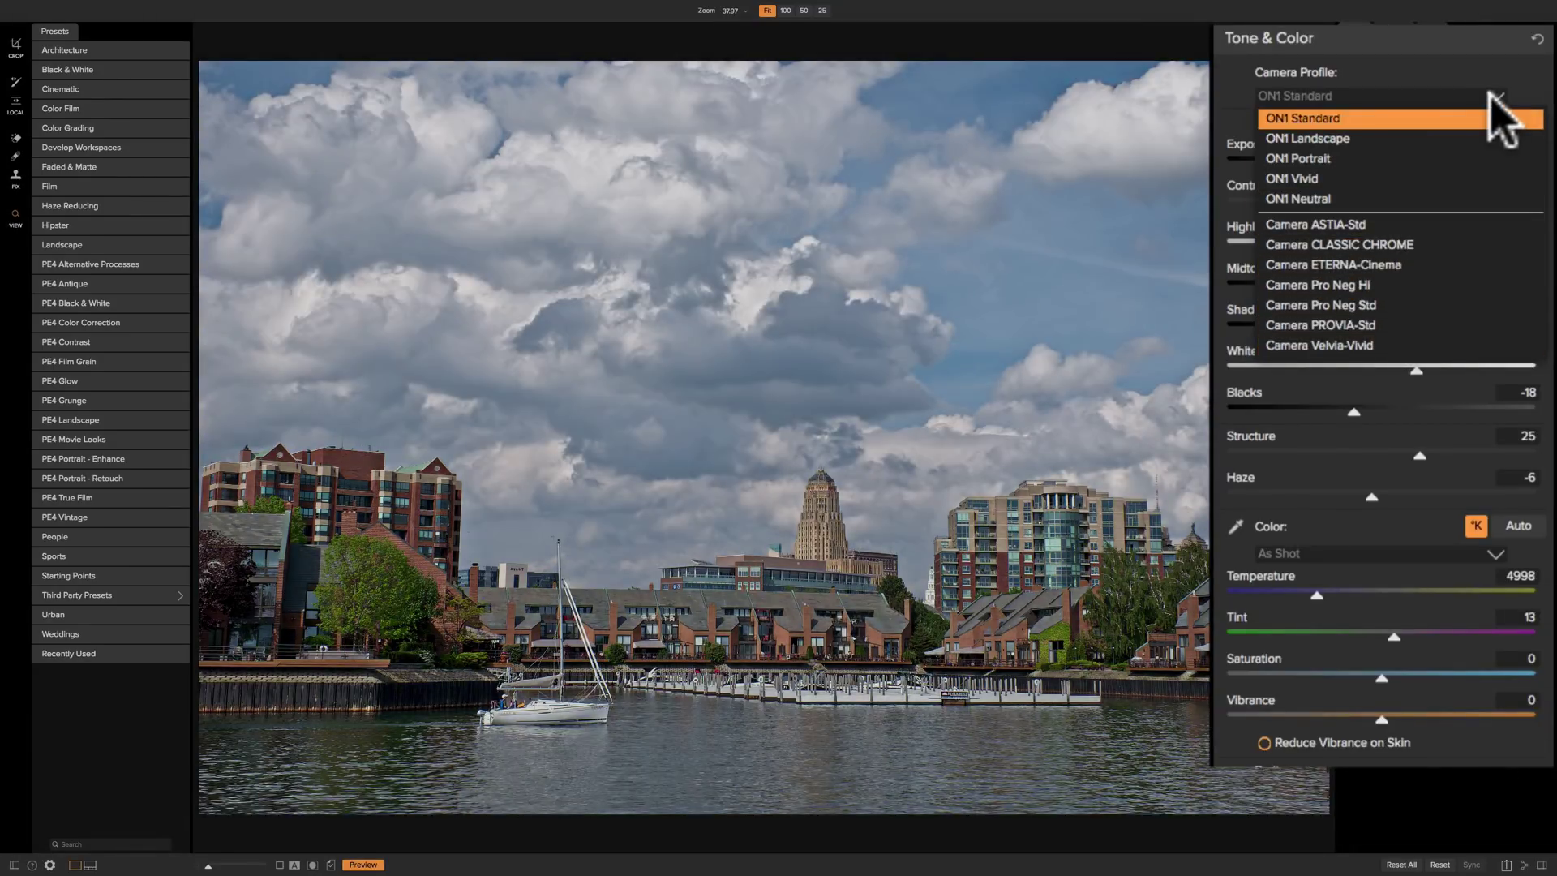
pyautogui.click(1490, 95)
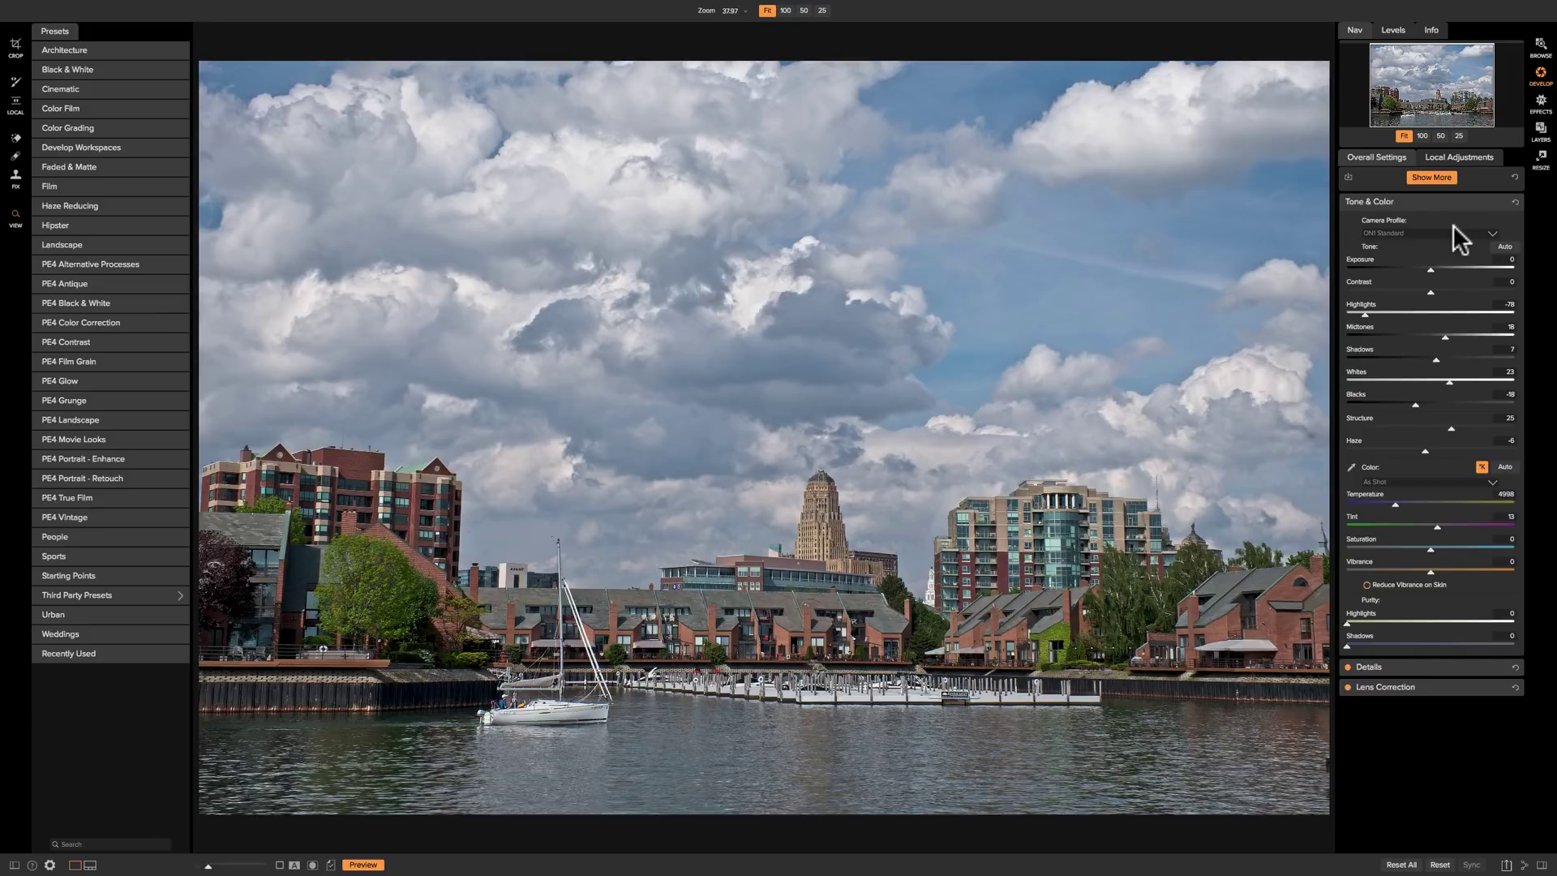
# - Collapse Tone & Color and add a Transform adjustment from the Show More options
pyautogui.moveTo(1429, 201)
pyautogui.click(1452, 201)
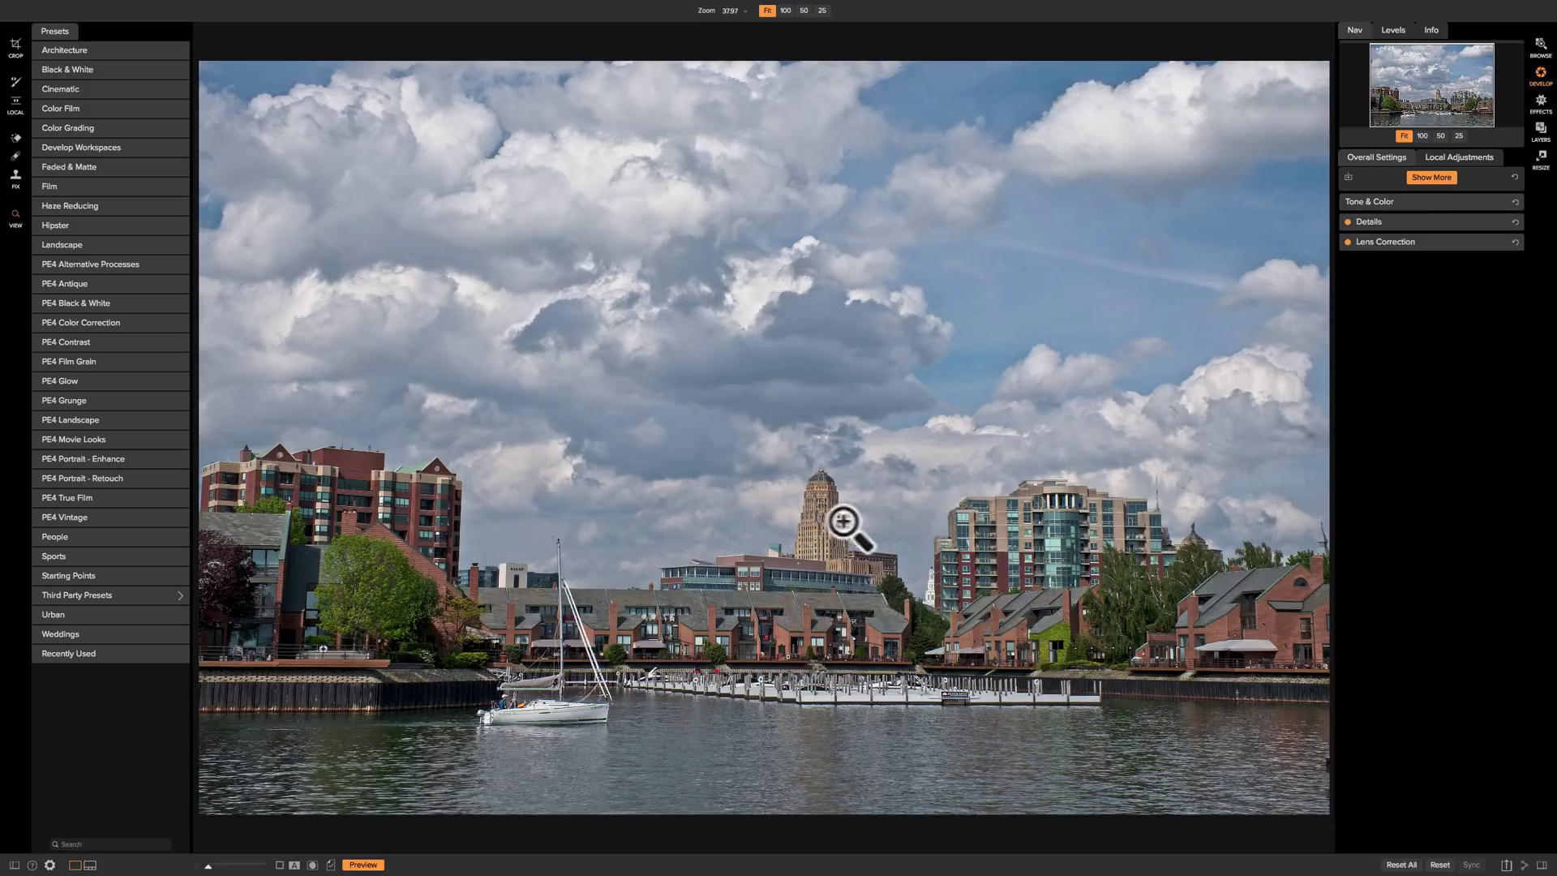
pyautogui.click(1431, 177)
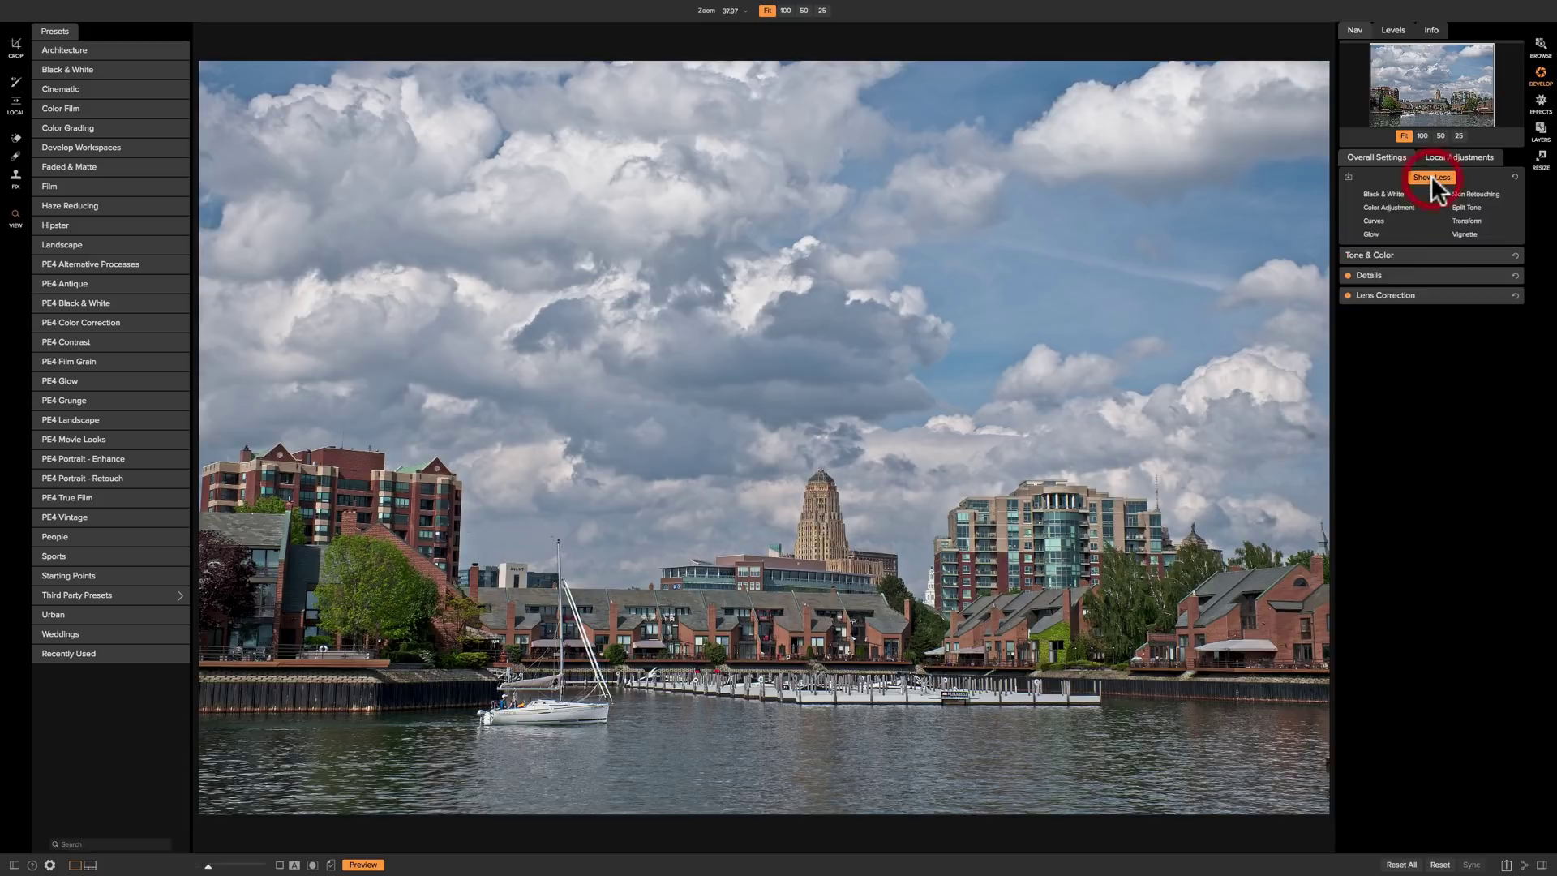
pyautogui.click(1457, 220)
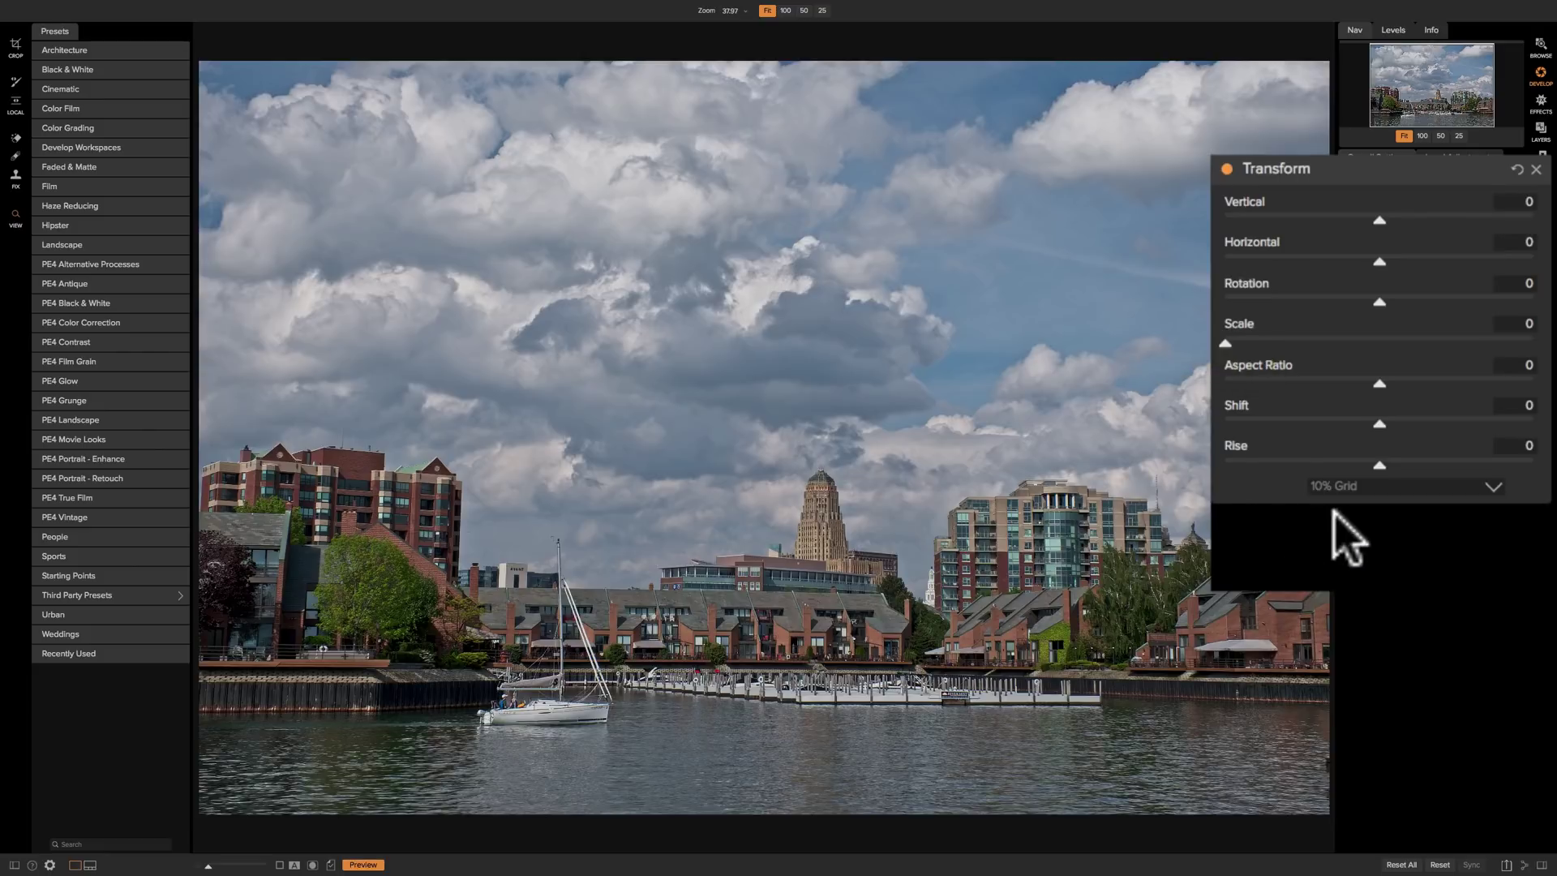
# - Turn on a 1% grid overlay and pull Vertical perspective to about -17
pyautogui.click(1385, 488)
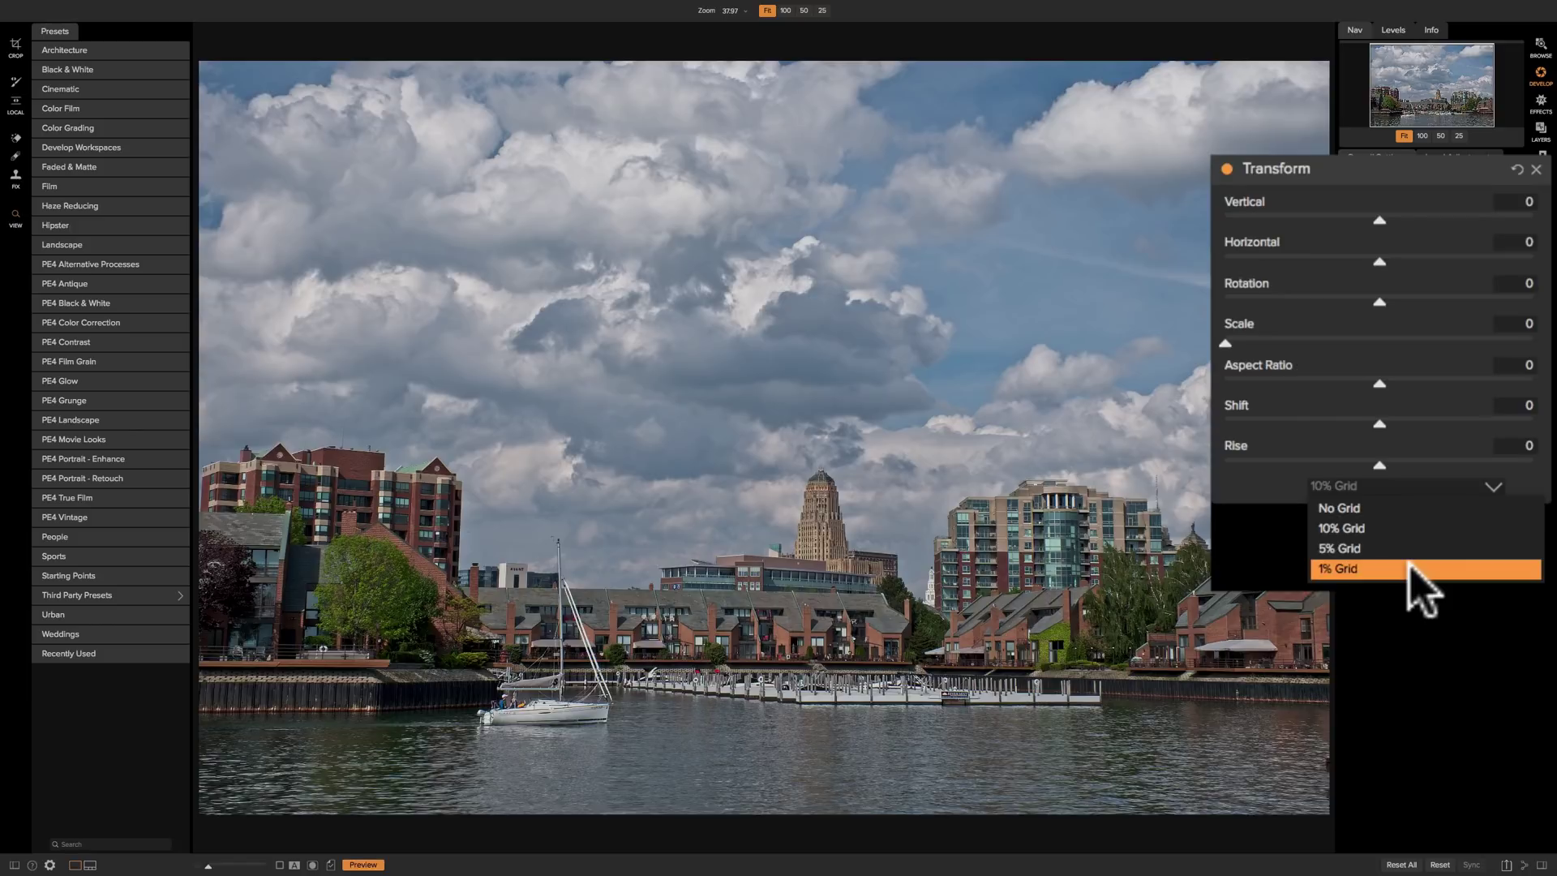
pyautogui.click(1408, 570)
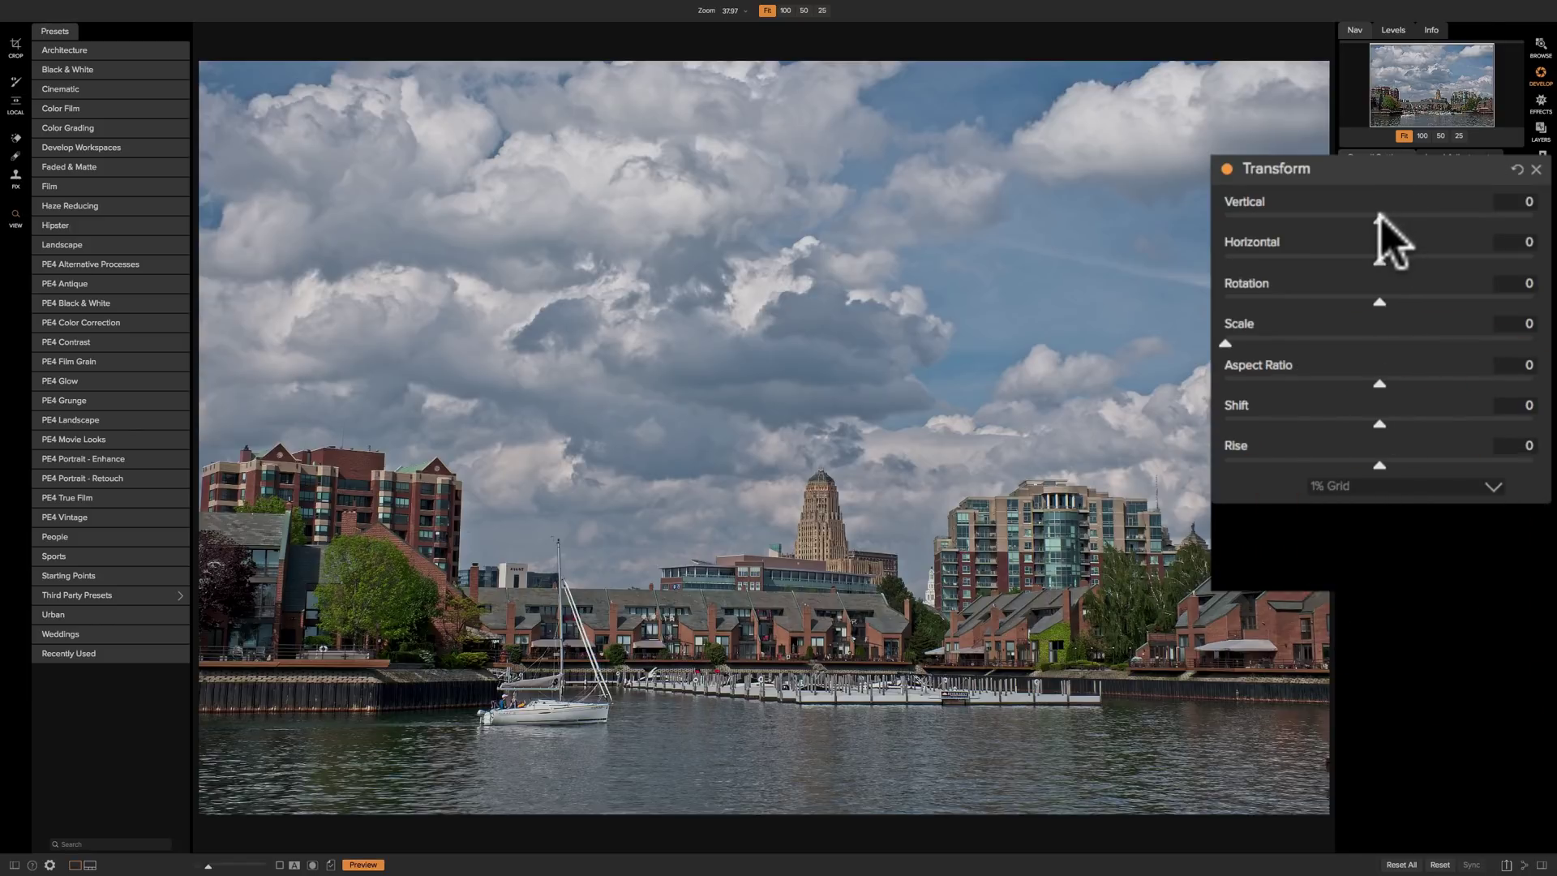
pyautogui.moveTo(1382, 217)
pyautogui.mouseDown()
pyautogui.moveTo(1395, 220)
pyautogui.moveTo(1365, 219)
pyautogui.mouseUp()
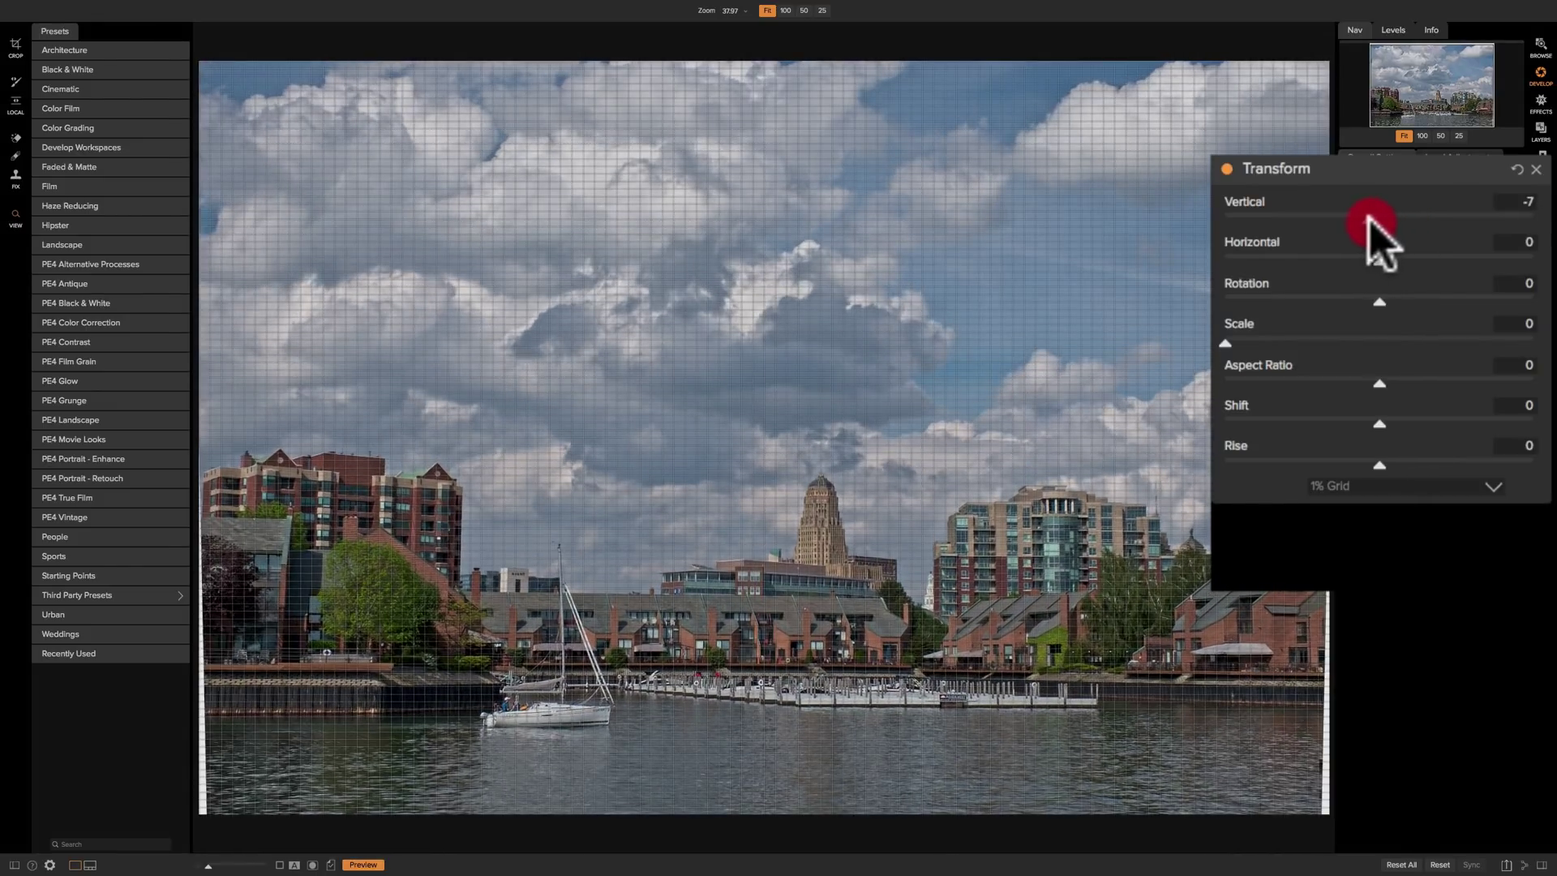
pyautogui.moveTo(1364, 219); pyautogui.dragTo(1358, 217)
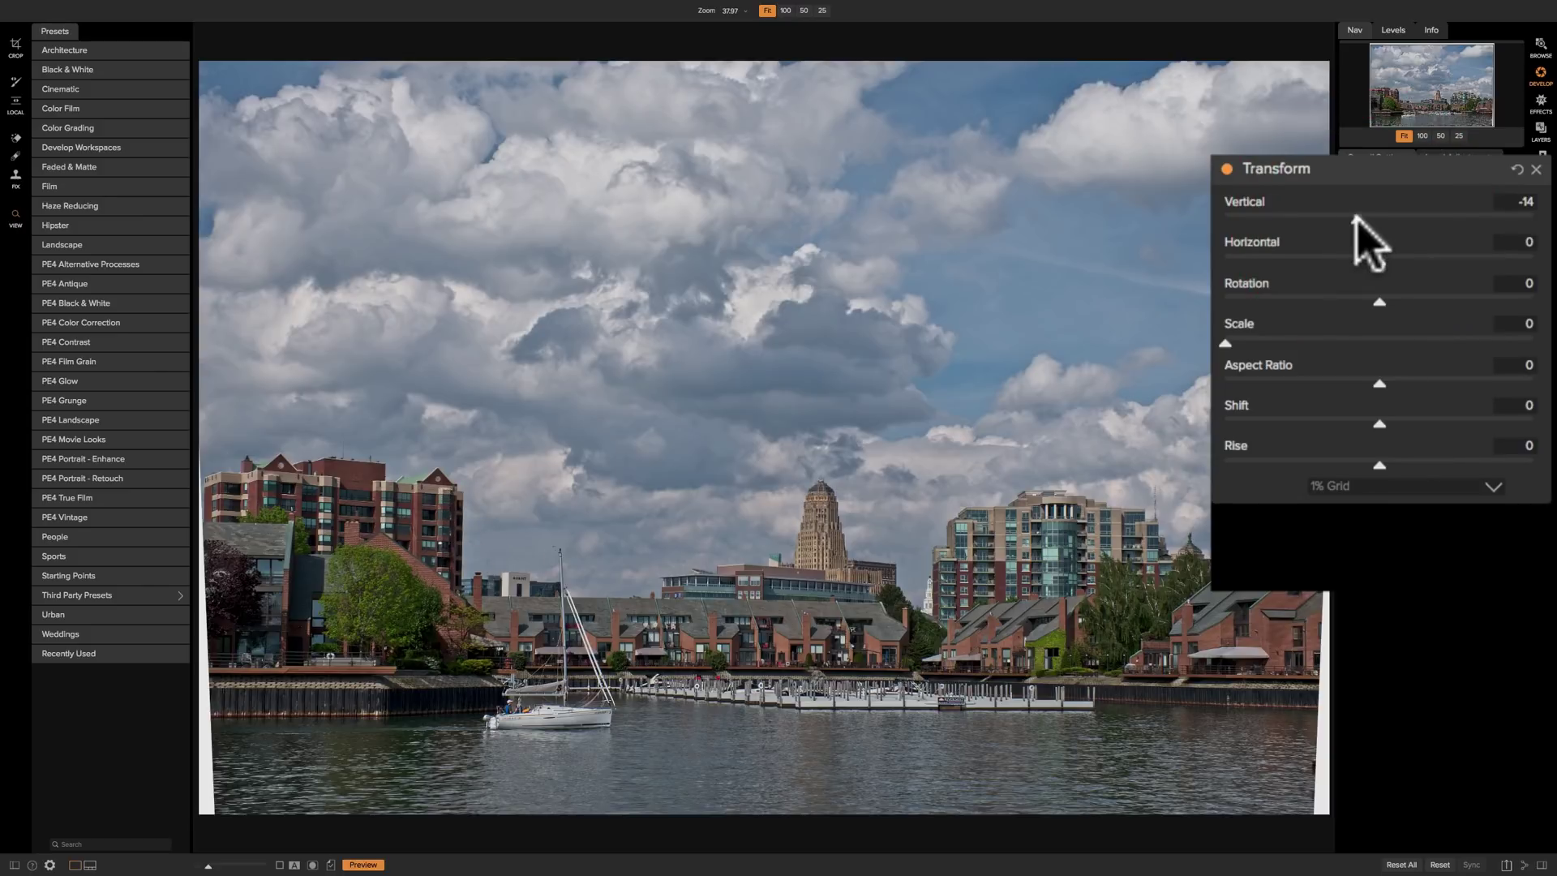
pyautogui.moveTo(1357, 219); pyautogui.dragTo(1346, 217)
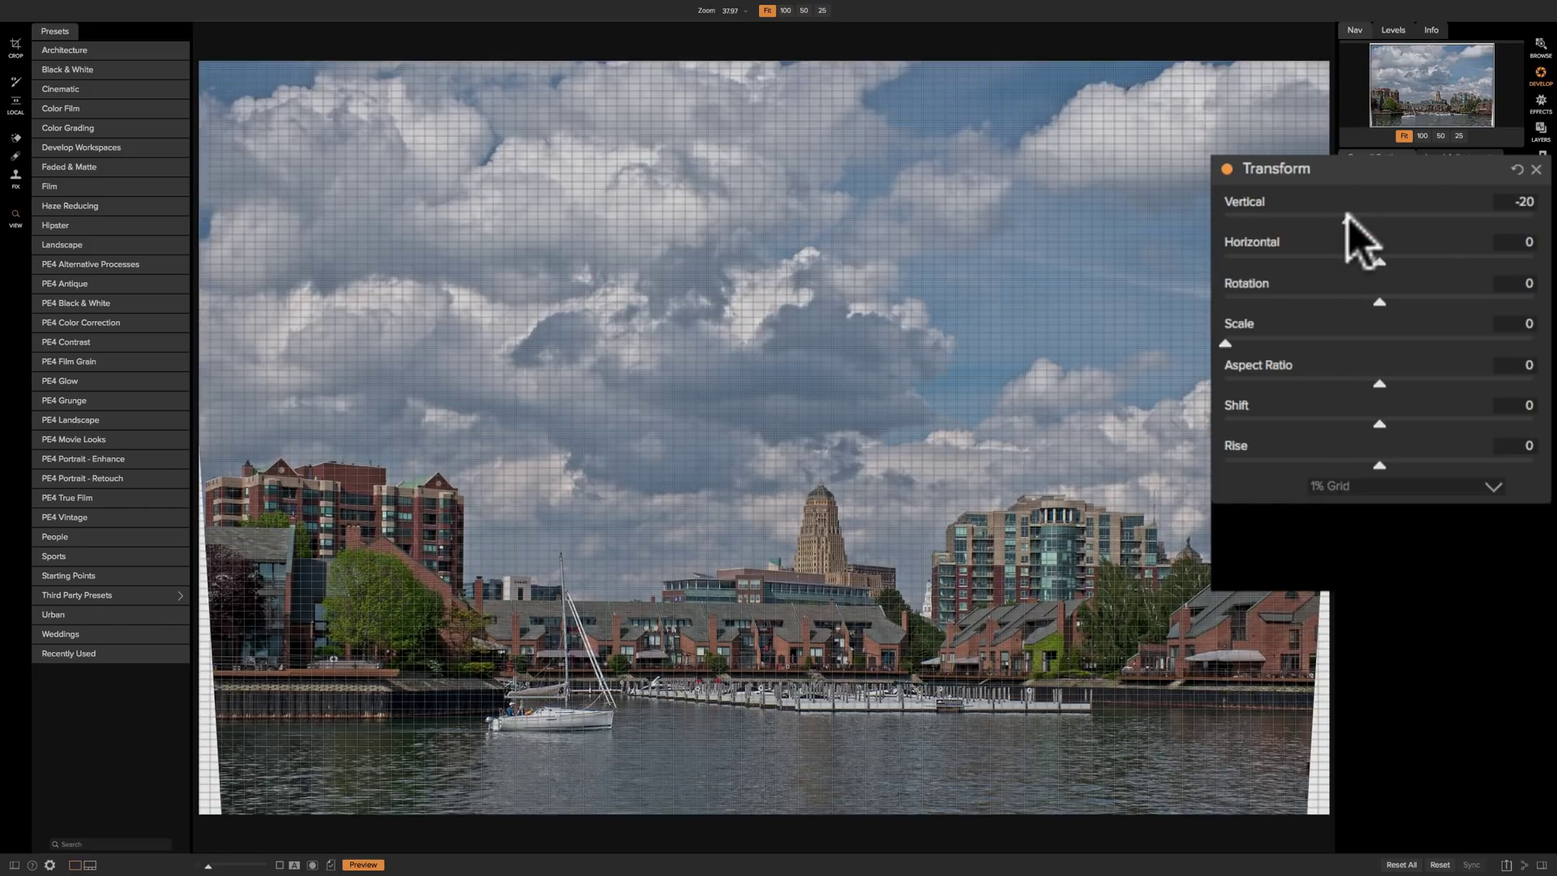
pyautogui.click(1354, 236)
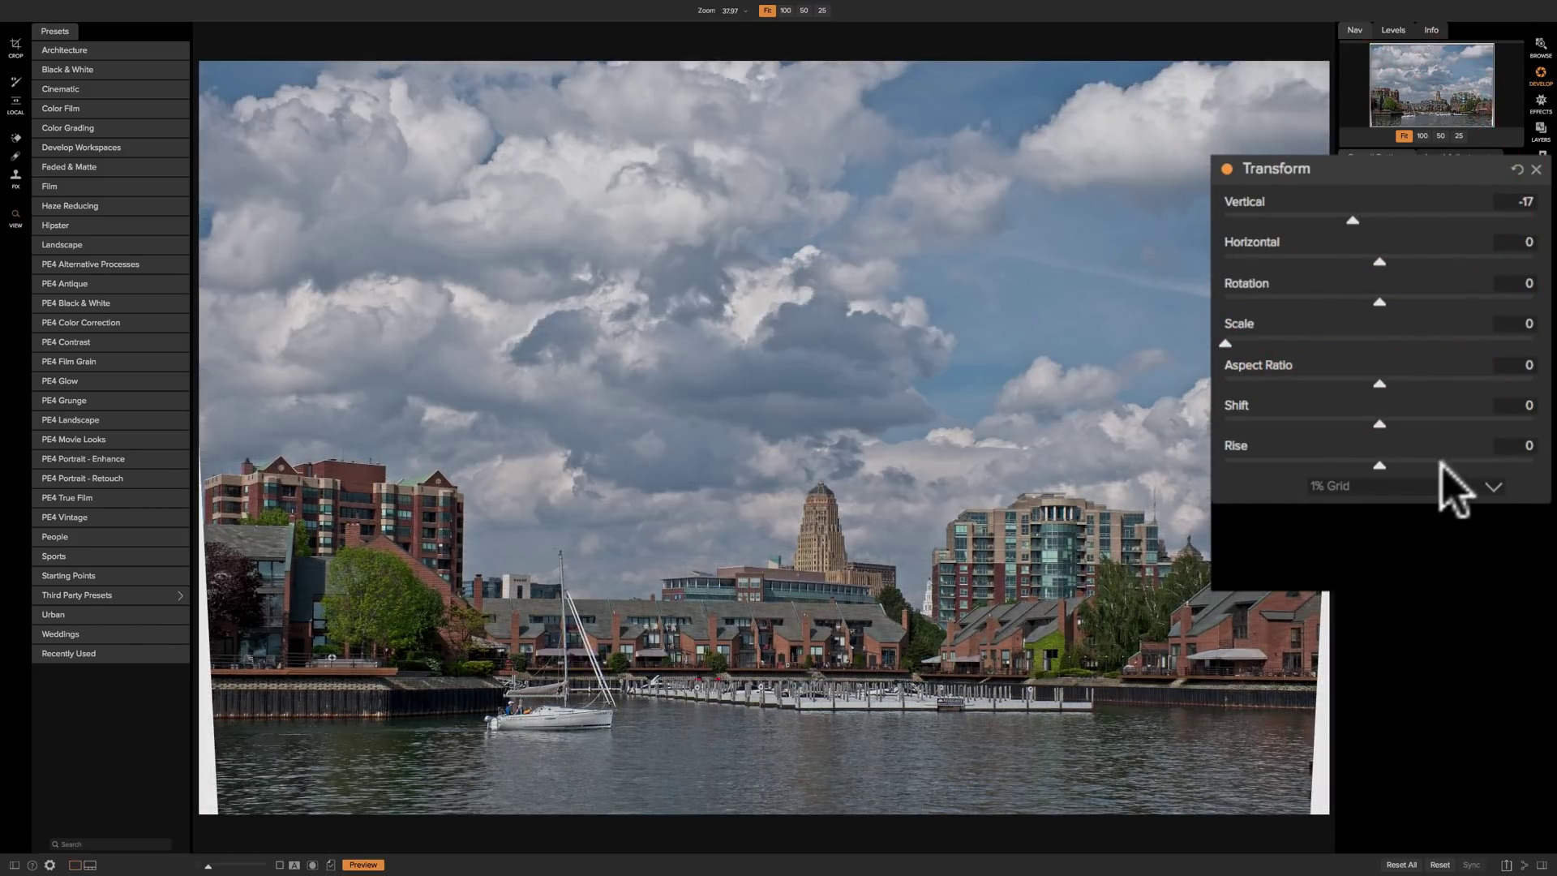
# - Push Vertical perspective to -33, settling on a 5% alignment grid after trying 10%
pyautogui.click(1432, 485)
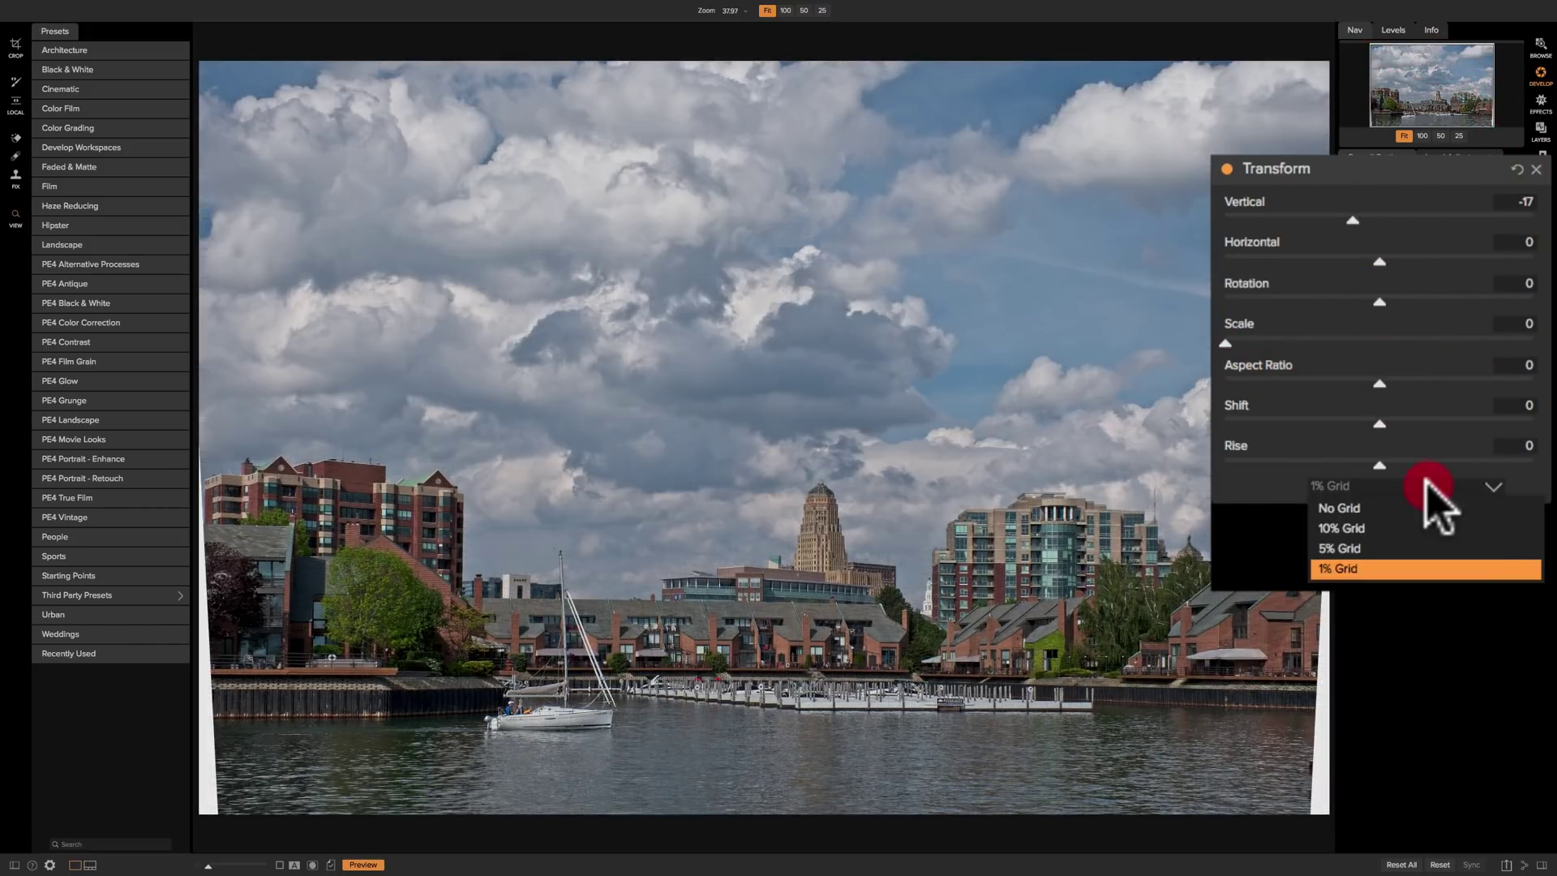
pyautogui.click(1406, 529)
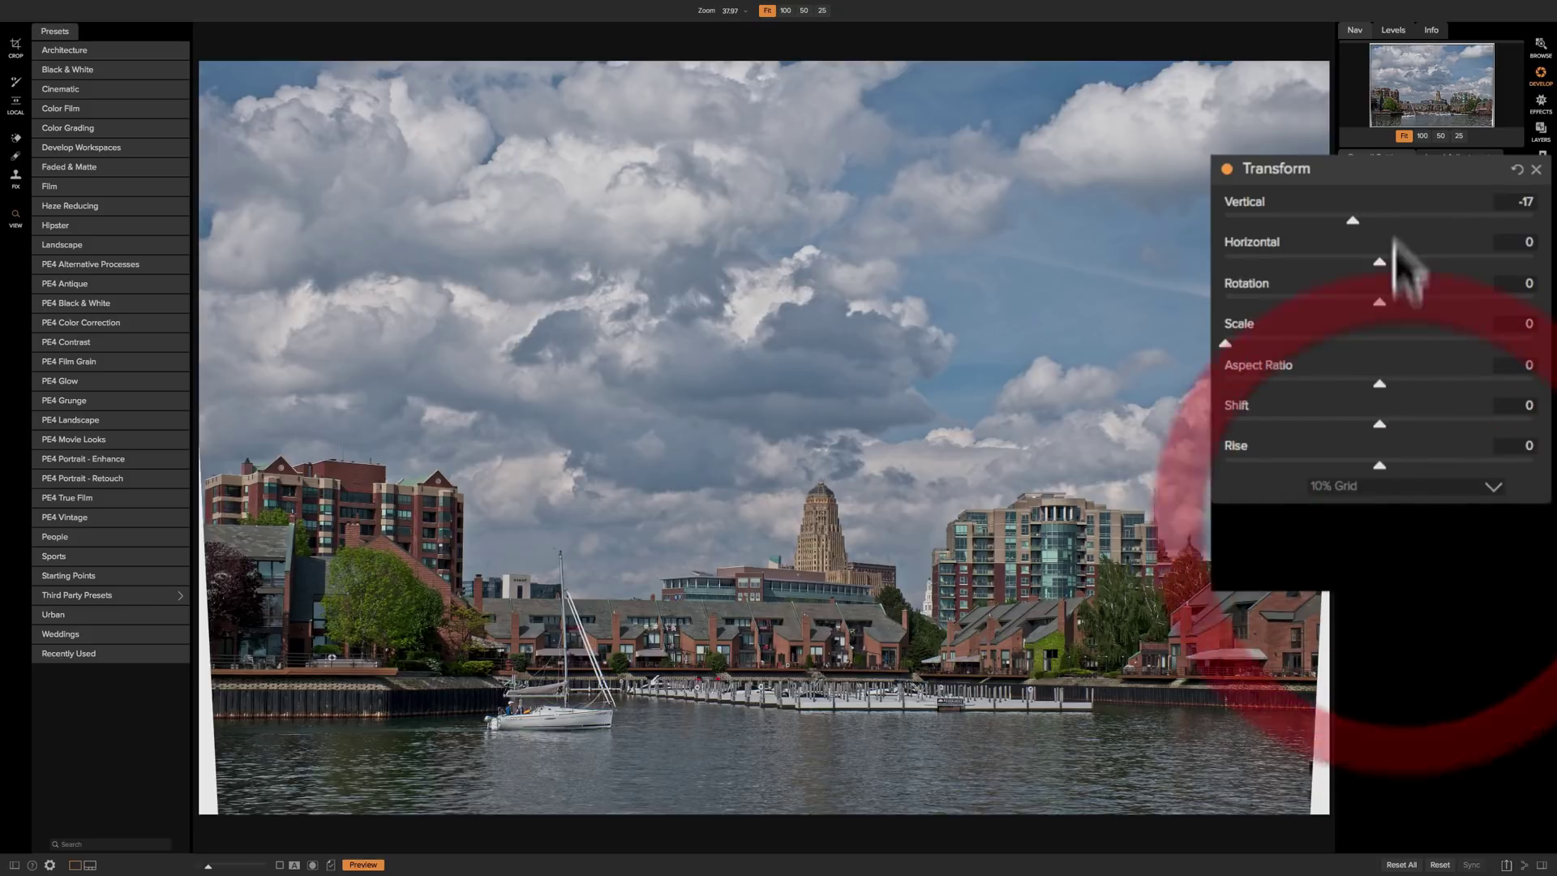
pyautogui.click(1354, 234)
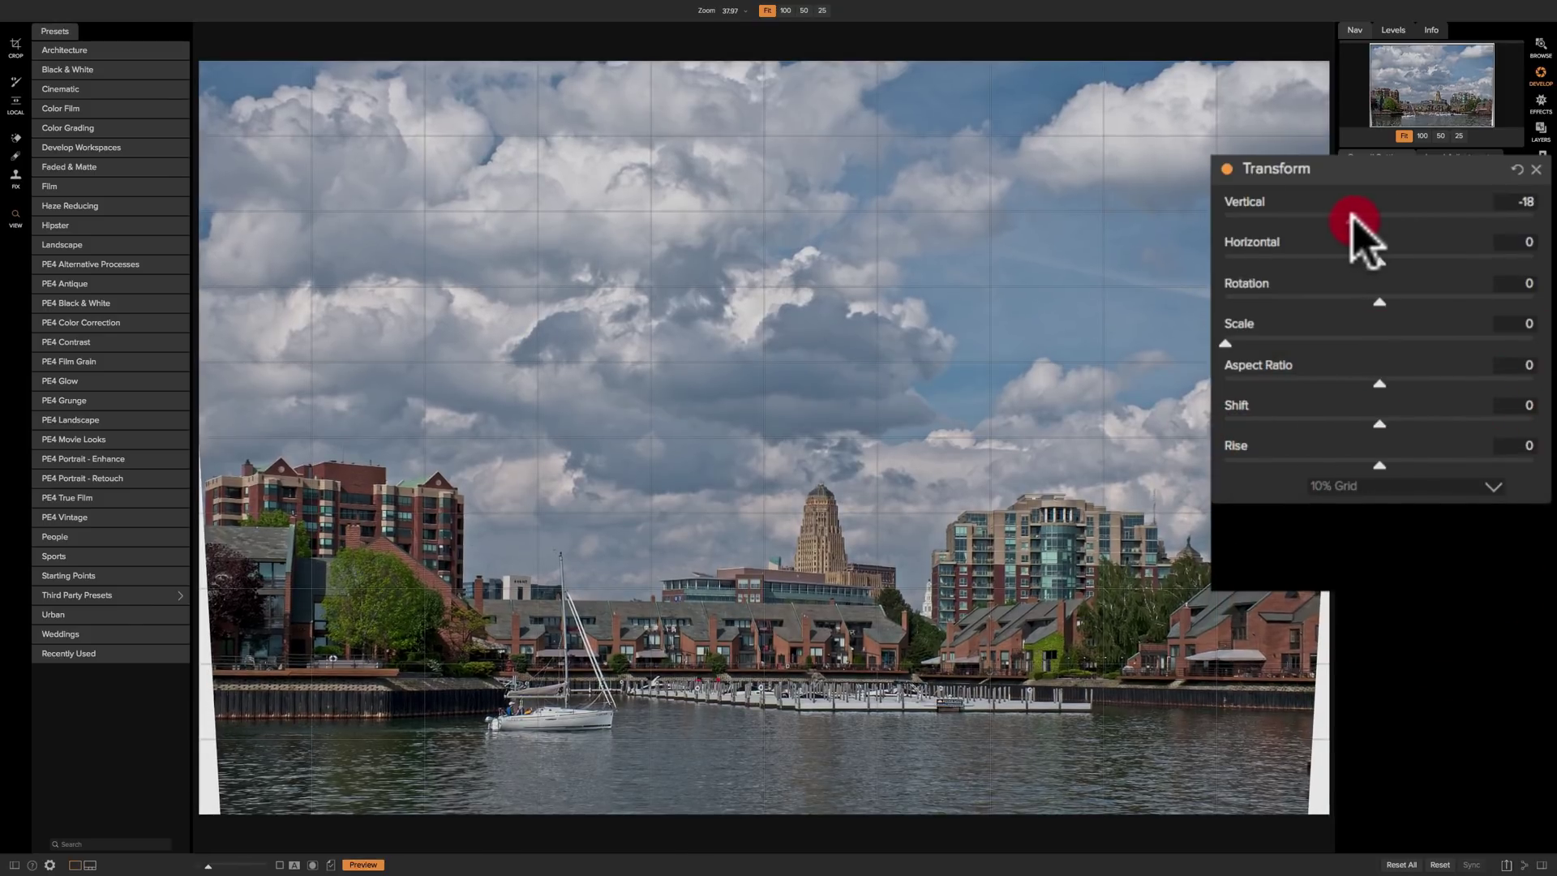
pyautogui.moveTo(1350, 219); pyautogui.dragTo(1346, 216)
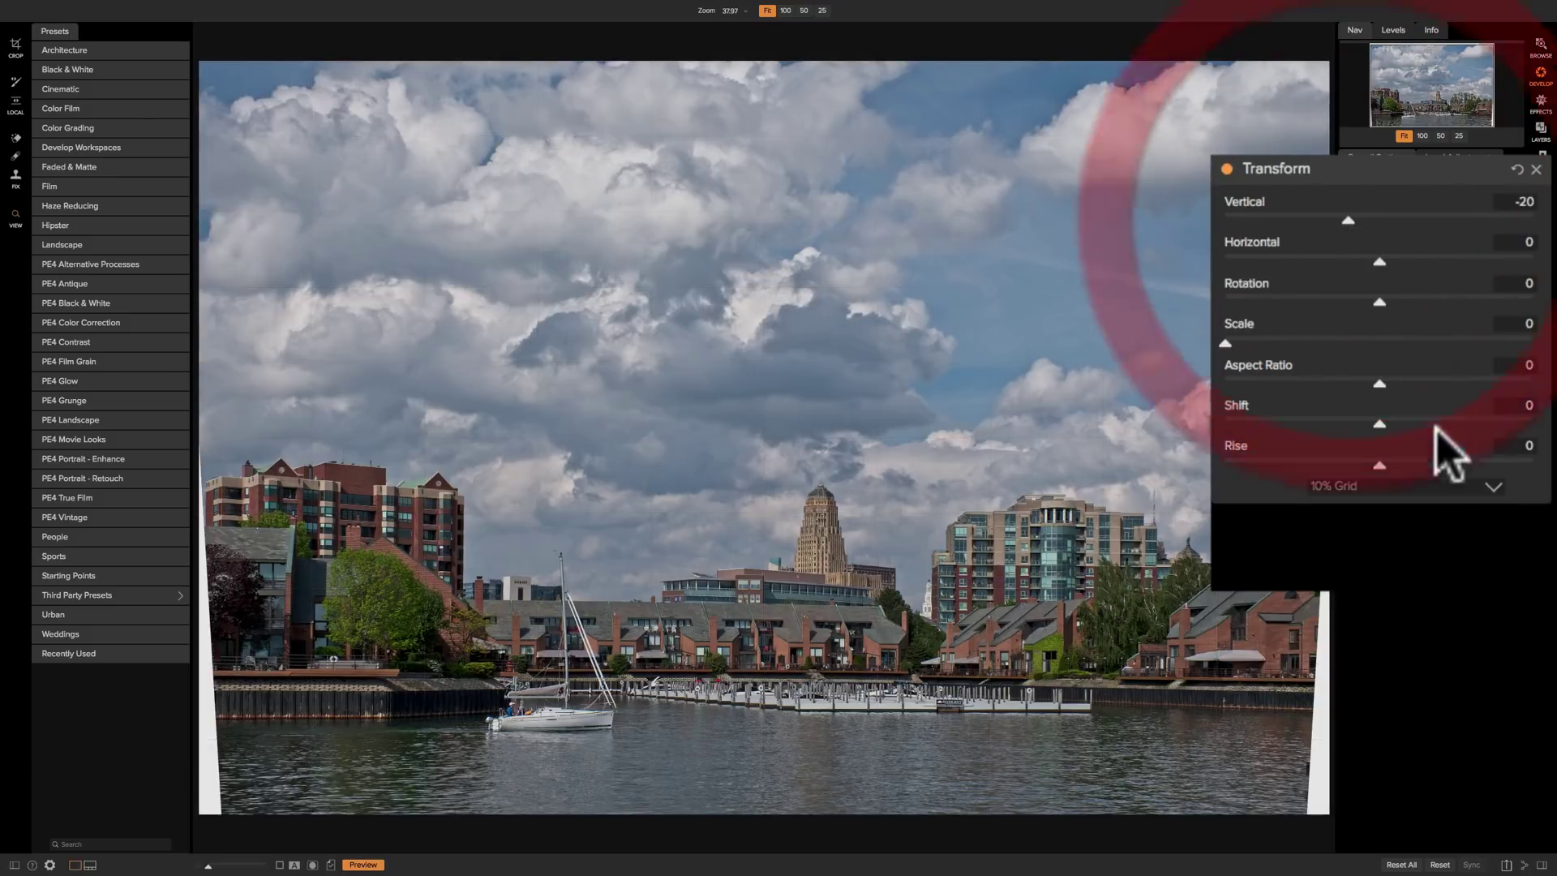
pyautogui.click(1404, 487)
pyautogui.click(1378, 550)
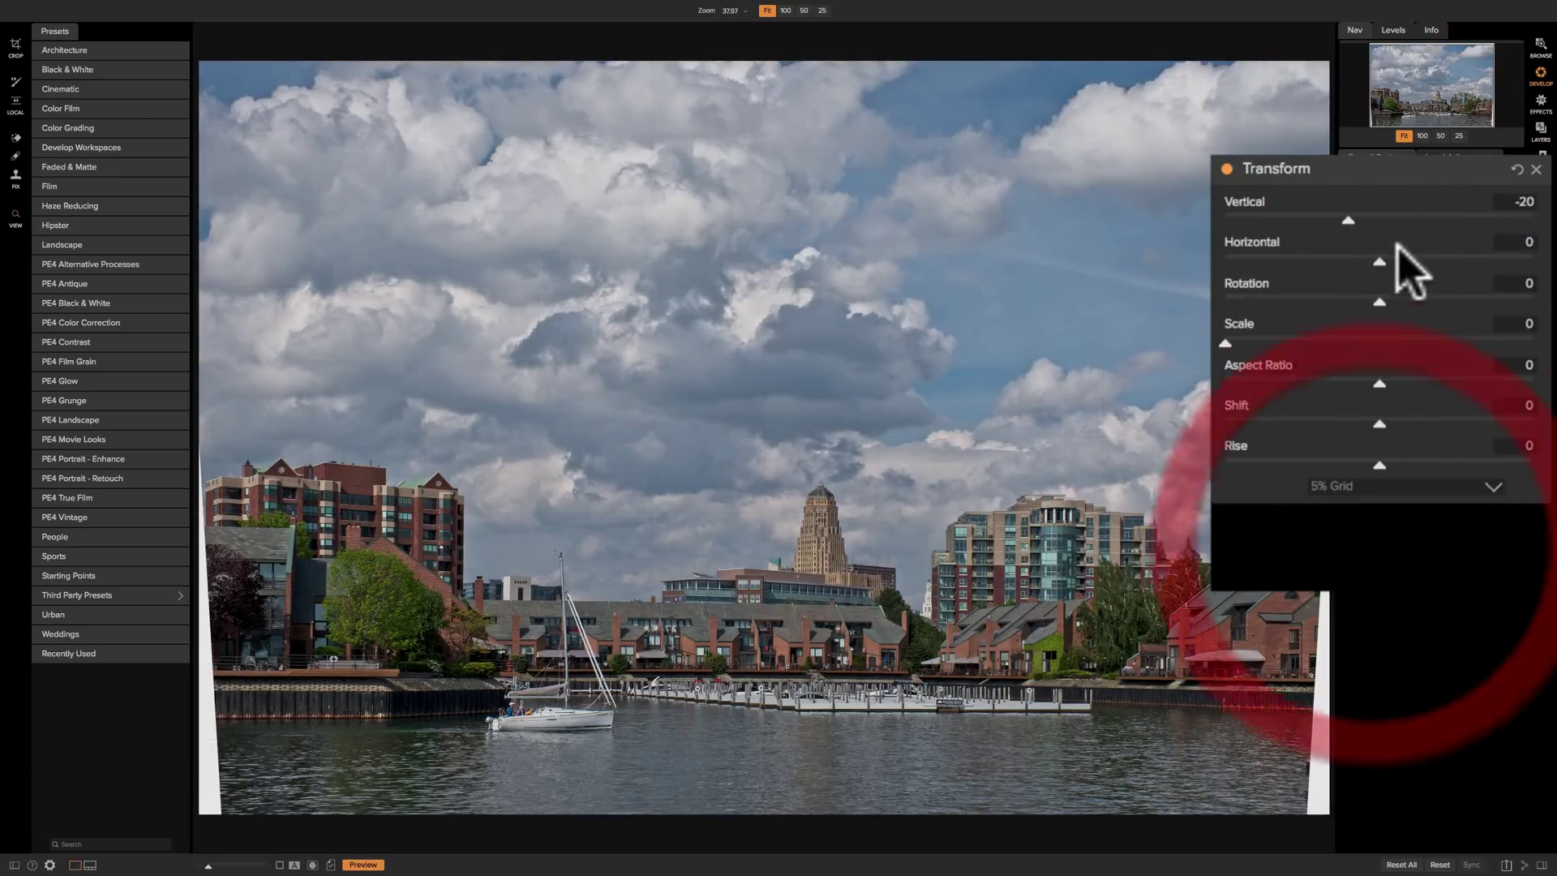
pyautogui.moveTo(1348, 219); pyautogui.dragTo(1328, 219)
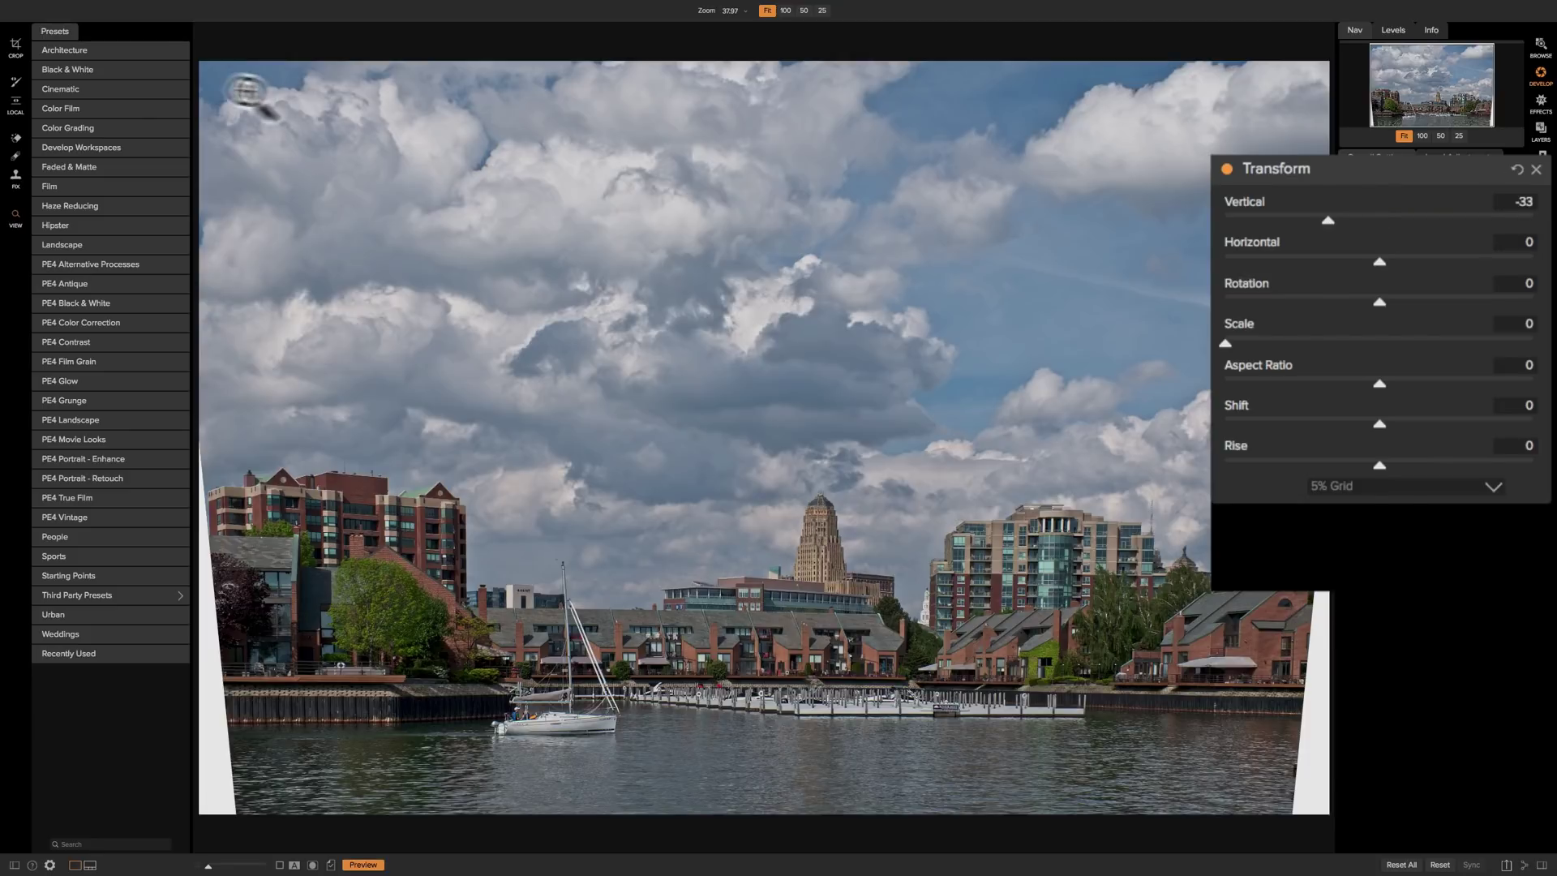
# - Activate Crop, nudge Vertical to -35, and test then reset Horizontal and Rotation
pyautogui.click(15, 45)
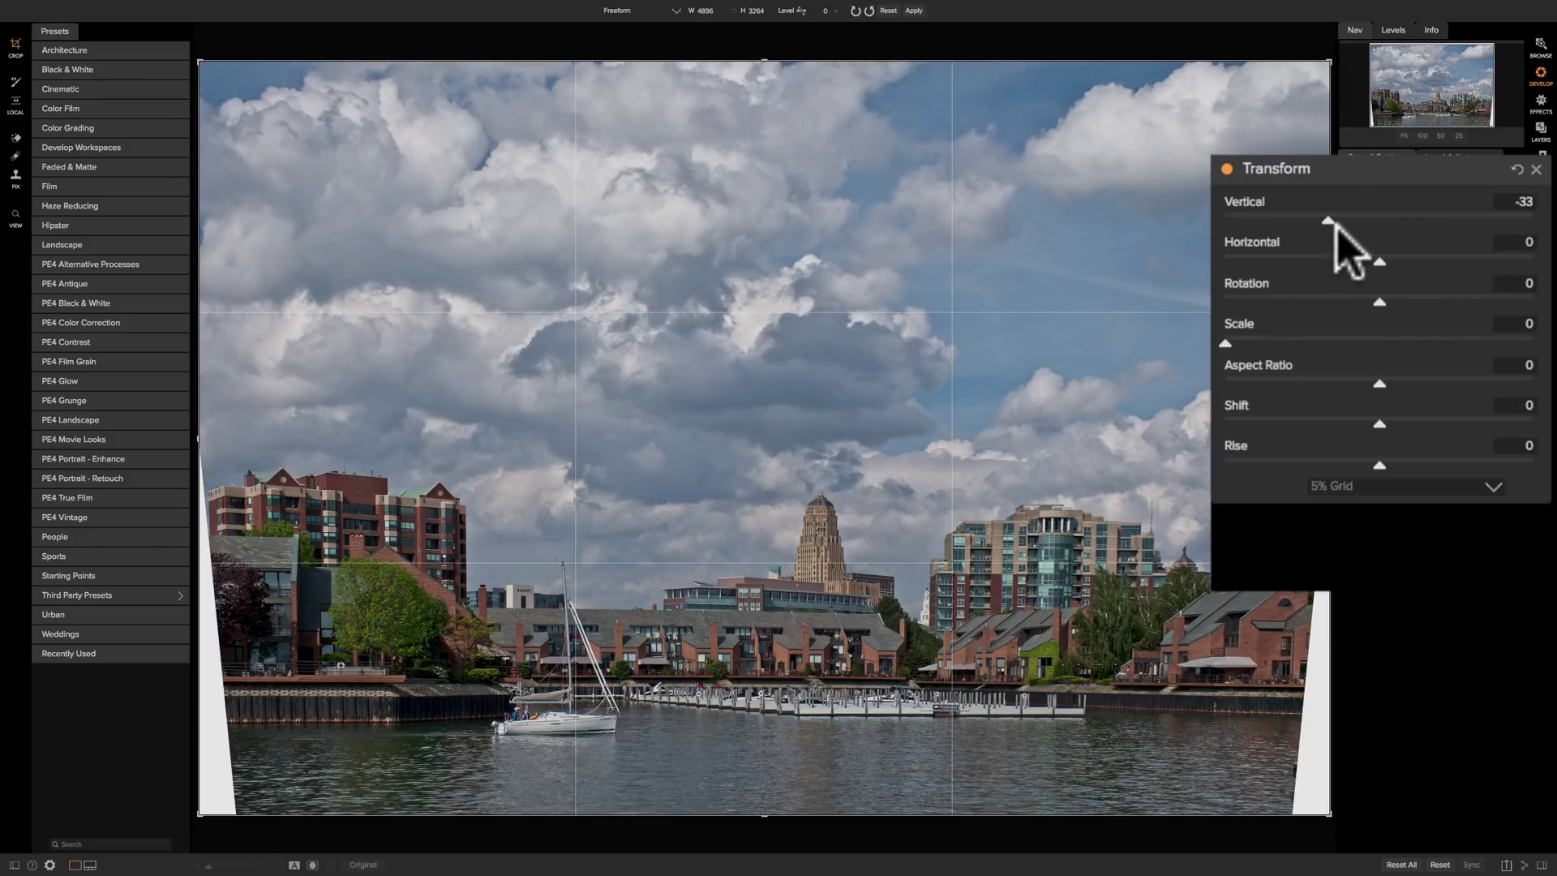
pyautogui.moveTo(1327, 221); pyautogui.dragTo(1326, 221)
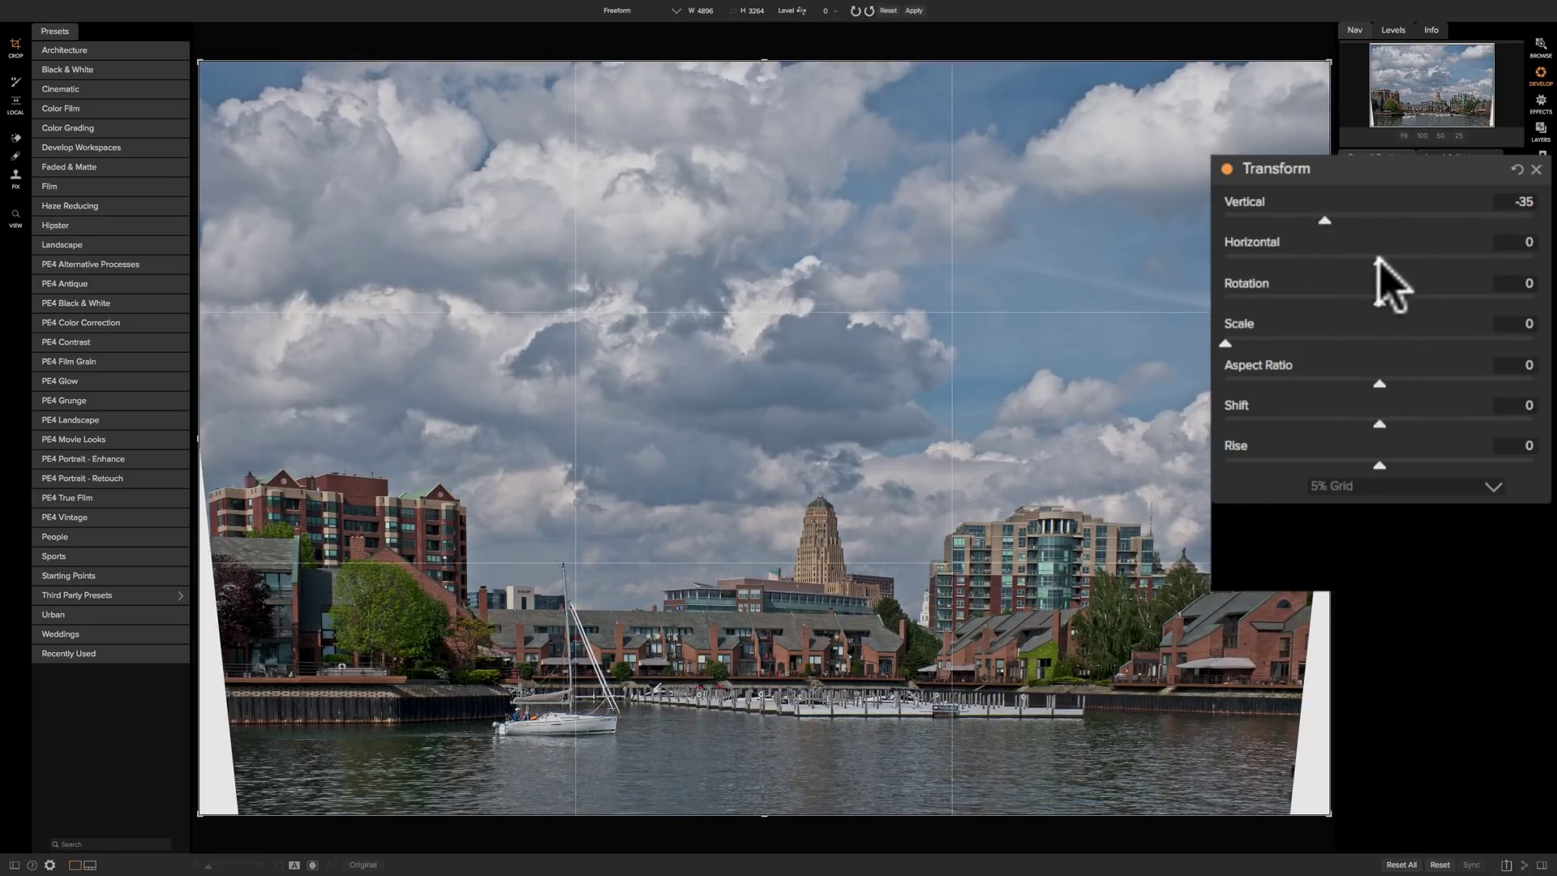
pyautogui.moveTo(1380, 261); pyautogui.dragTo(1385, 261)
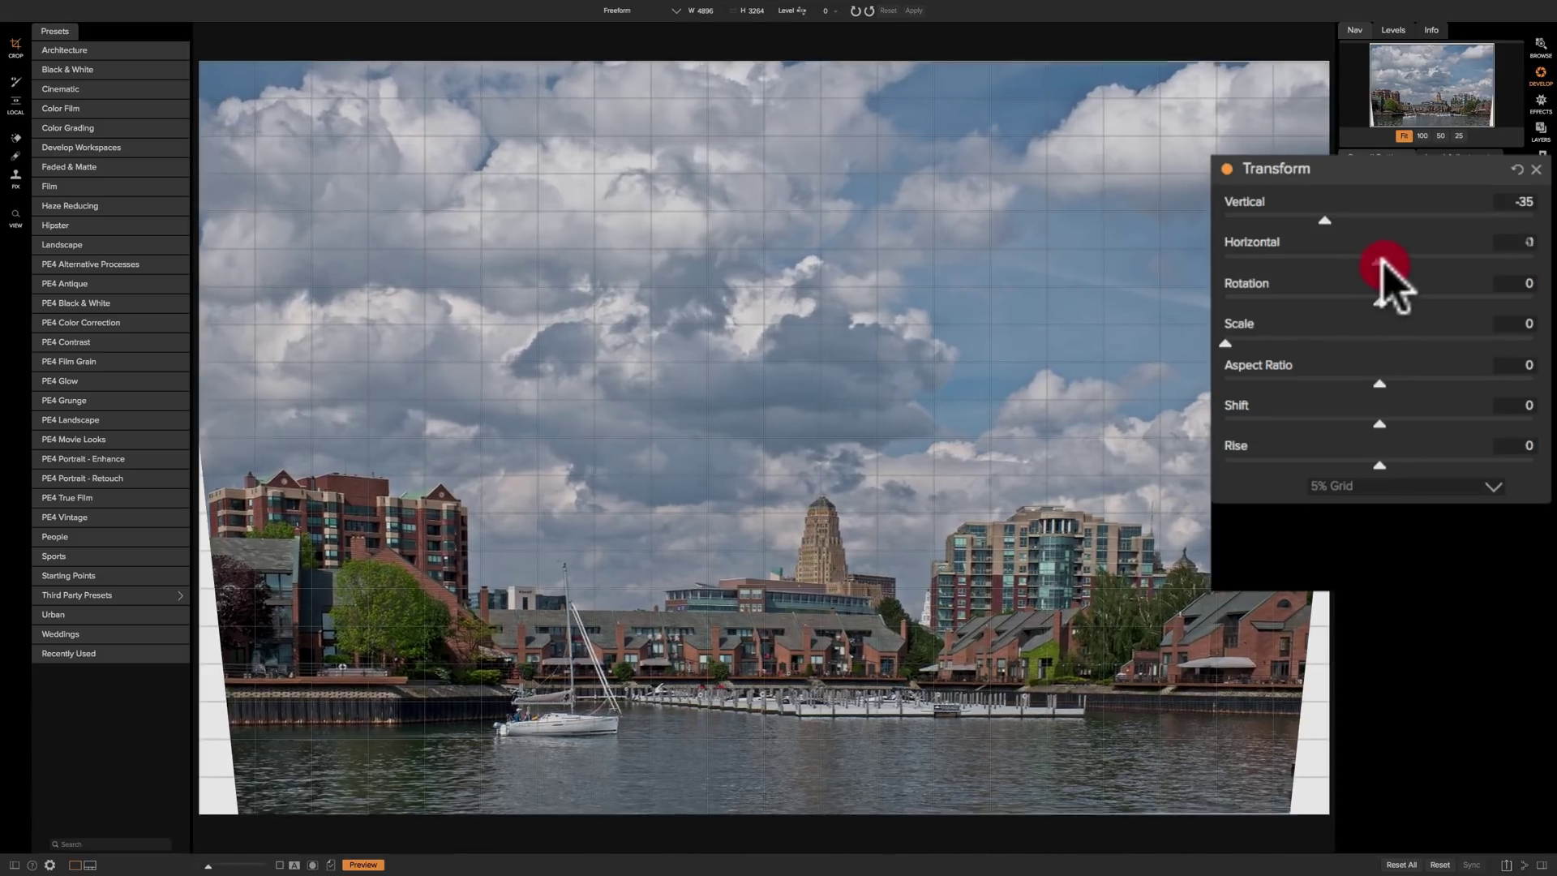
pyautogui.doubleClick(1251, 245)
pyautogui.moveTo(1379, 298); pyautogui.dragTo(1376, 300)
pyautogui.doubleClick(1262, 284)
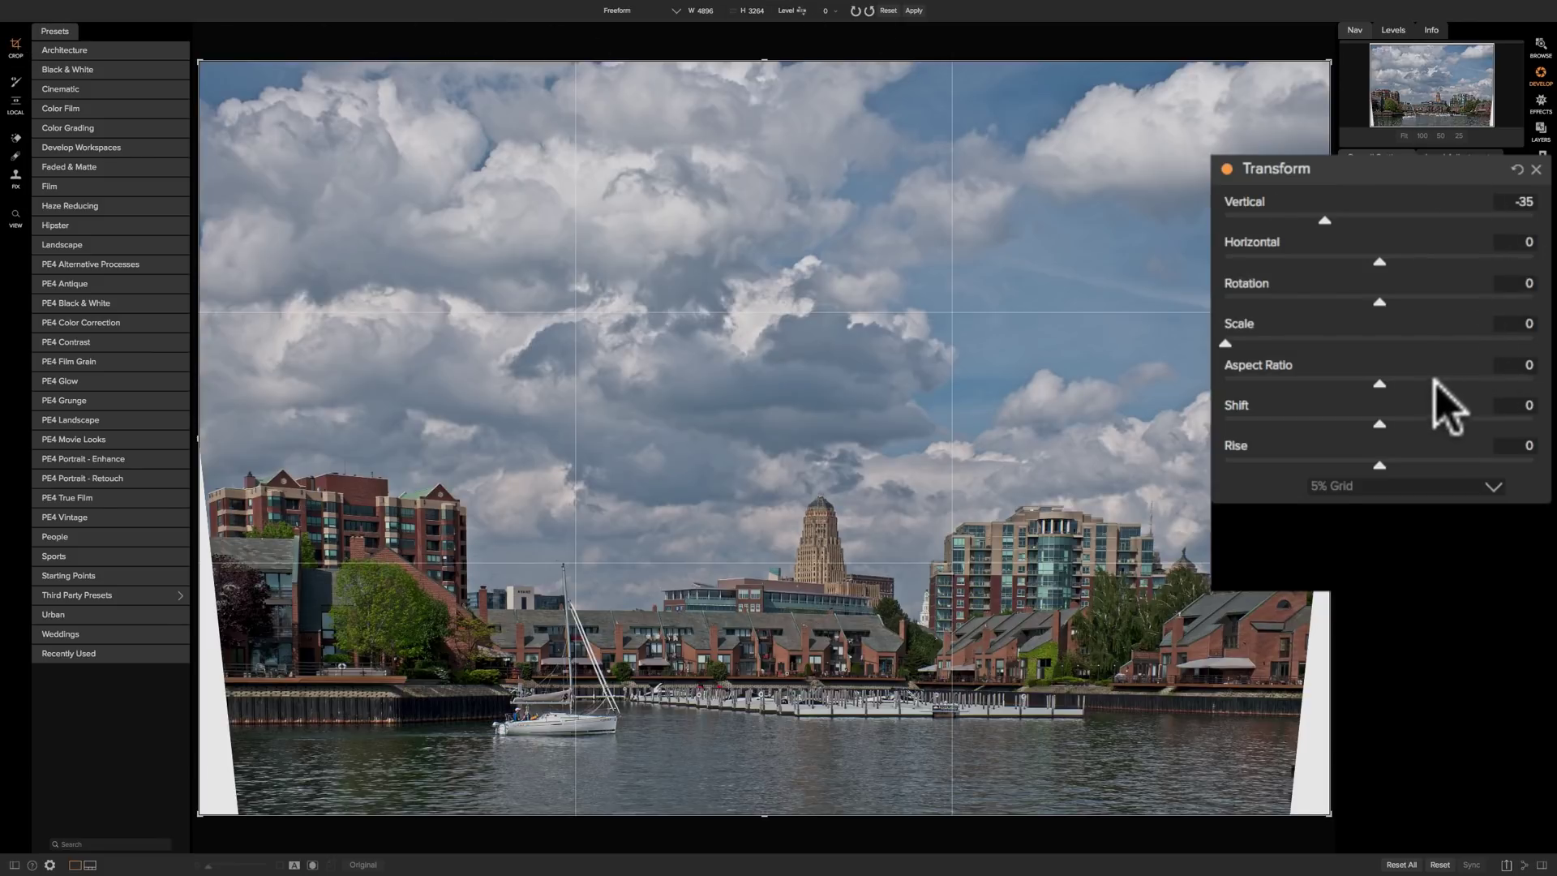
# - Test Scale, Aspect Ratio, Shift and Rise, resetting each back to zero
pyautogui.moveTo(1225, 344)
pyautogui.mouseDown()
pyautogui.moveTo(1281, 340)
pyautogui.moveTo(1225, 343)
pyautogui.mouseUp()
pyautogui.moveTo(1380, 384)
pyautogui.mouseDown()
pyautogui.moveTo(1404, 383)
pyautogui.moveTo(1359, 382)
pyautogui.mouseUp()
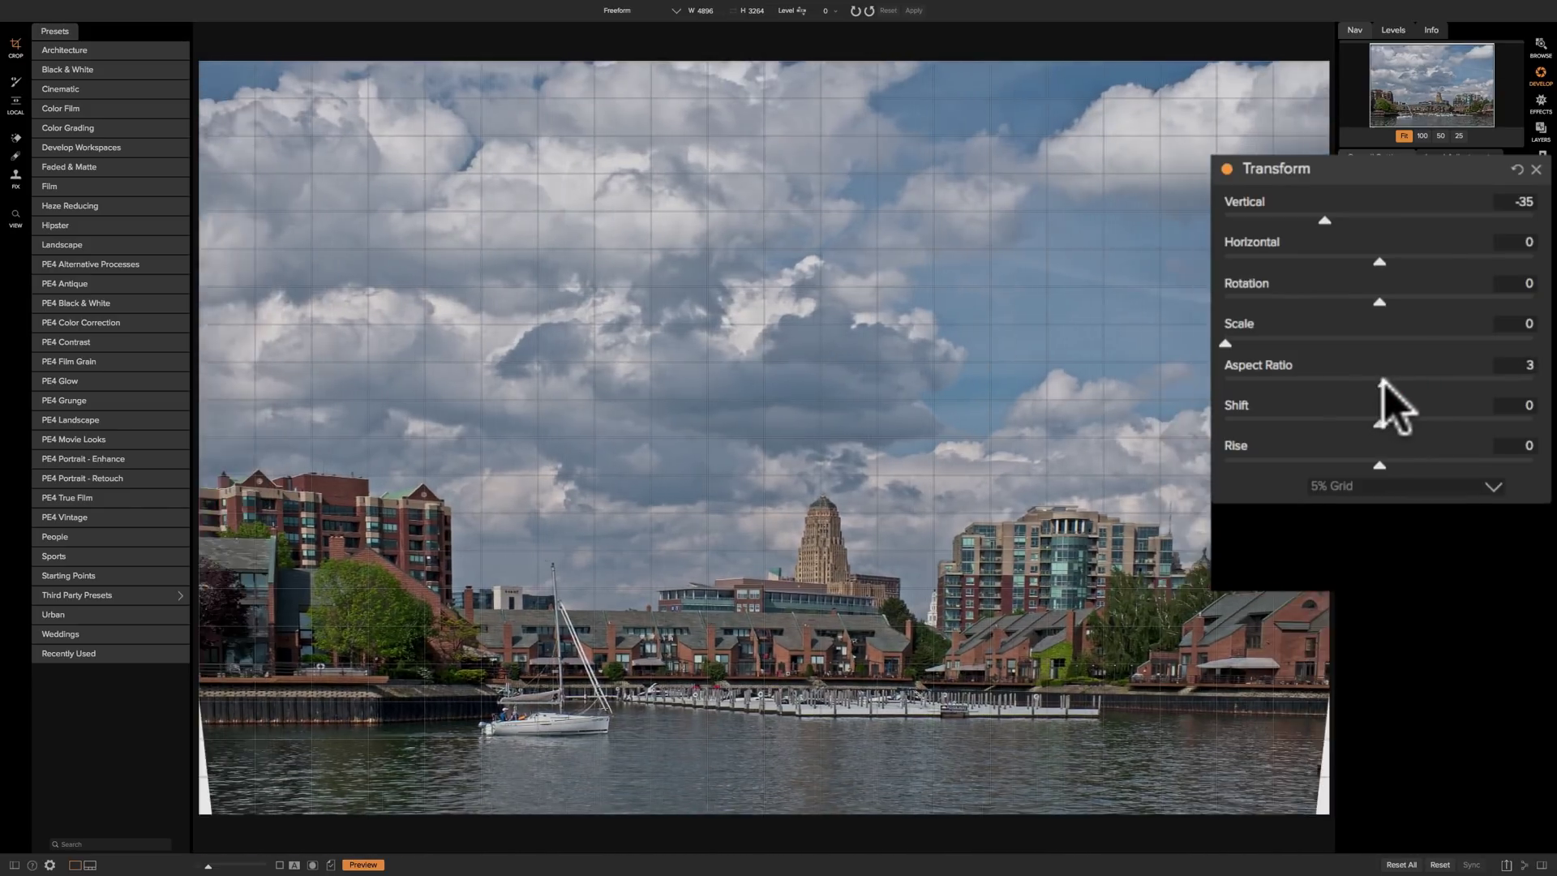
pyautogui.doubleClick(1278, 369)
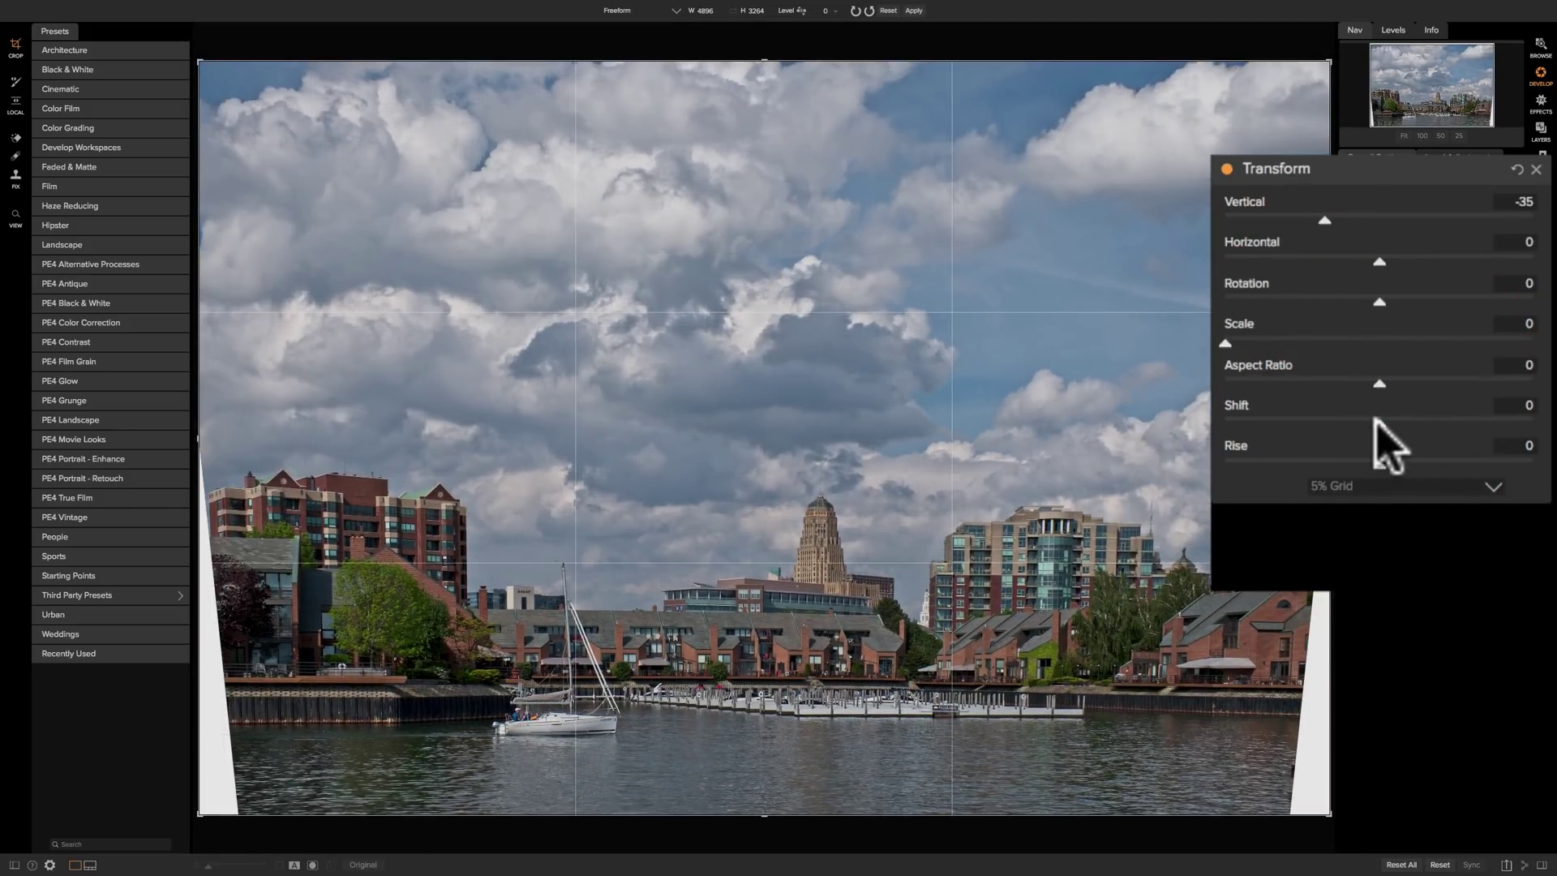
pyautogui.moveTo(1380, 423)
pyautogui.mouseDown()
pyautogui.moveTo(1396, 424)
pyautogui.moveTo(1261, 434)
pyautogui.mouseUp()
pyautogui.doubleClick(1238, 405)
pyautogui.moveTo(1380, 465)
pyautogui.mouseDown()
pyautogui.moveTo(1331, 474)
pyautogui.moveTo(1401, 466)
pyautogui.moveTo(1409, 480)
pyautogui.moveTo(1238, 454)
pyautogui.mouseUp()
pyautogui.doubleClick(1235, 444)
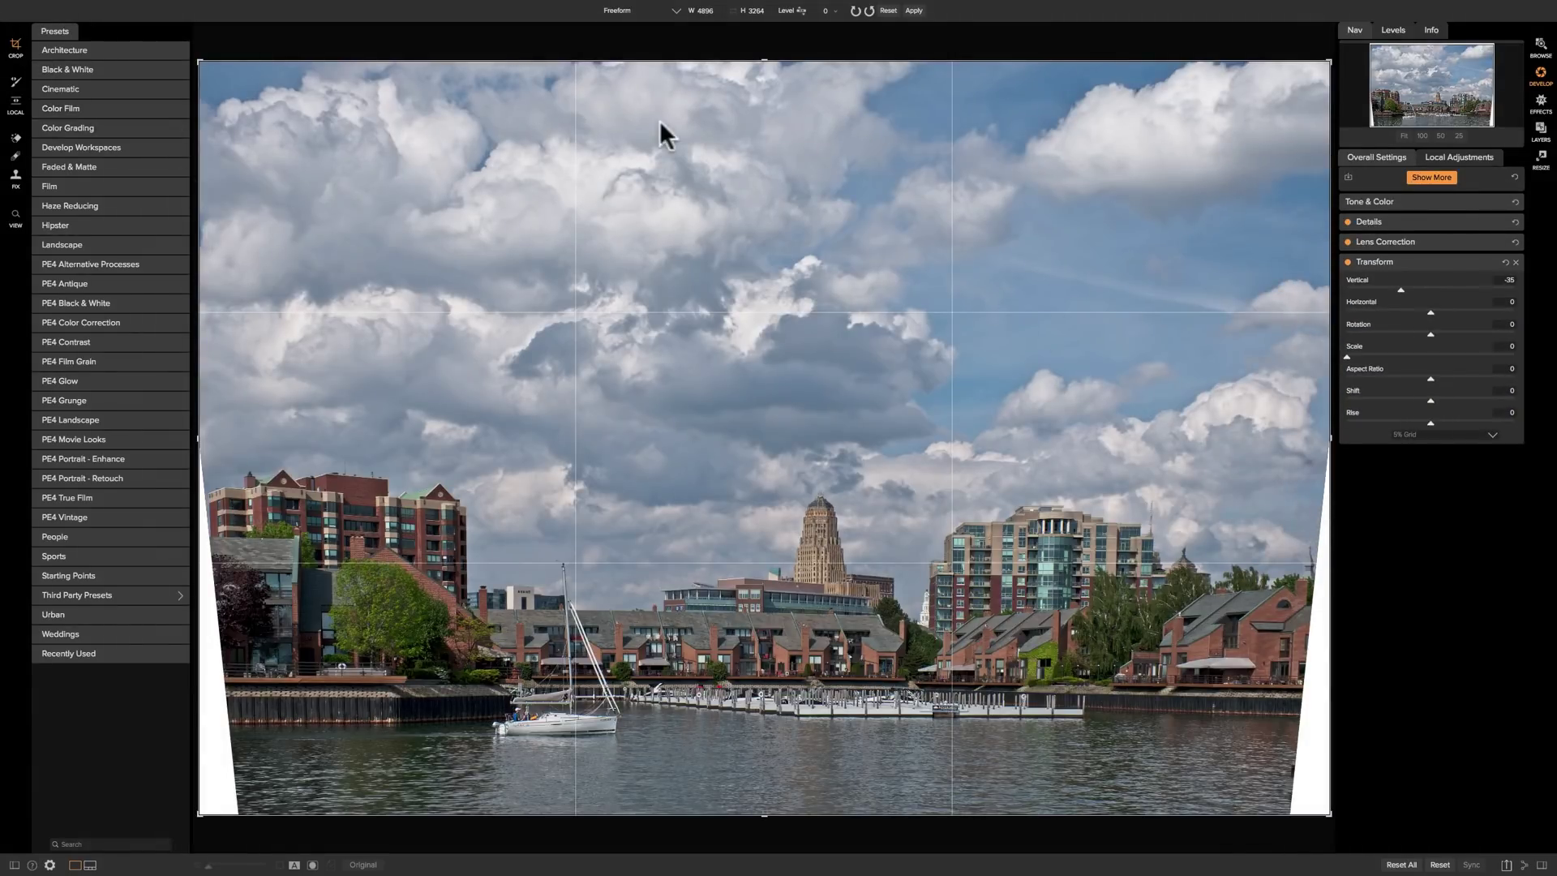
# - Crop to a 2x3 ratio with left and right edges pulled past the white wedges, then apply
pyautogui.click(616, 11)
pyautogui.click(629, 53)
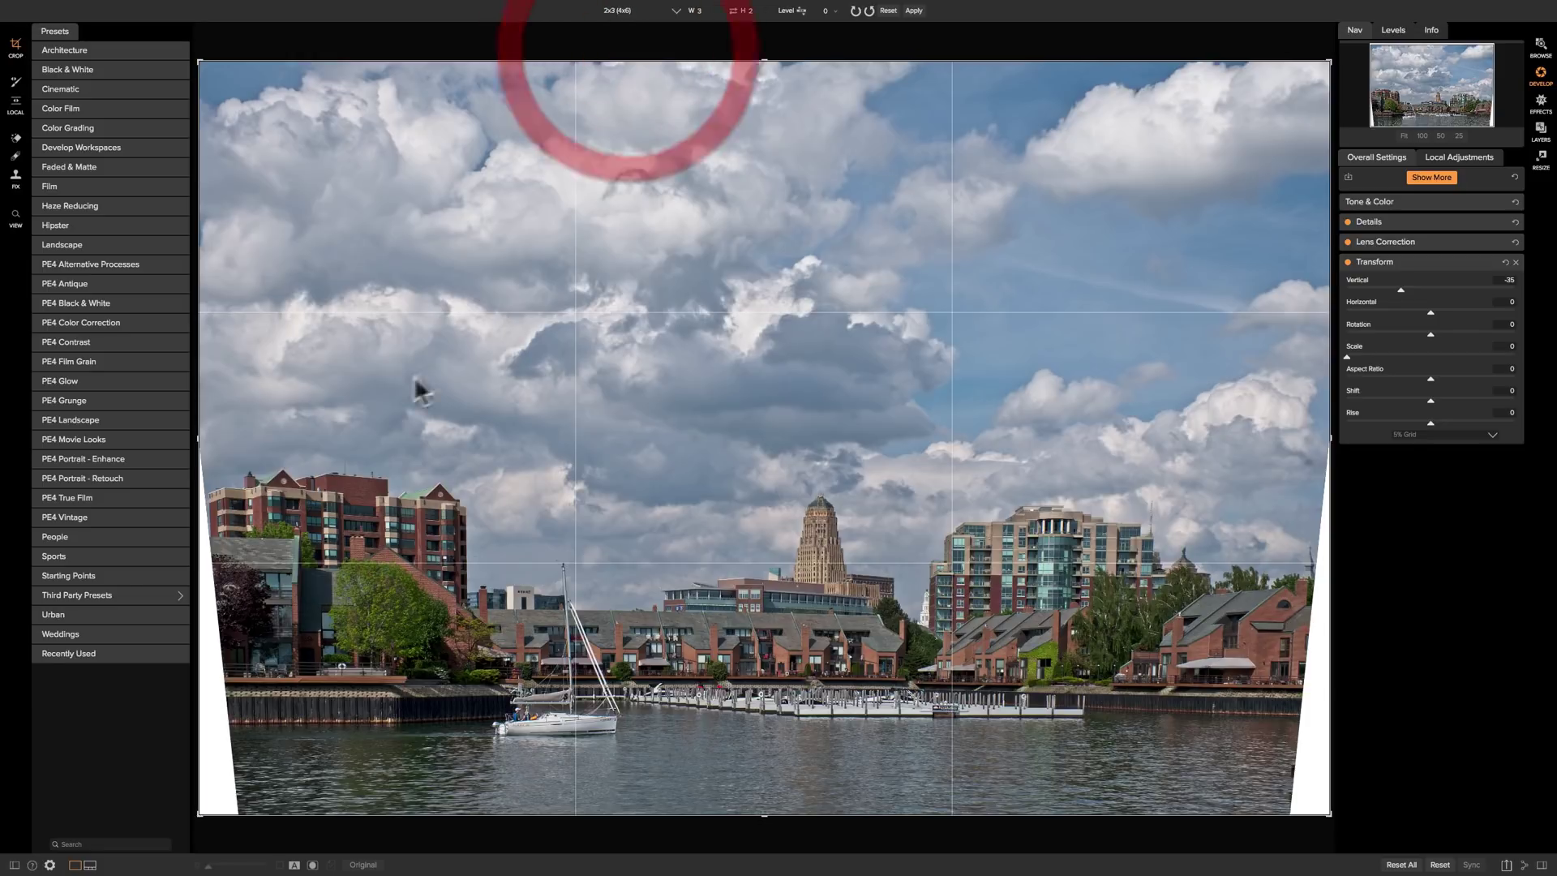
pyautogui.moveTo(203, 448); pyautogui.dragTo(230, 450)
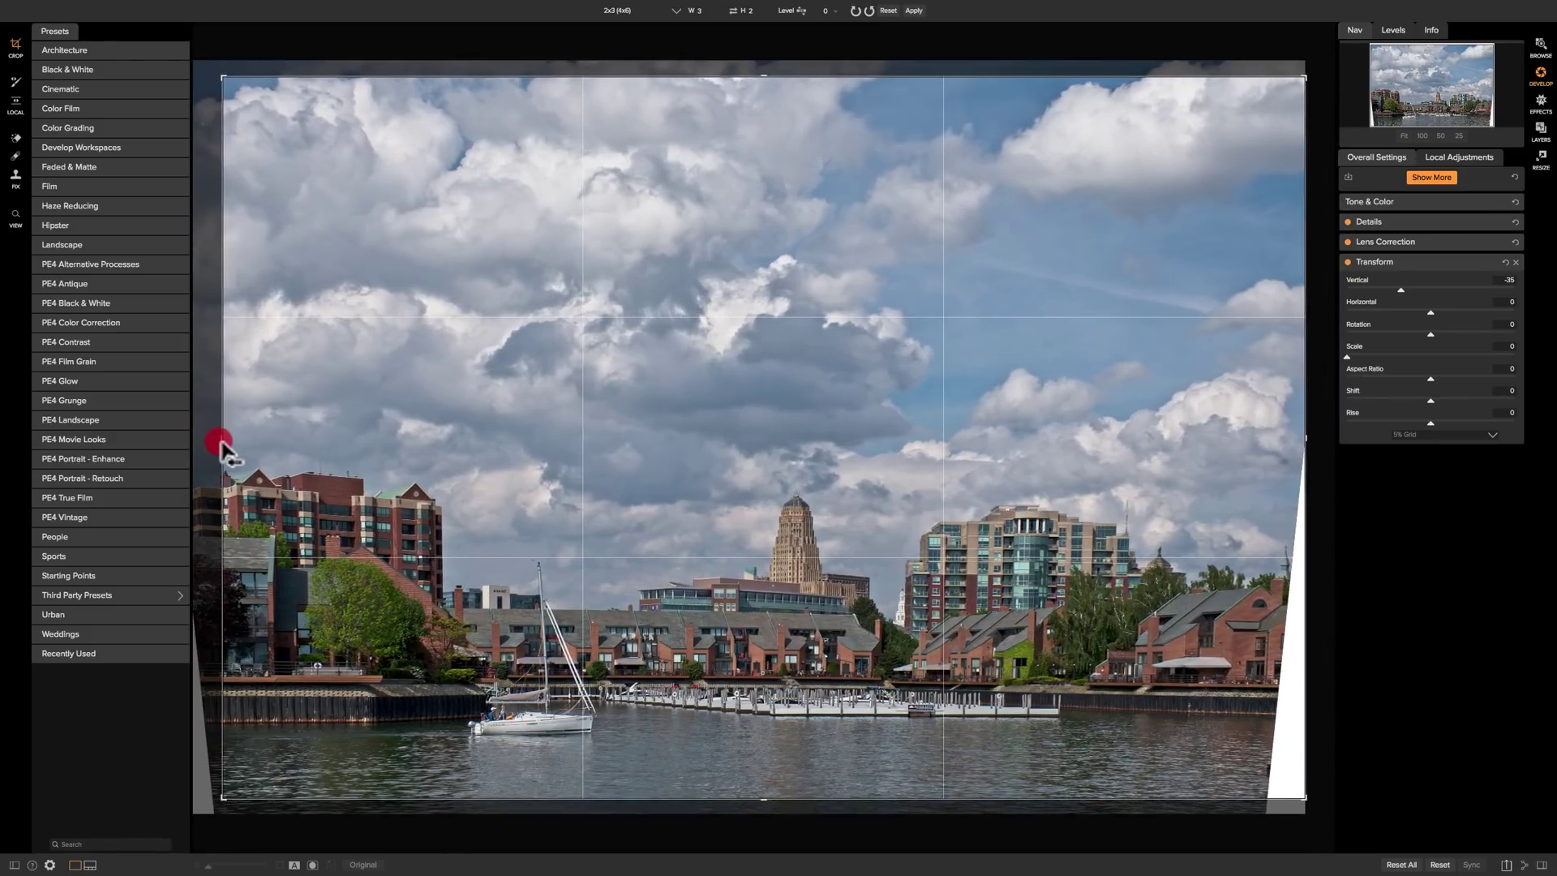
pyautogui.moveTo(229, 450); pyautogui.dragTo(216, 445)
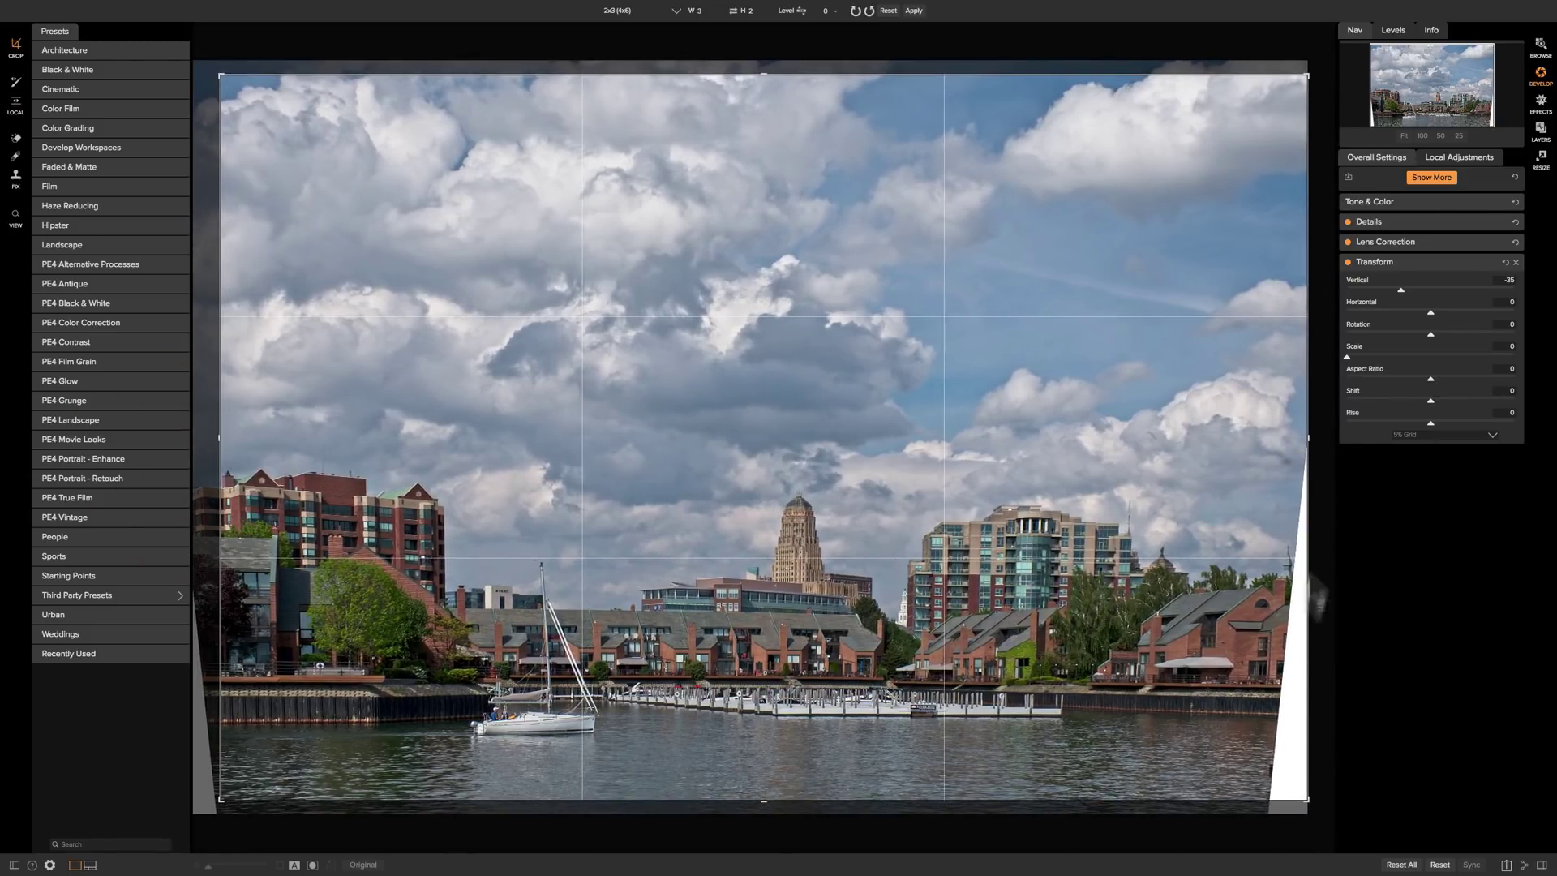
pyautogui.click(1305, 440)
pyautogui.moveTo(1307, 442); pyautogui.dragTo(1290, 443)
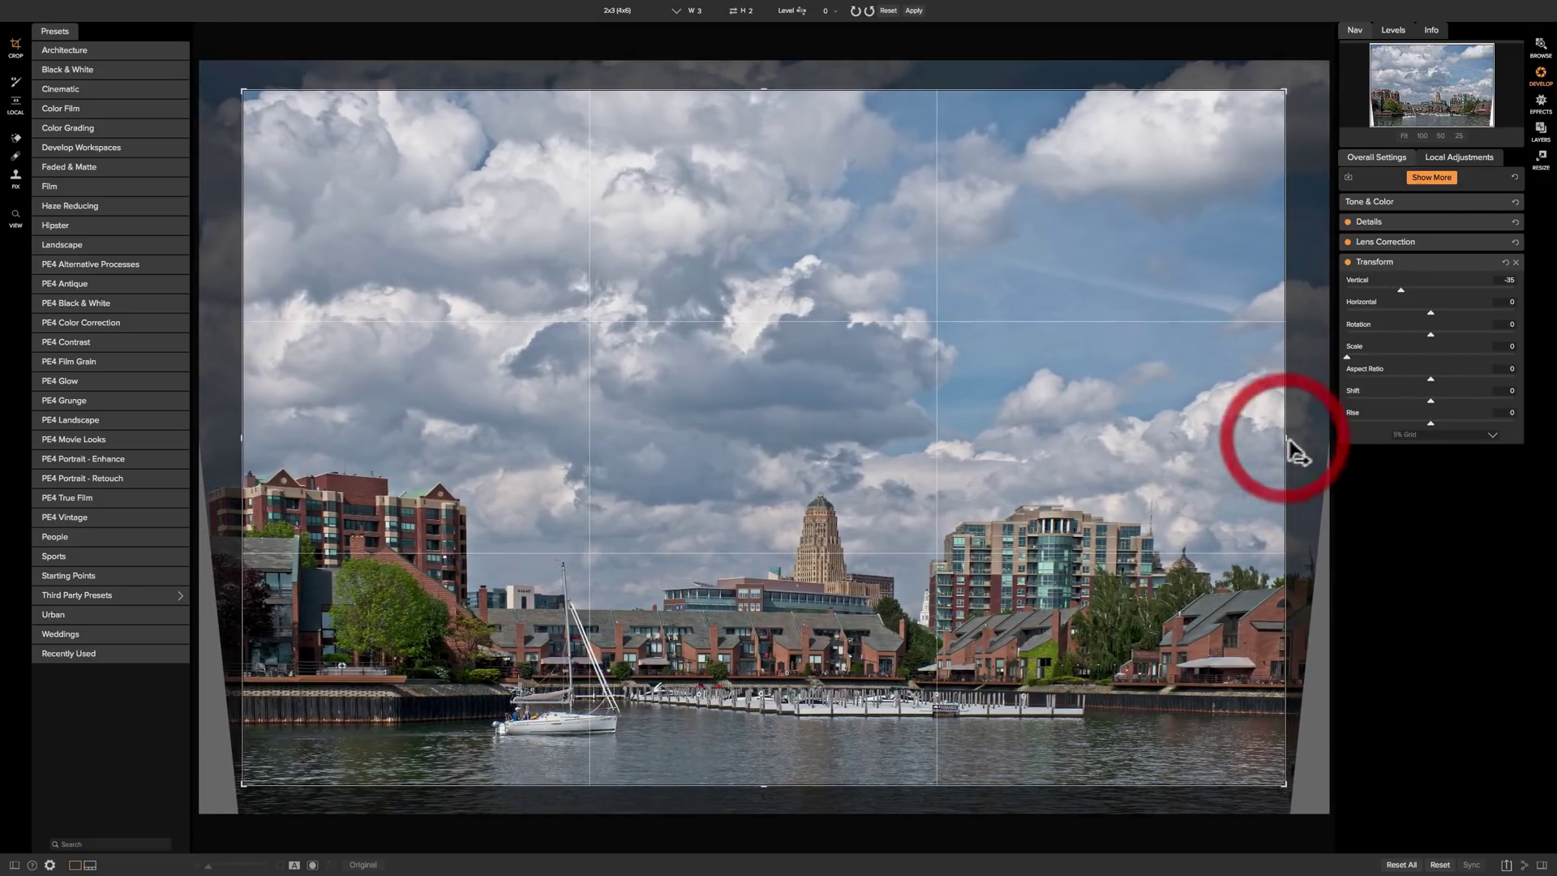
pyautogui.click(914, 11)
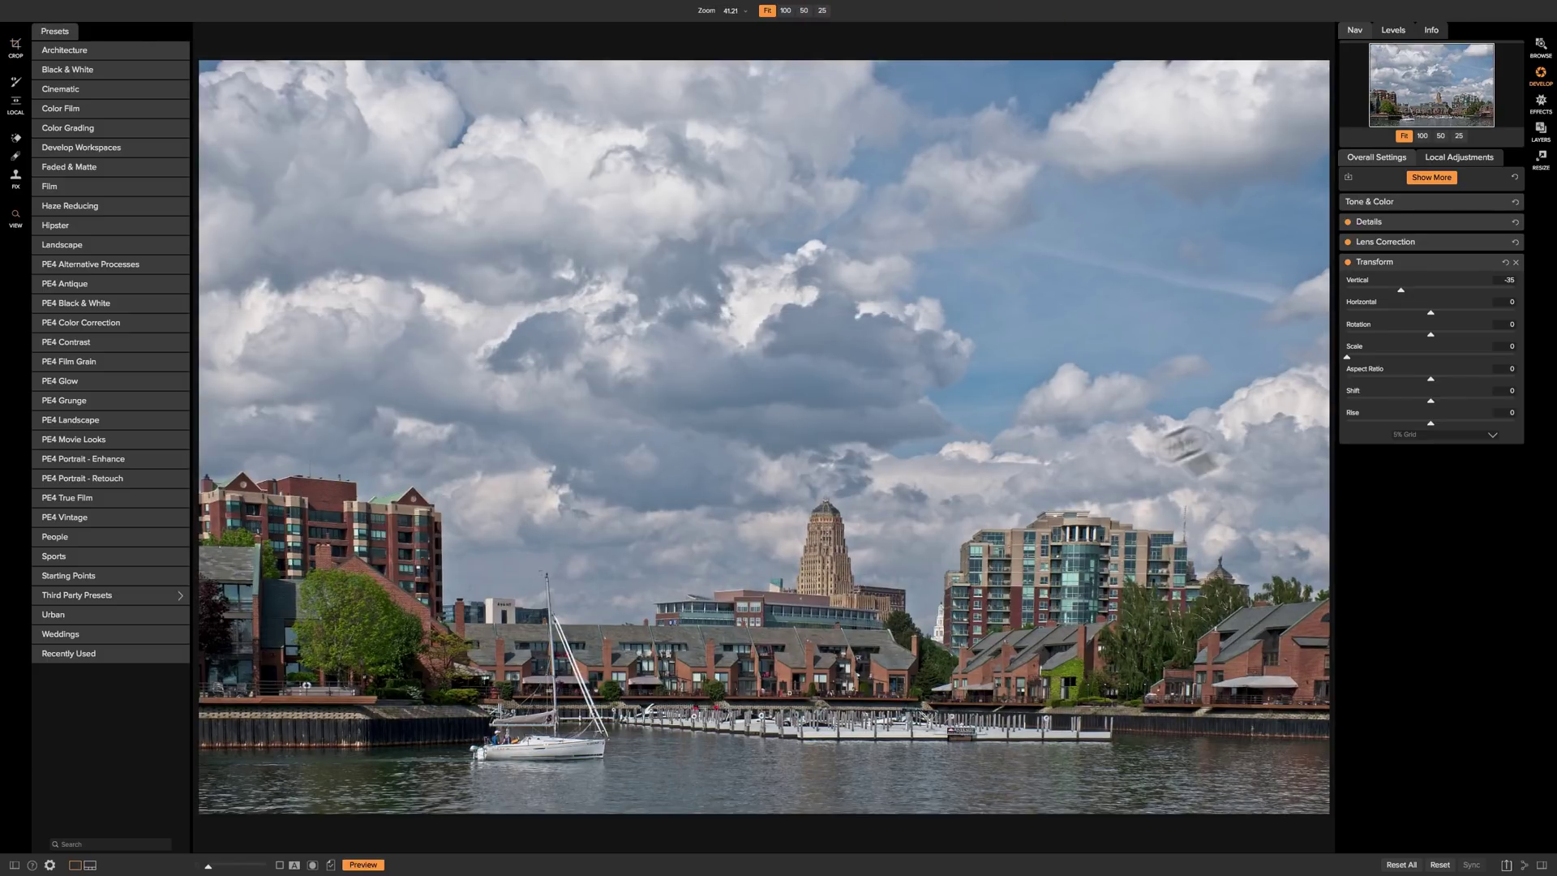
pyautogui.moveTo(1423, 261)
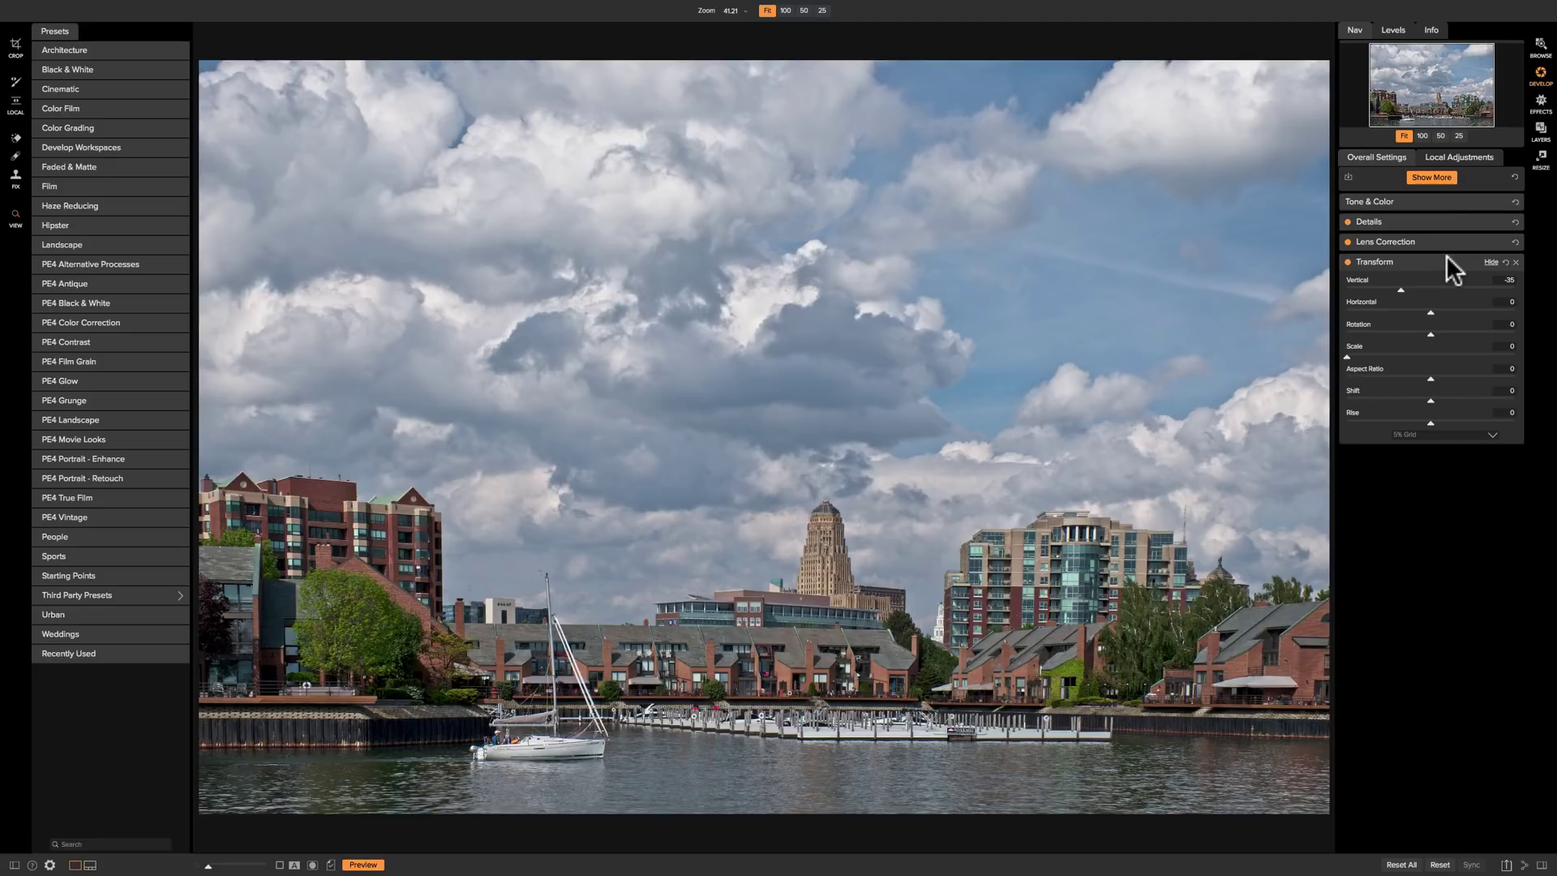
# - Hide the Transform pane and switch from Develop to the Effects module
pyautogui.click(1446, 255)
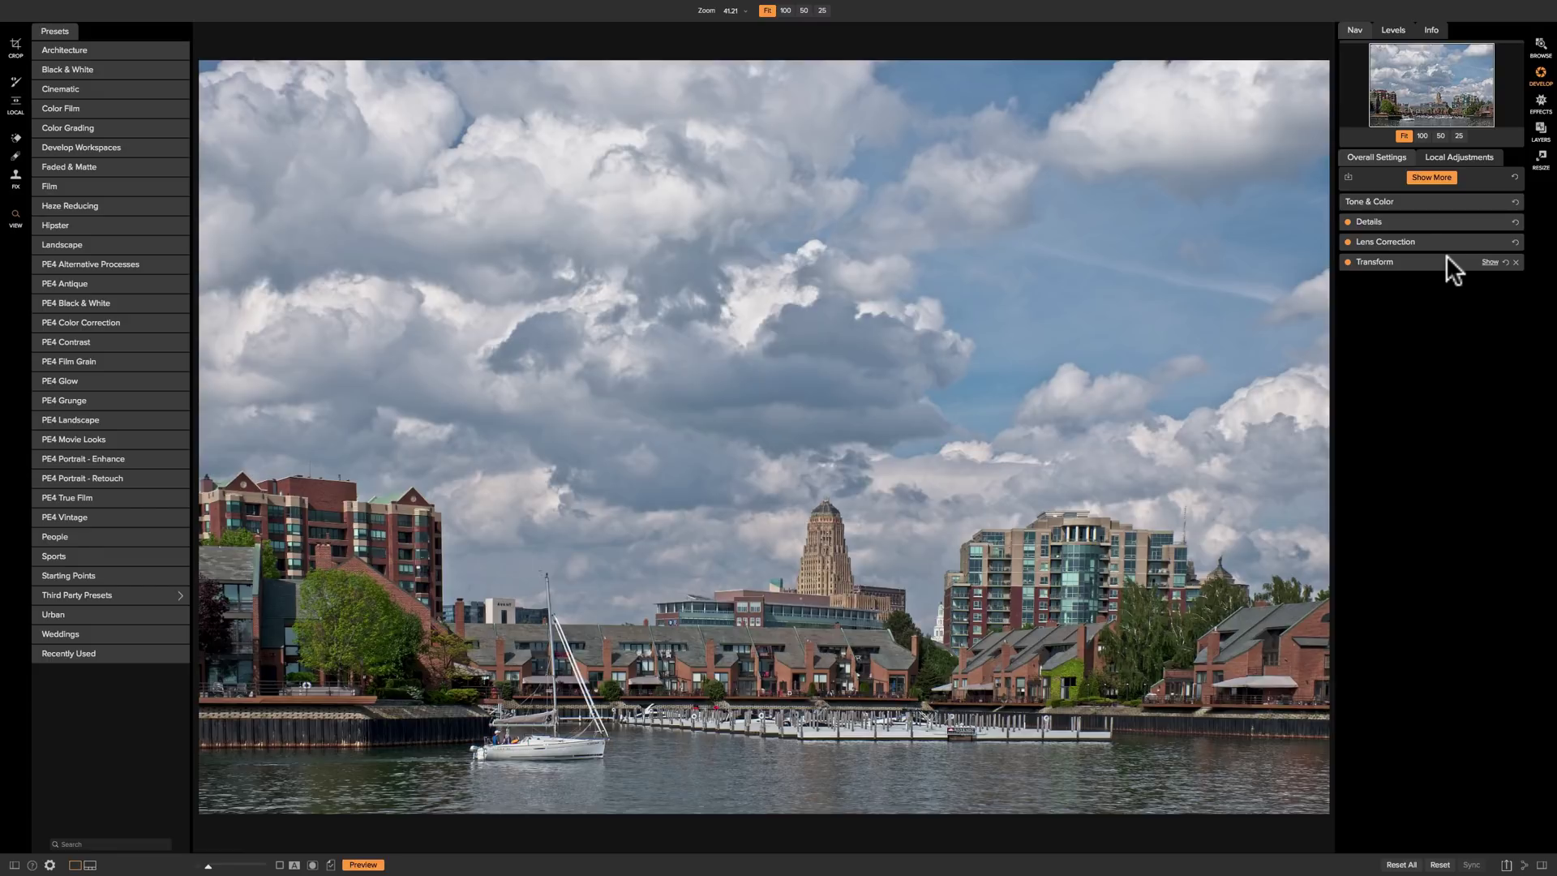
pyautogui.click(1540, 101)
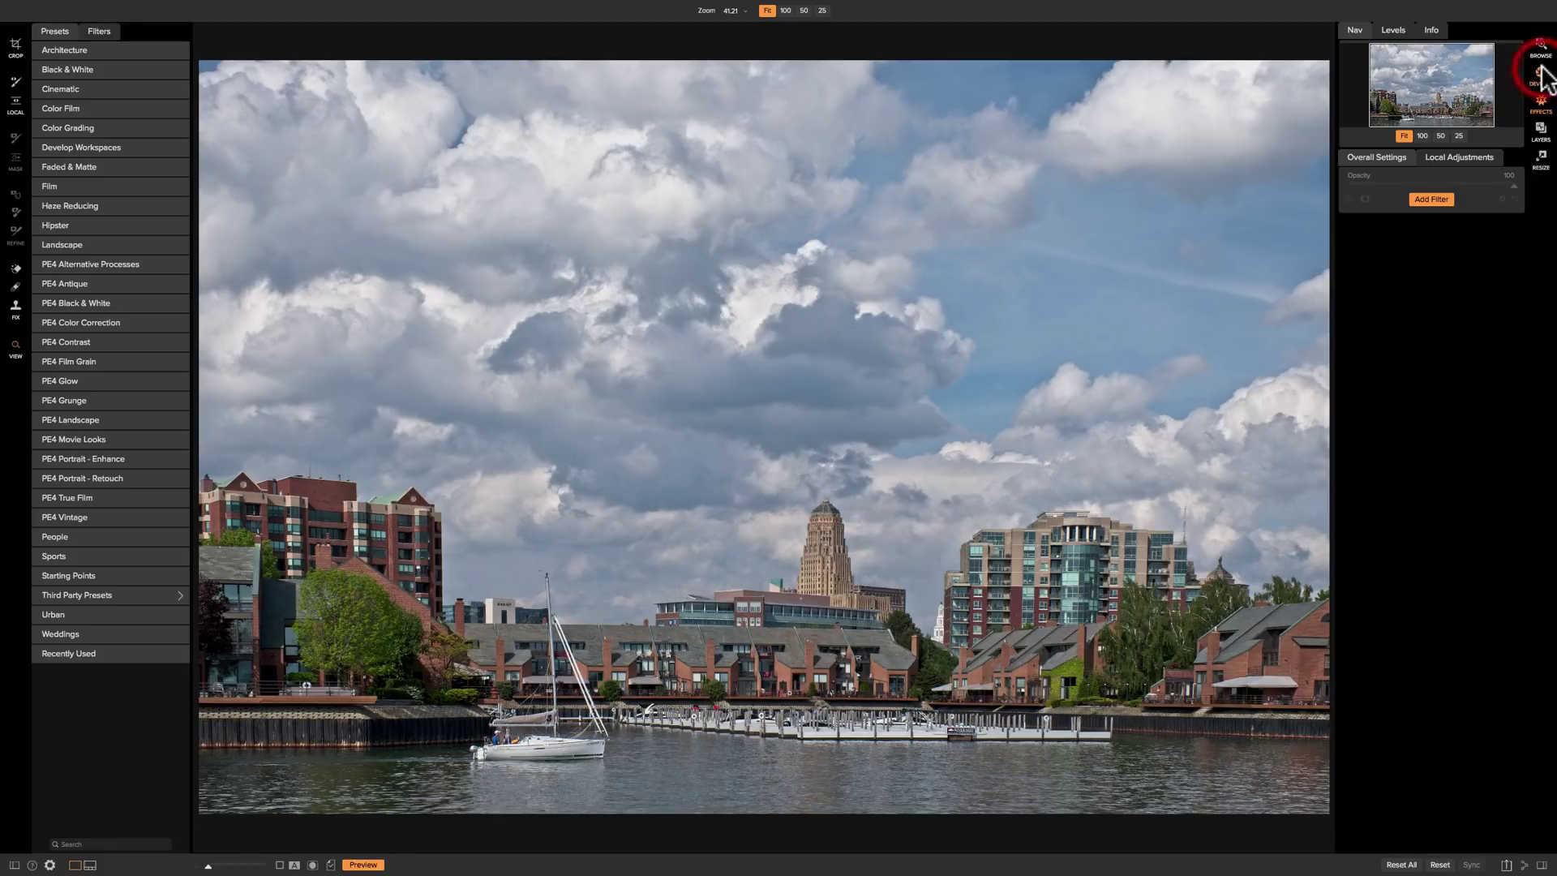
pyautogui.click(1541, 73)
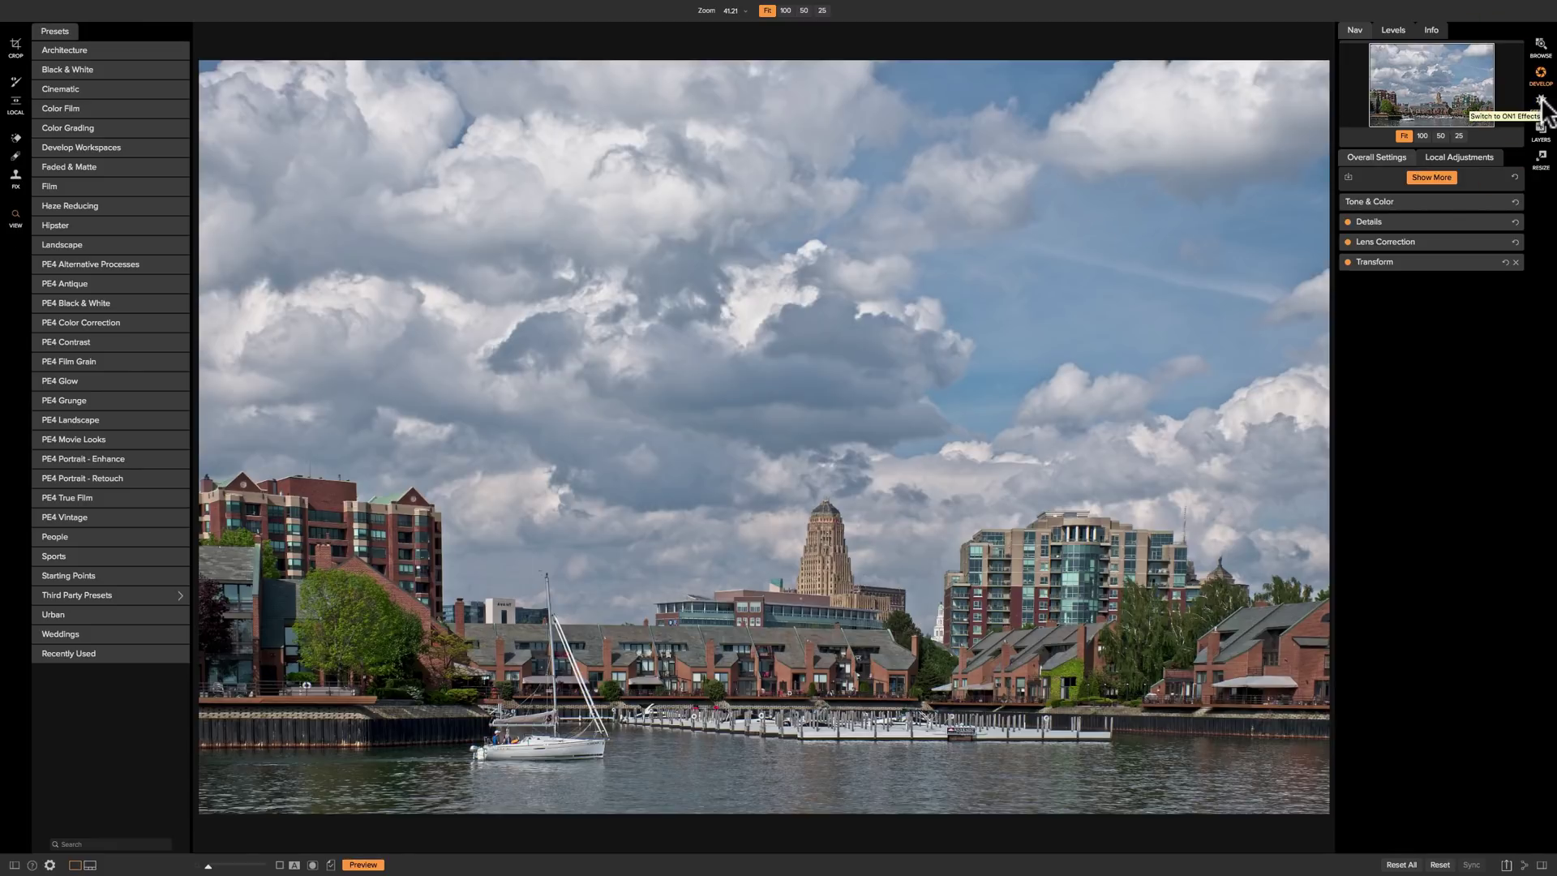
pyautogui.click(1542, 101)
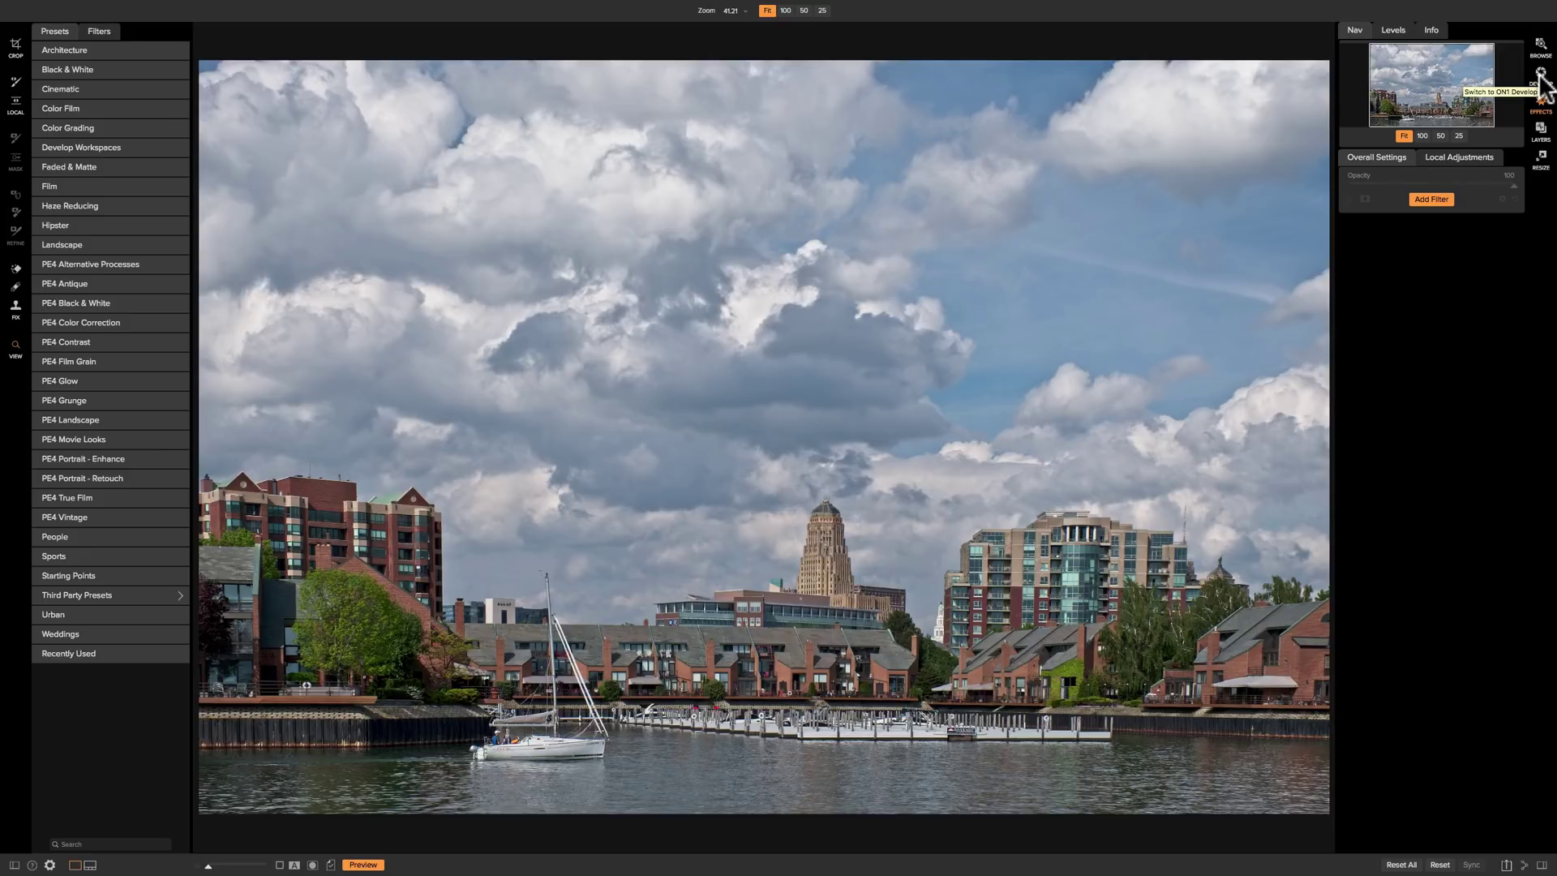
pyautogui.click(1541, 79)
pyautogui.click(1541, 101)
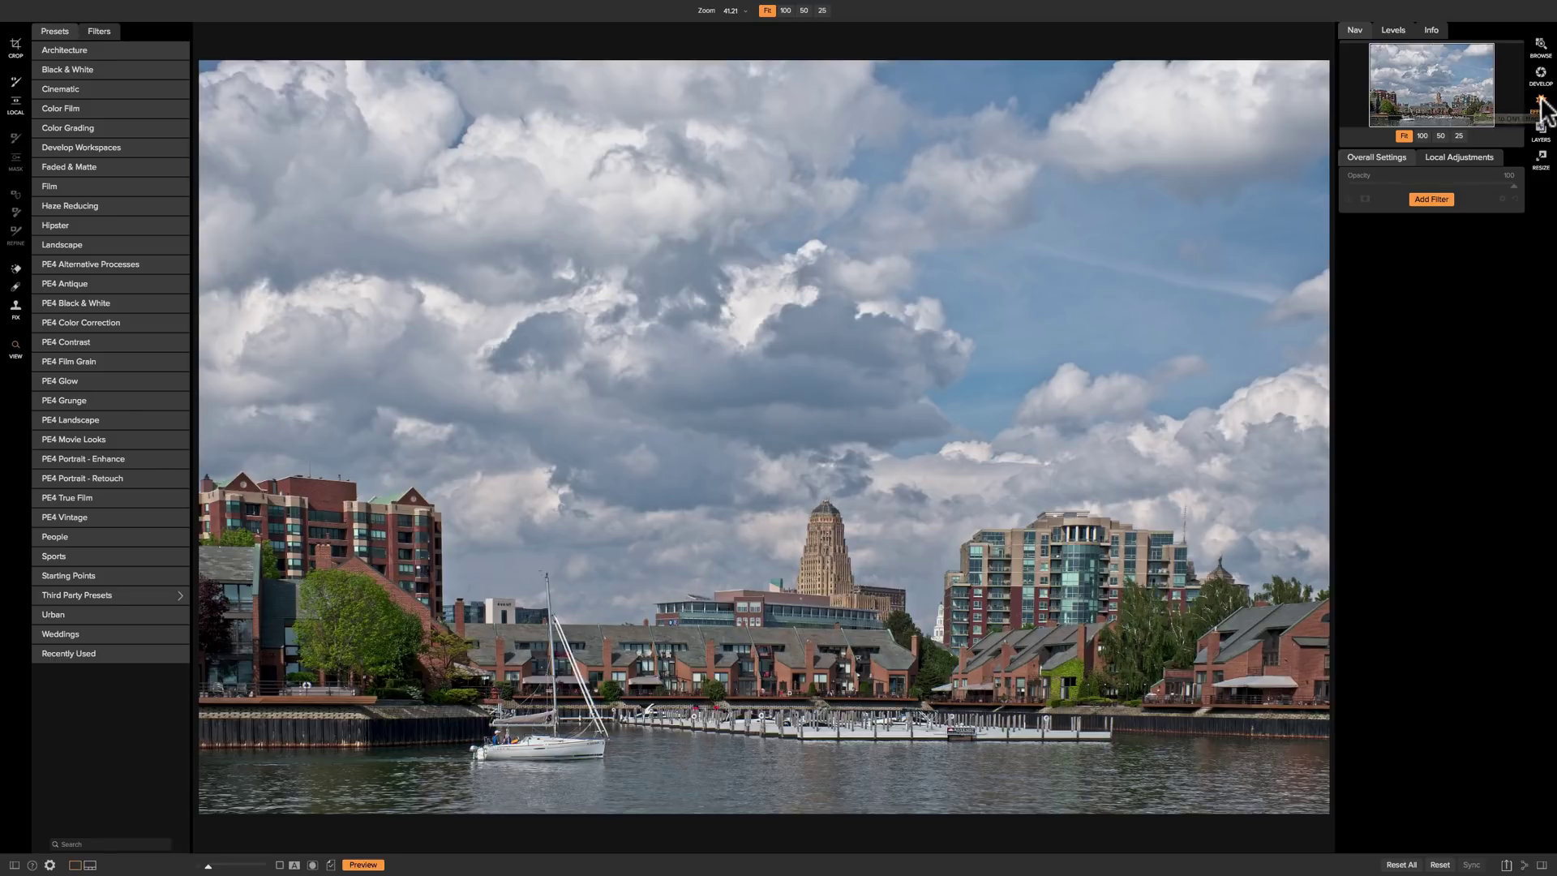
# - Add a LUTs filter layer through Add Filter in Effects
pyautogui.click(1424, 198)
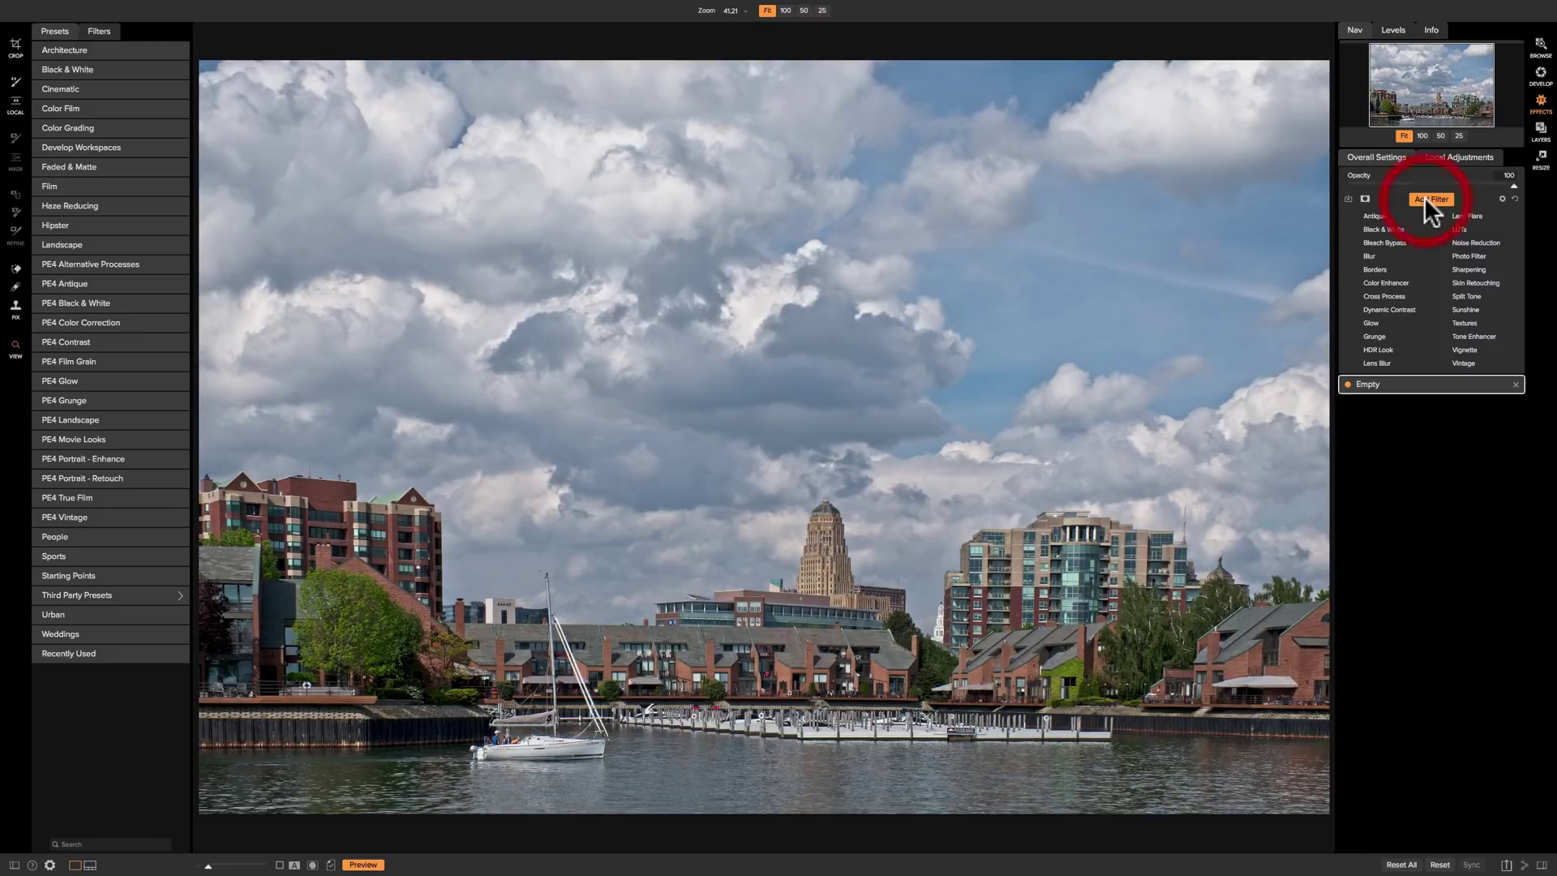
pyautogui.click(1457, 229)
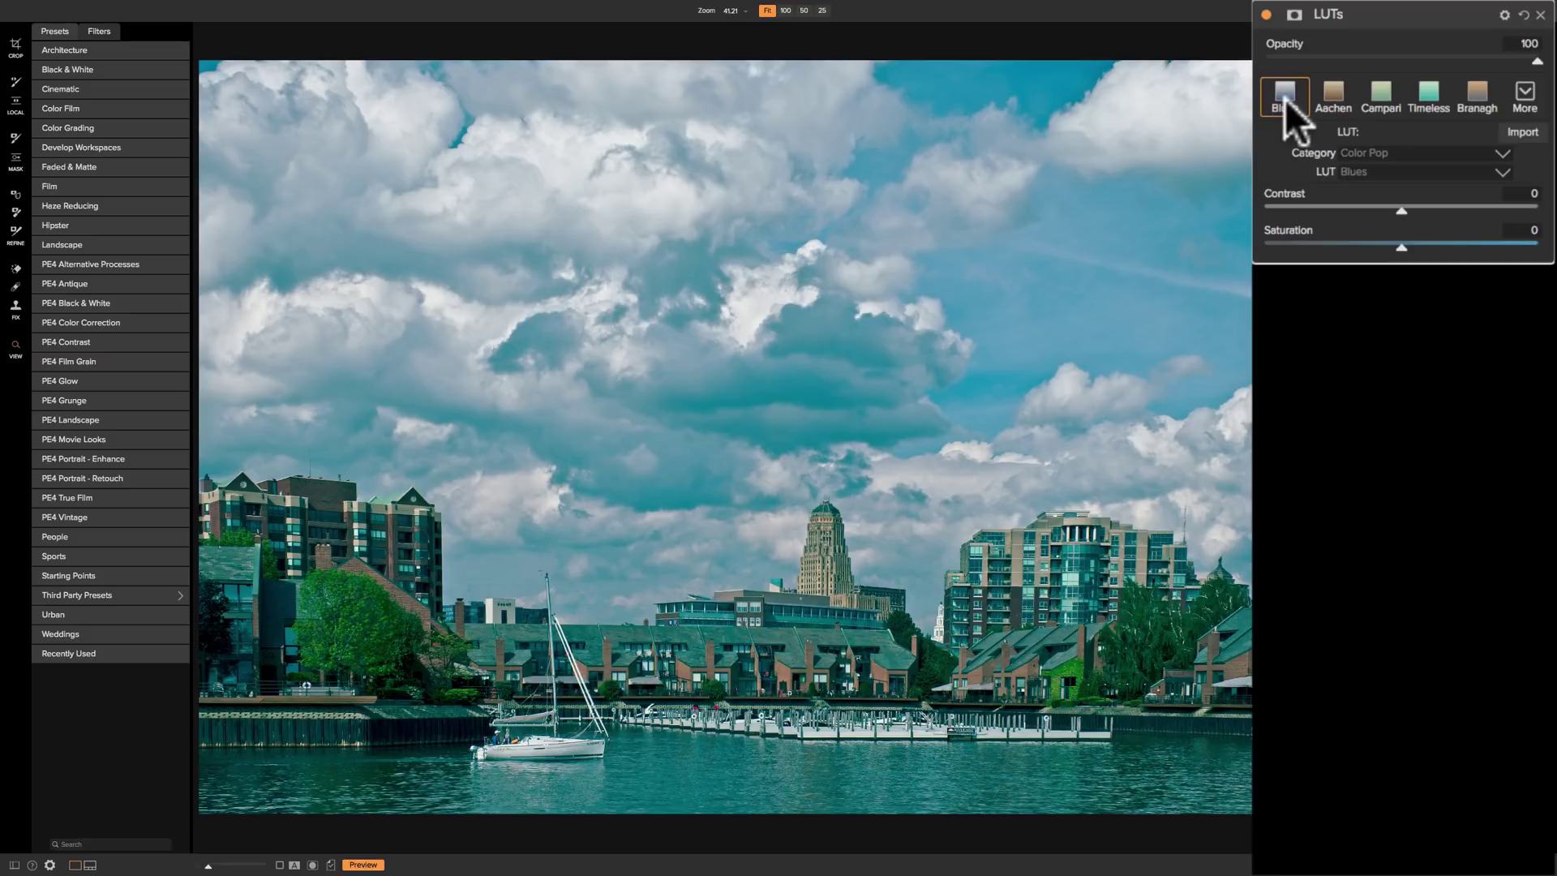
# - Try the Aachen, Campari and Timeless LUTs, then settle on Branagh
pyautogui.click(1331, 94)
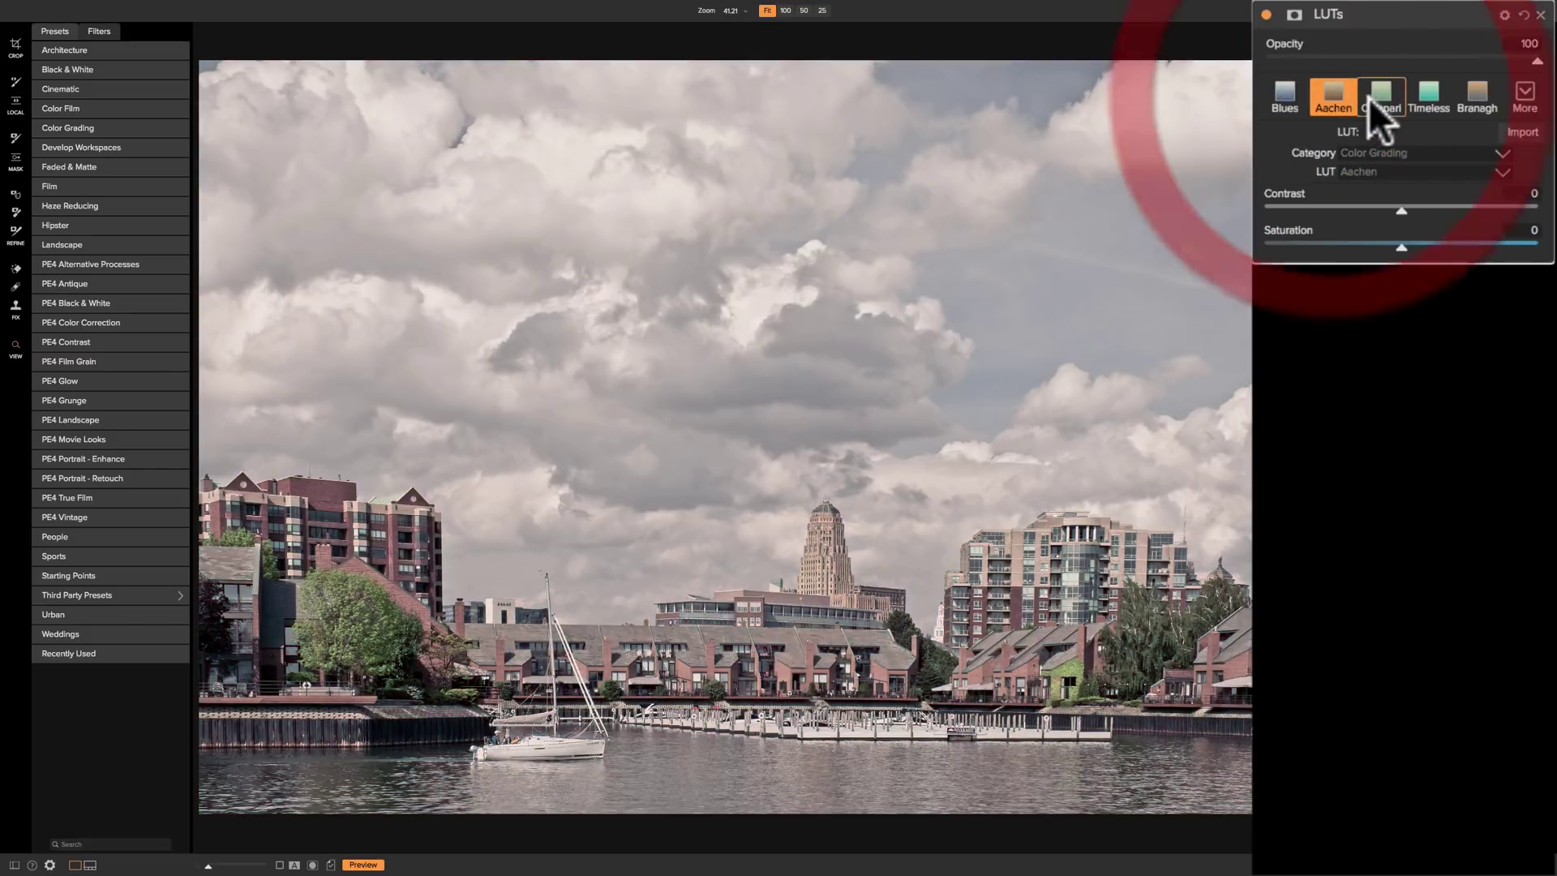
pyautogui.click(1378, 90)
pyautogui.click(1427, 94)
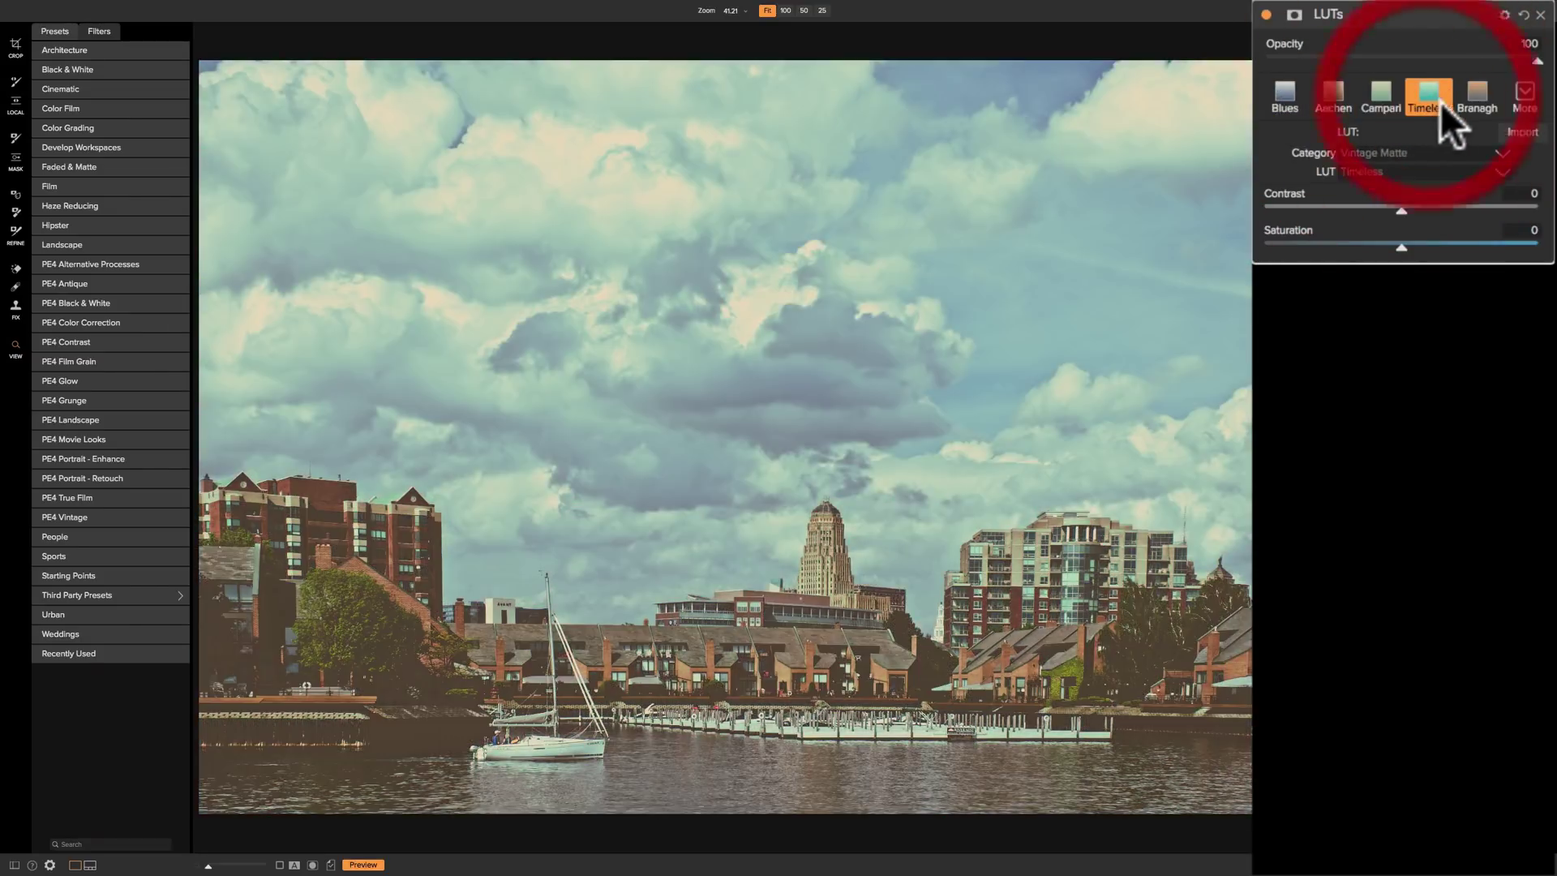
pyautogui.click(1472, 90)
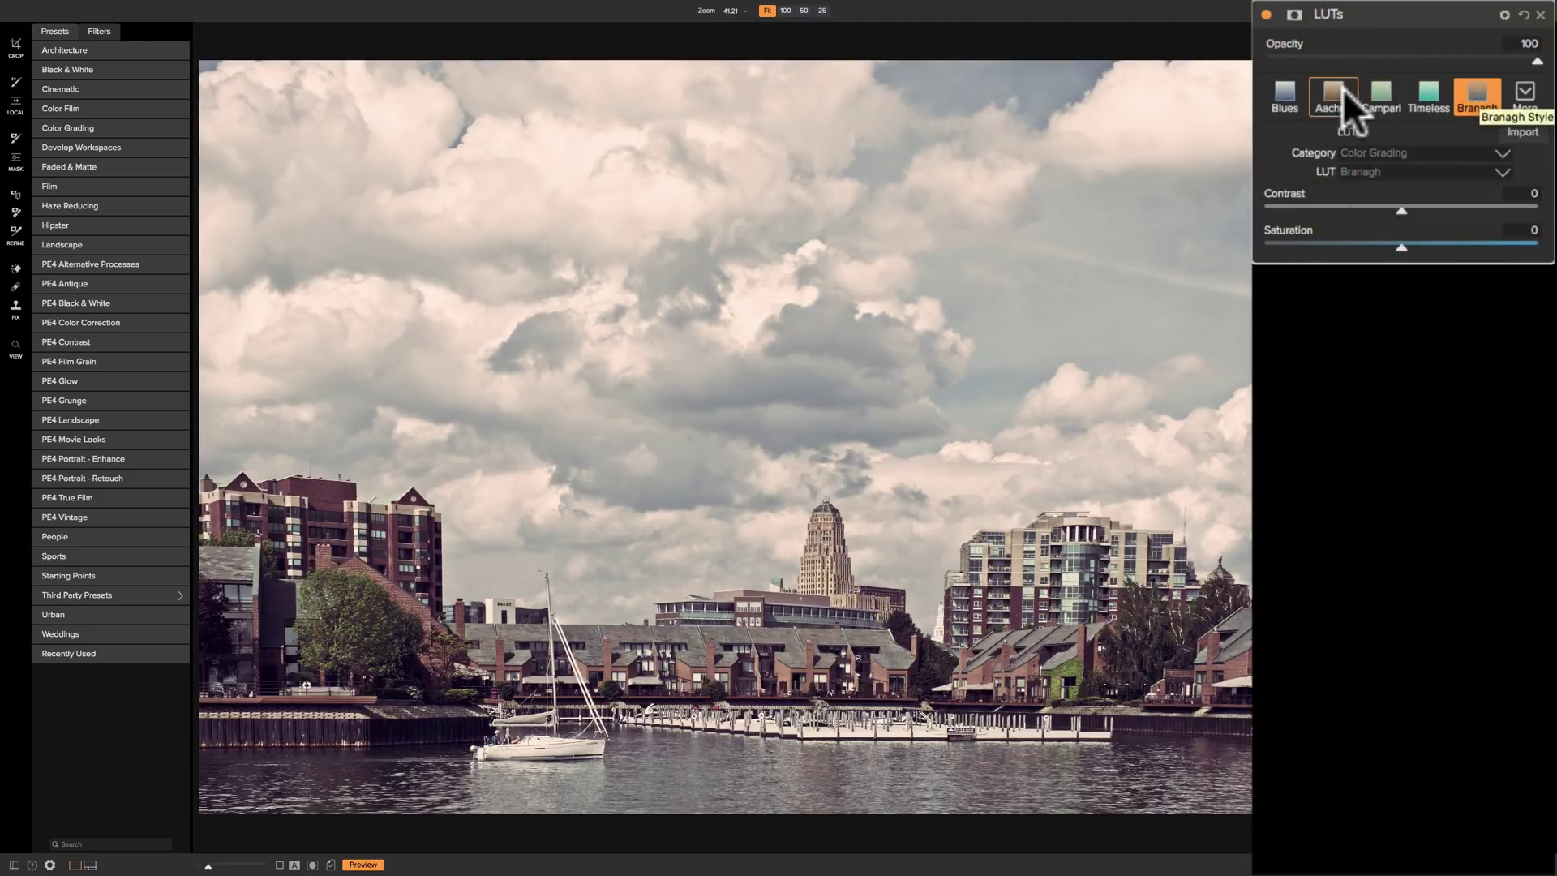
pyautogui.click(1524, 93)
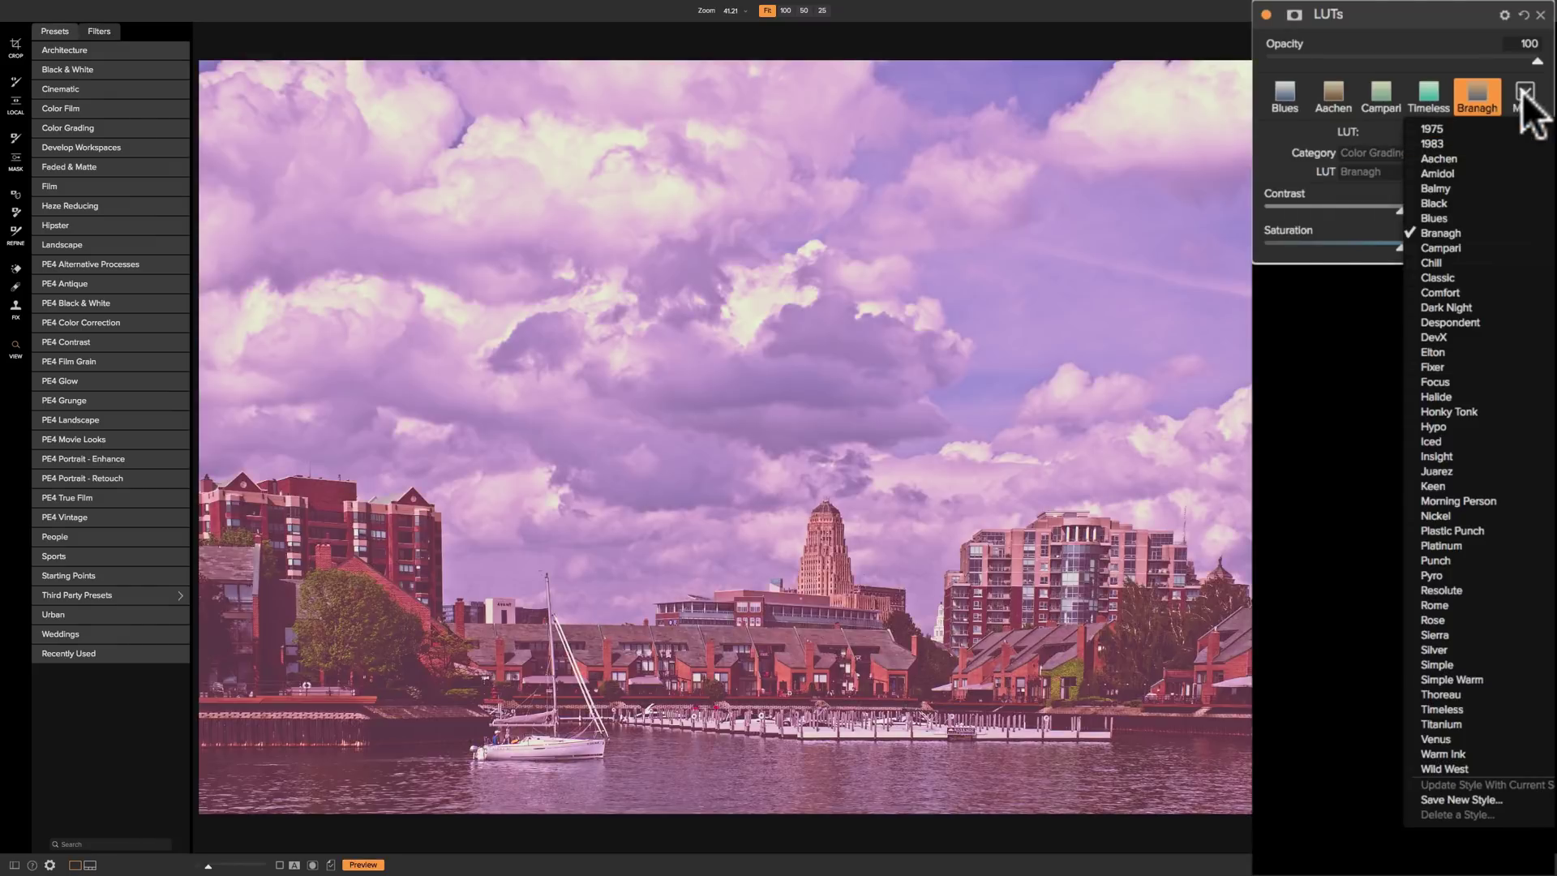
pyautogui.click(1523, 93)
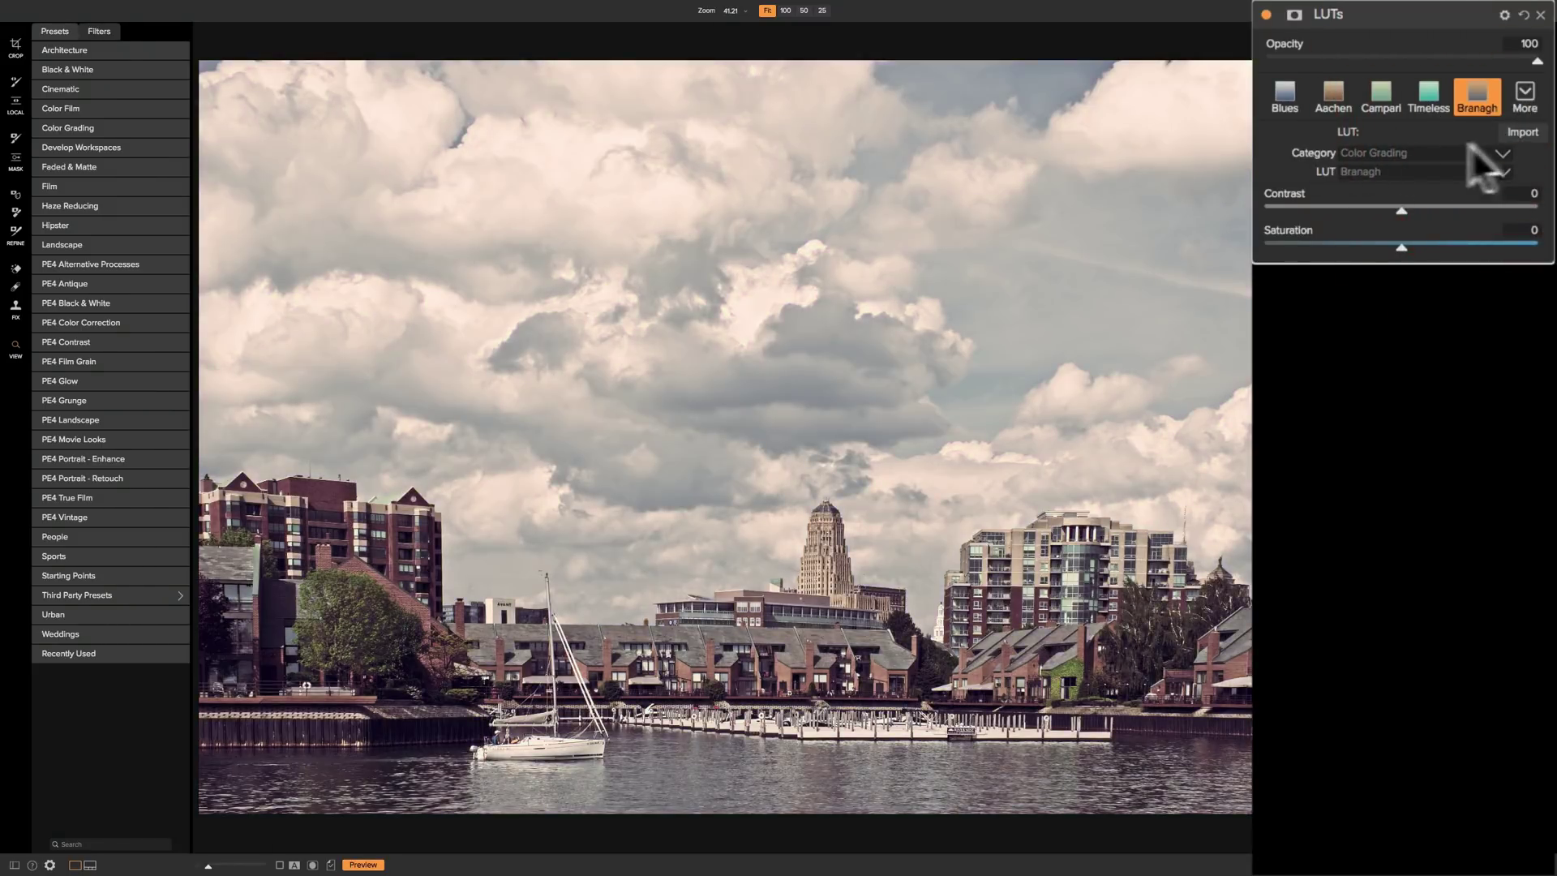
pyautogui.click(1502, 149)
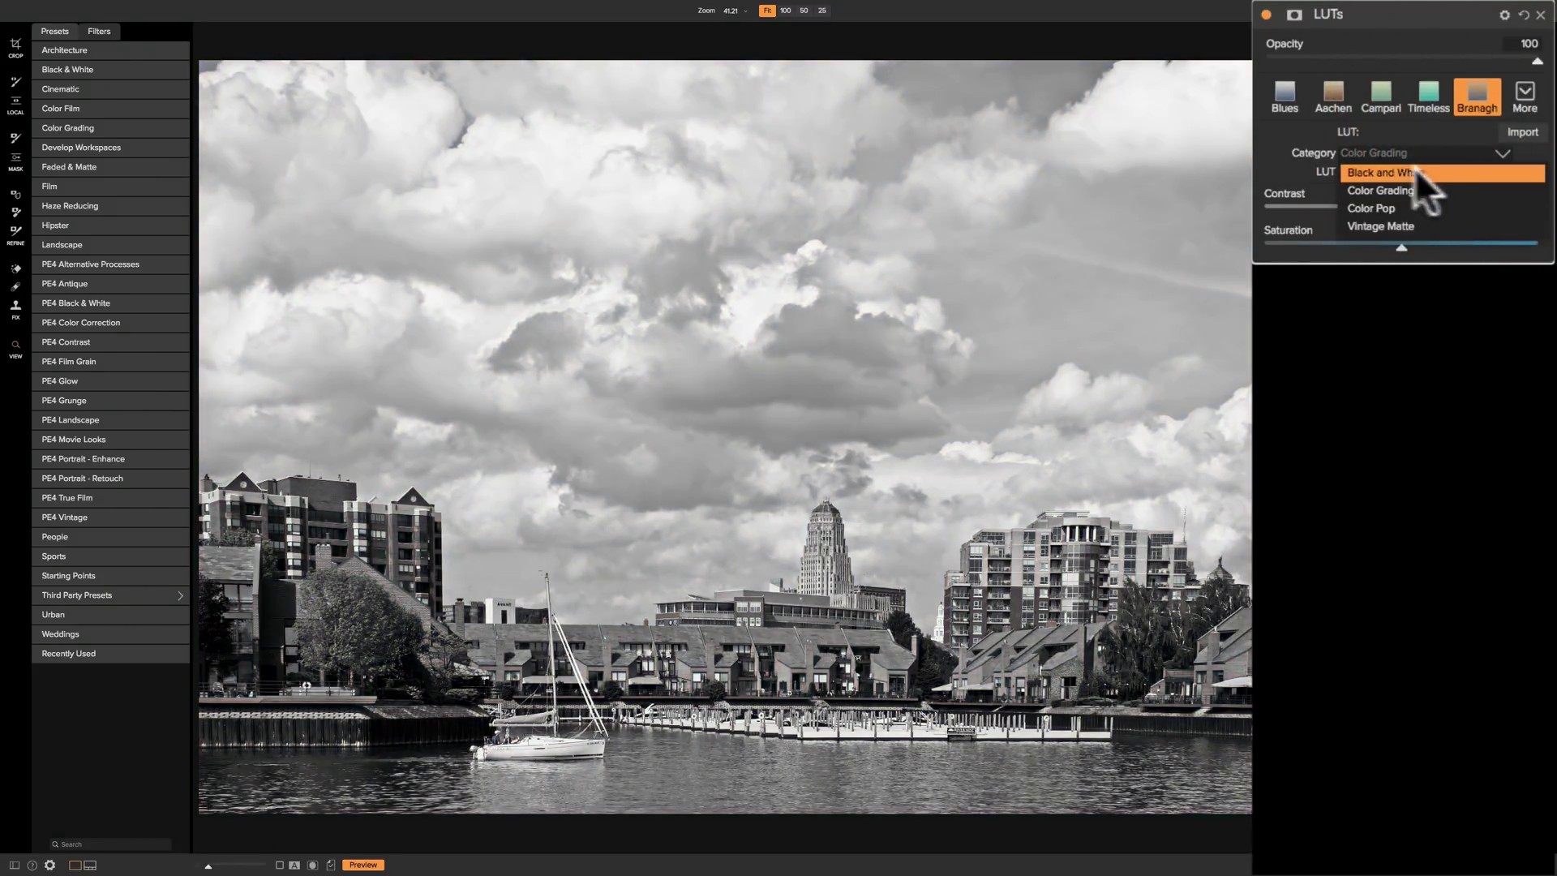
# - Browse the Black and White, Color Grading, then Color Pop LUT categories and their LUT lists
pyautogui.click(1387, 171)
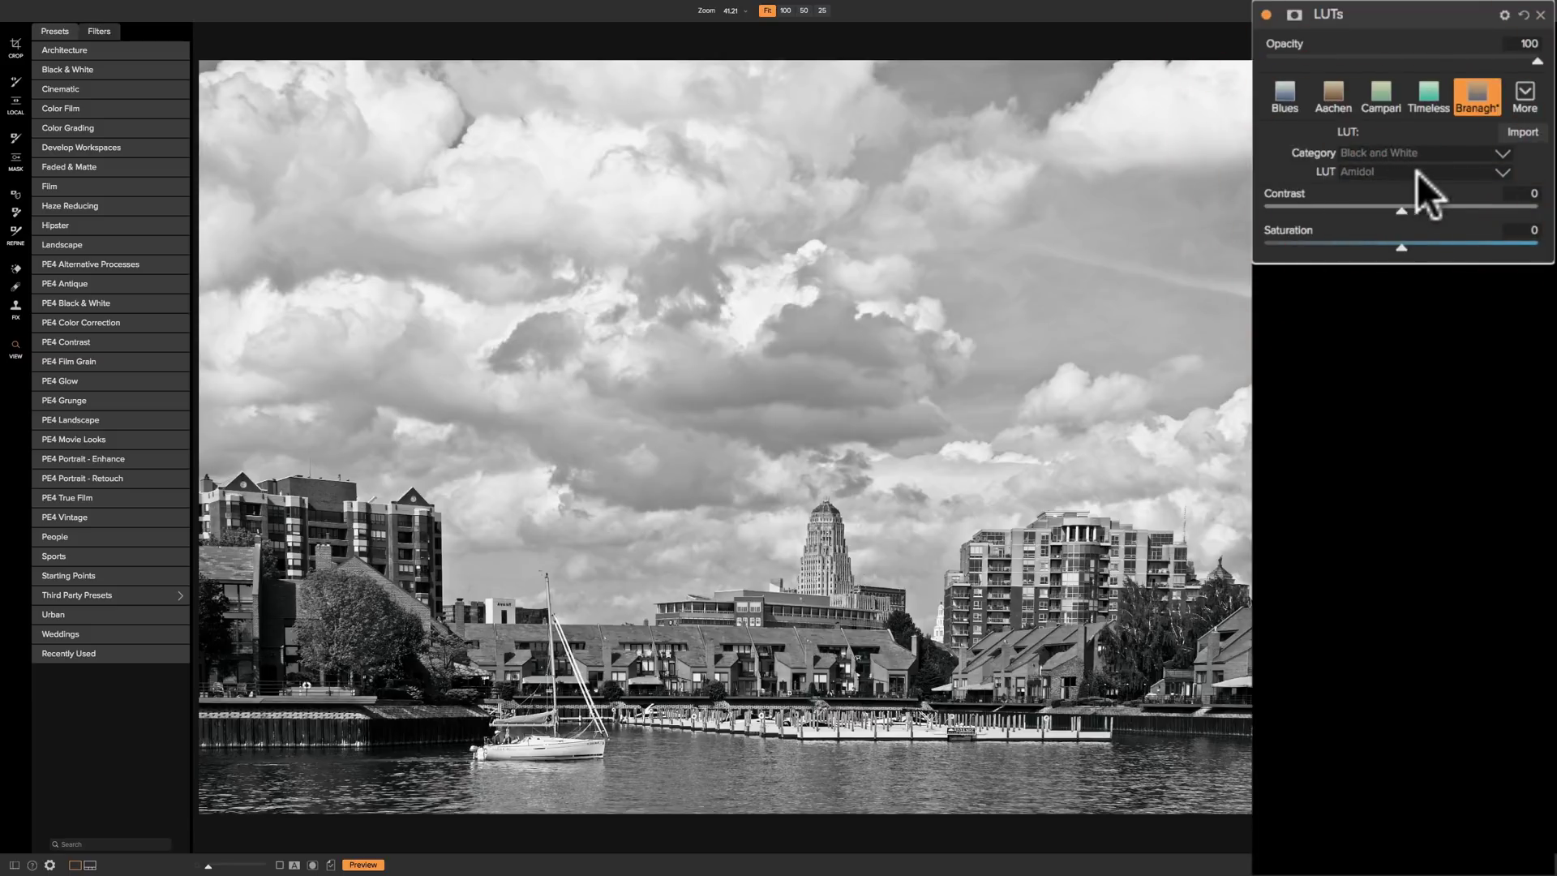
pyautogui.click(1405, 172)
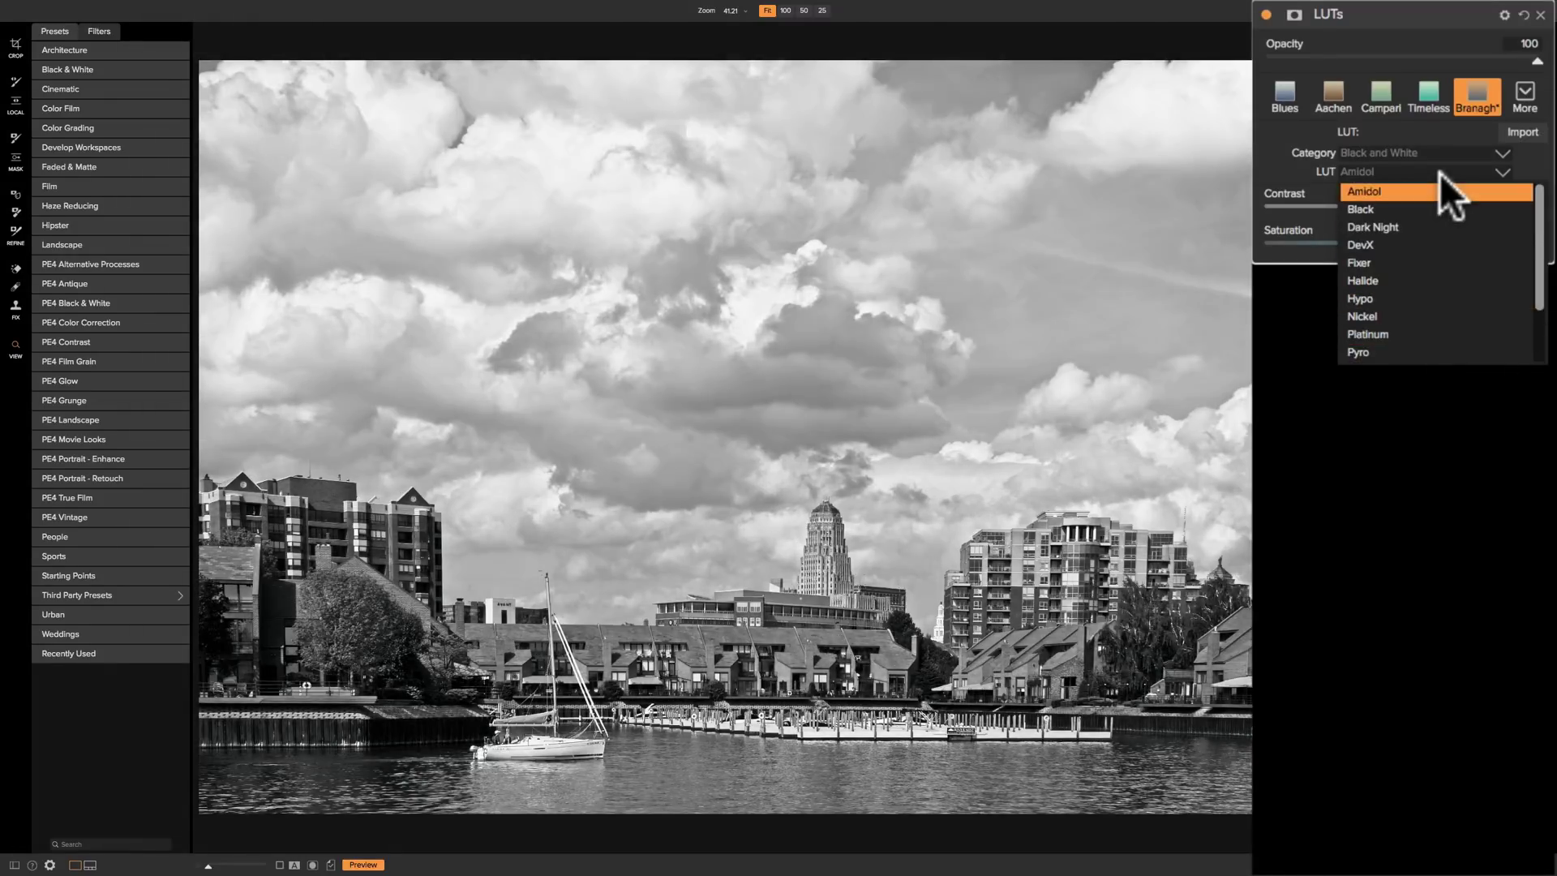
pyautogui.click(1435, 167)
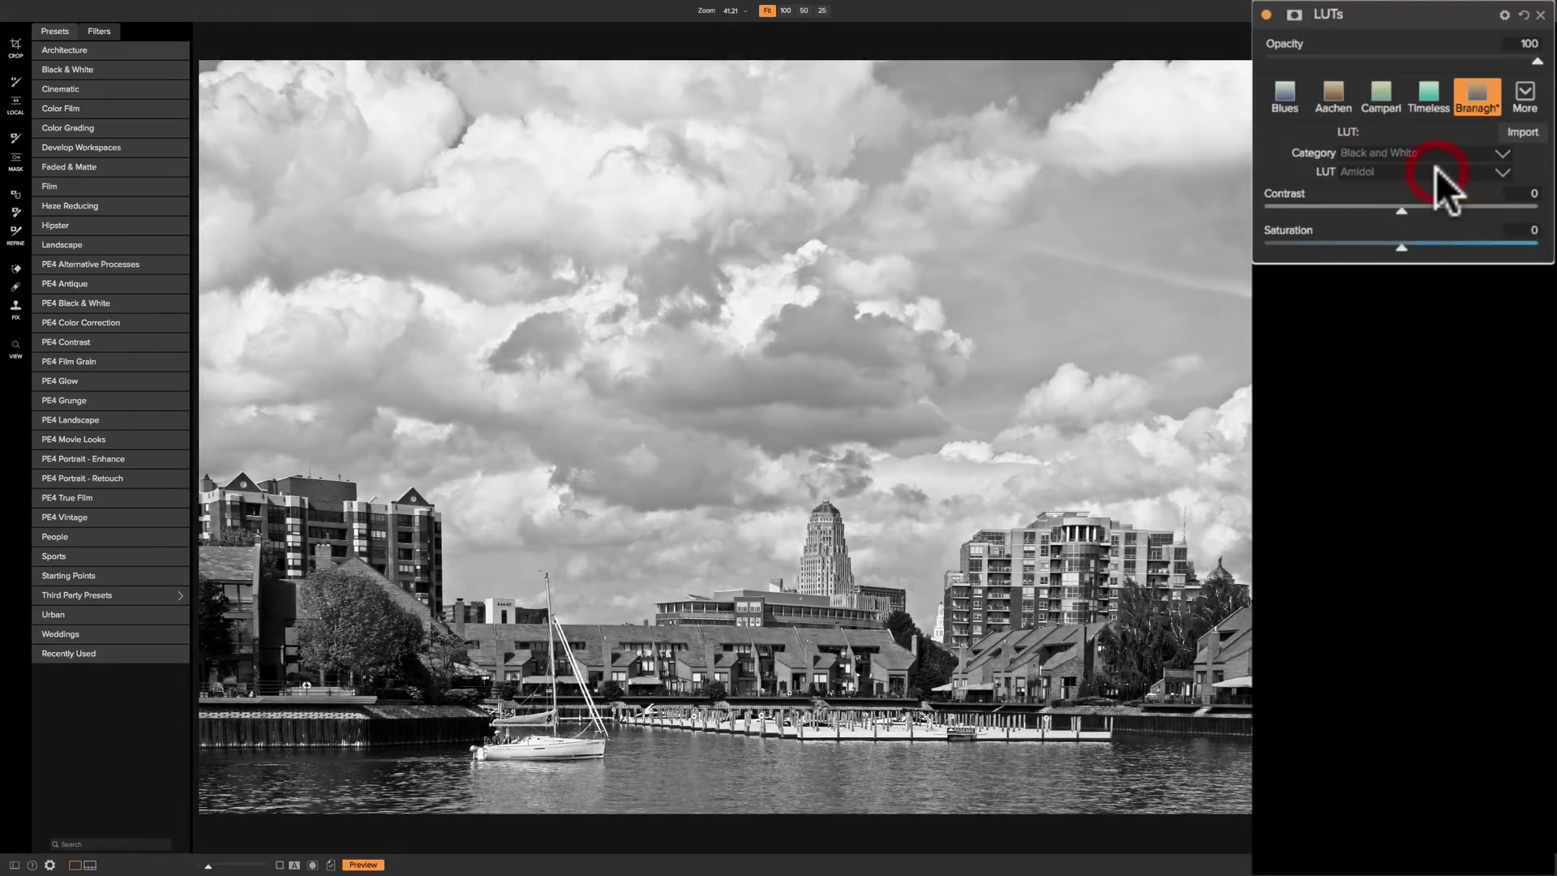
pyautogui.click(1430, 146)
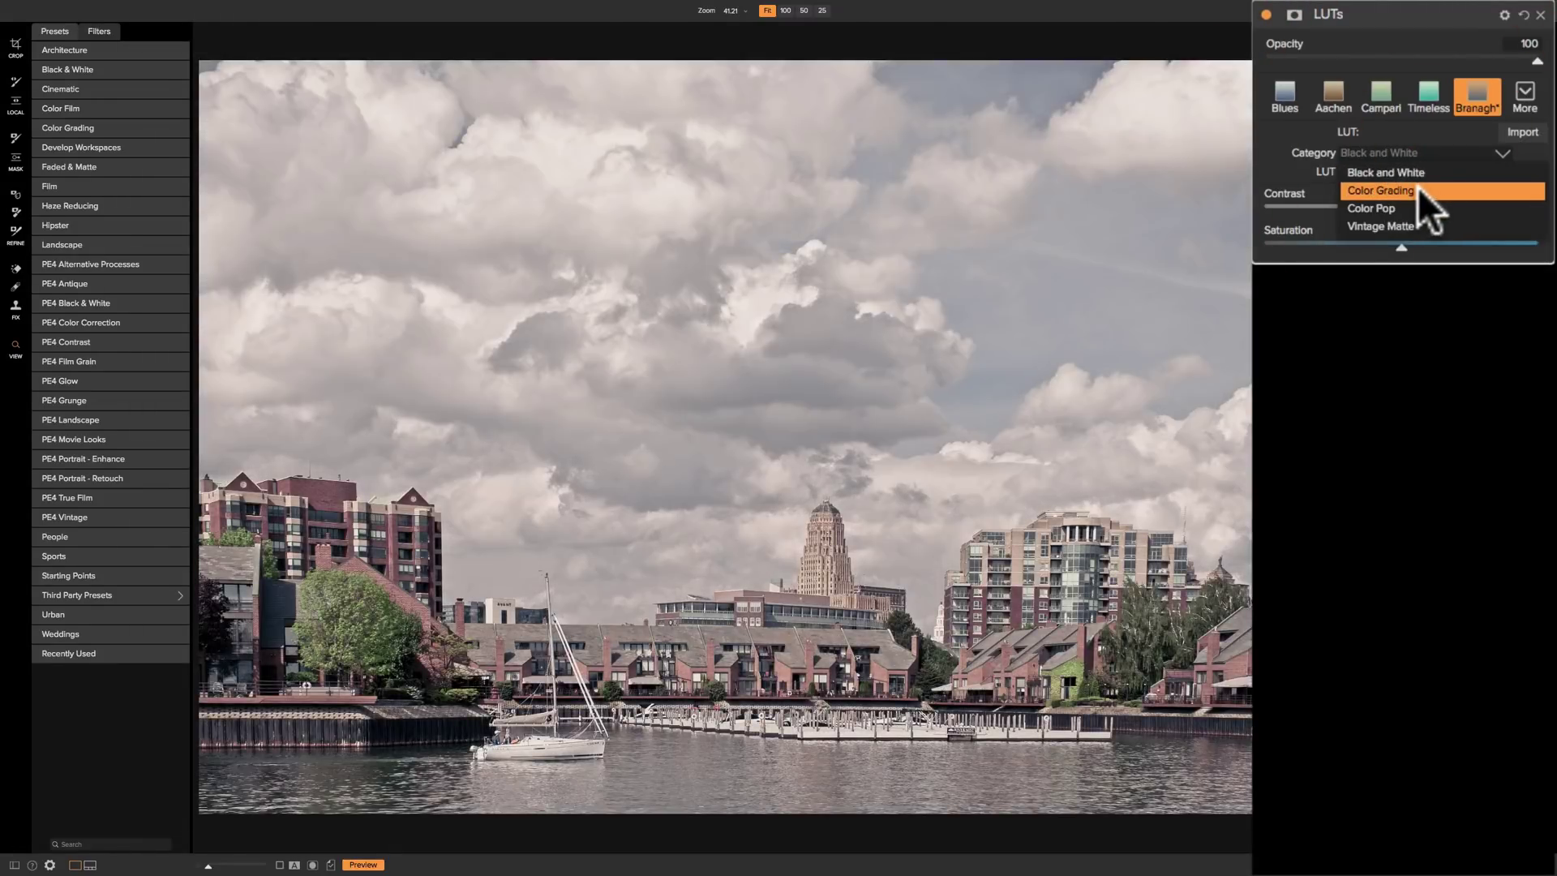
pyautogui.click(1418, 188)
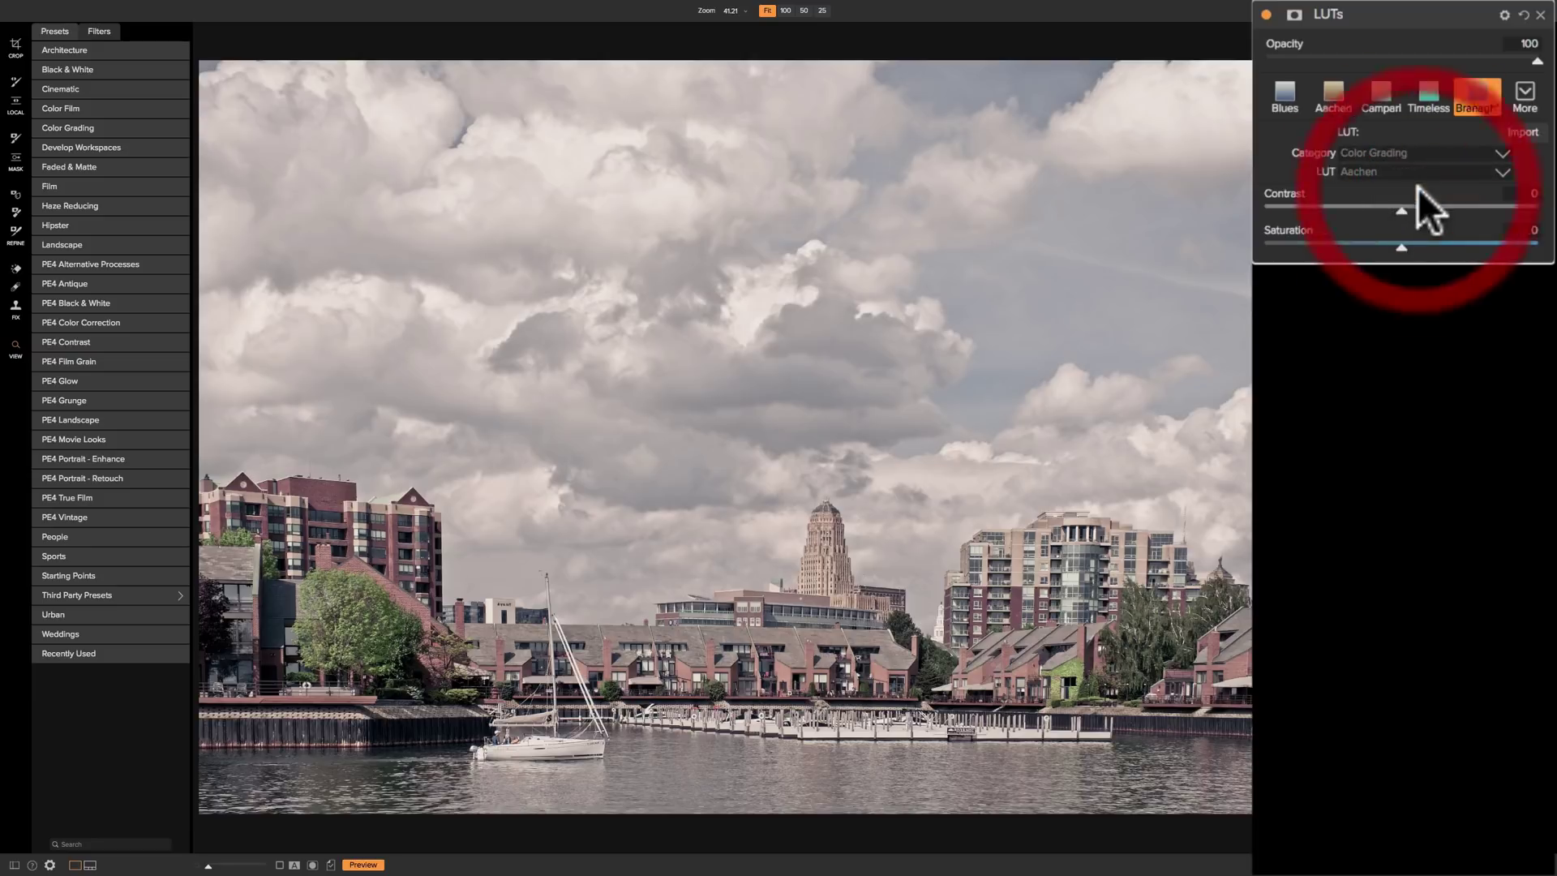
pyautogui.click(1414, 169)
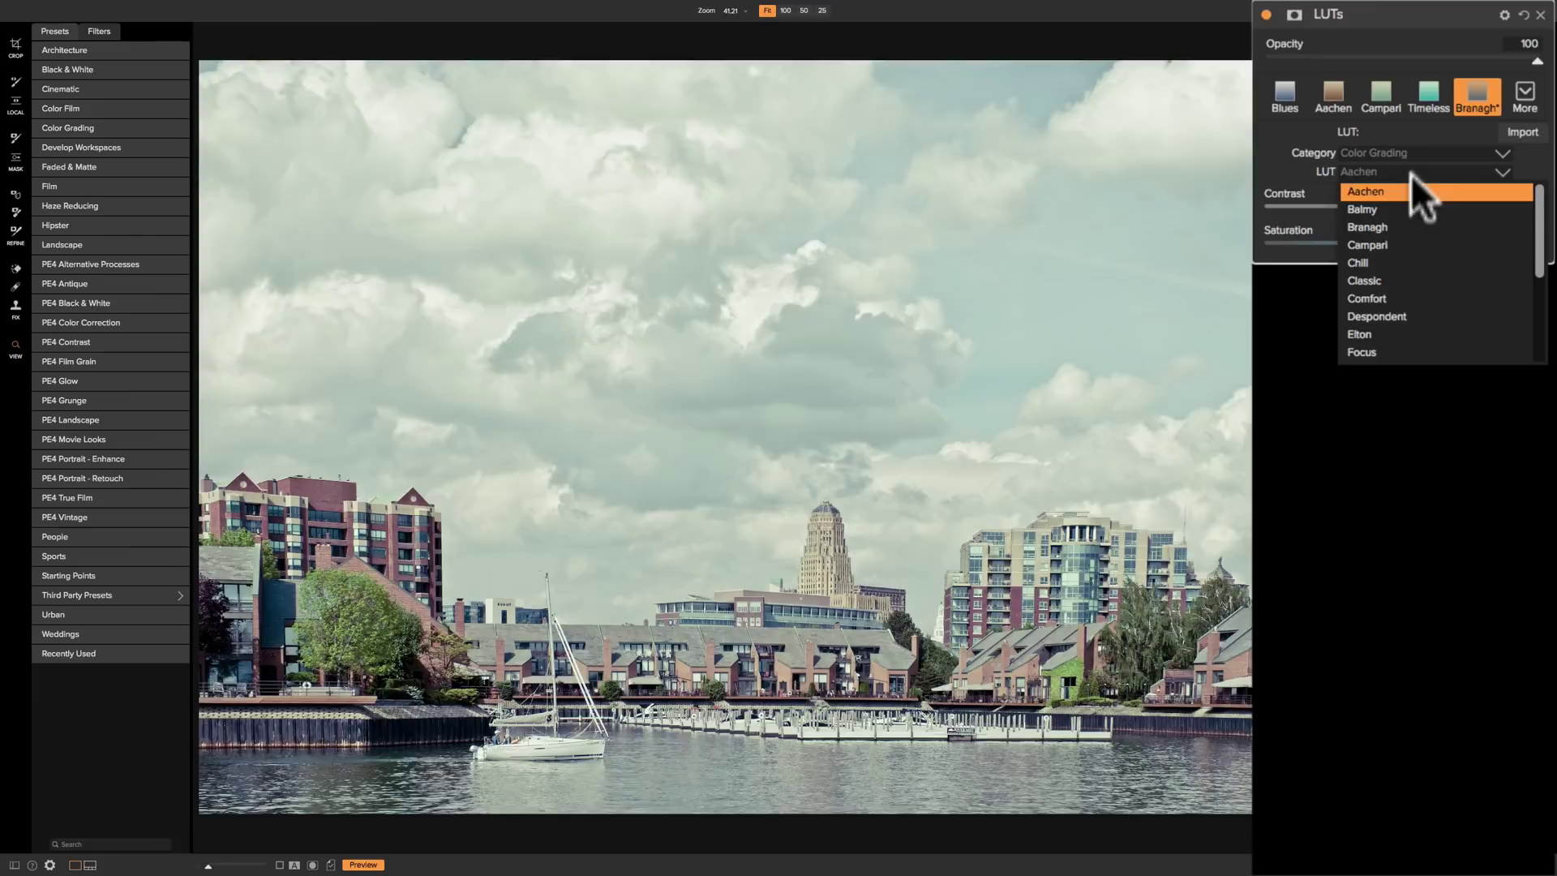
pyautogui.click(1411, 166)
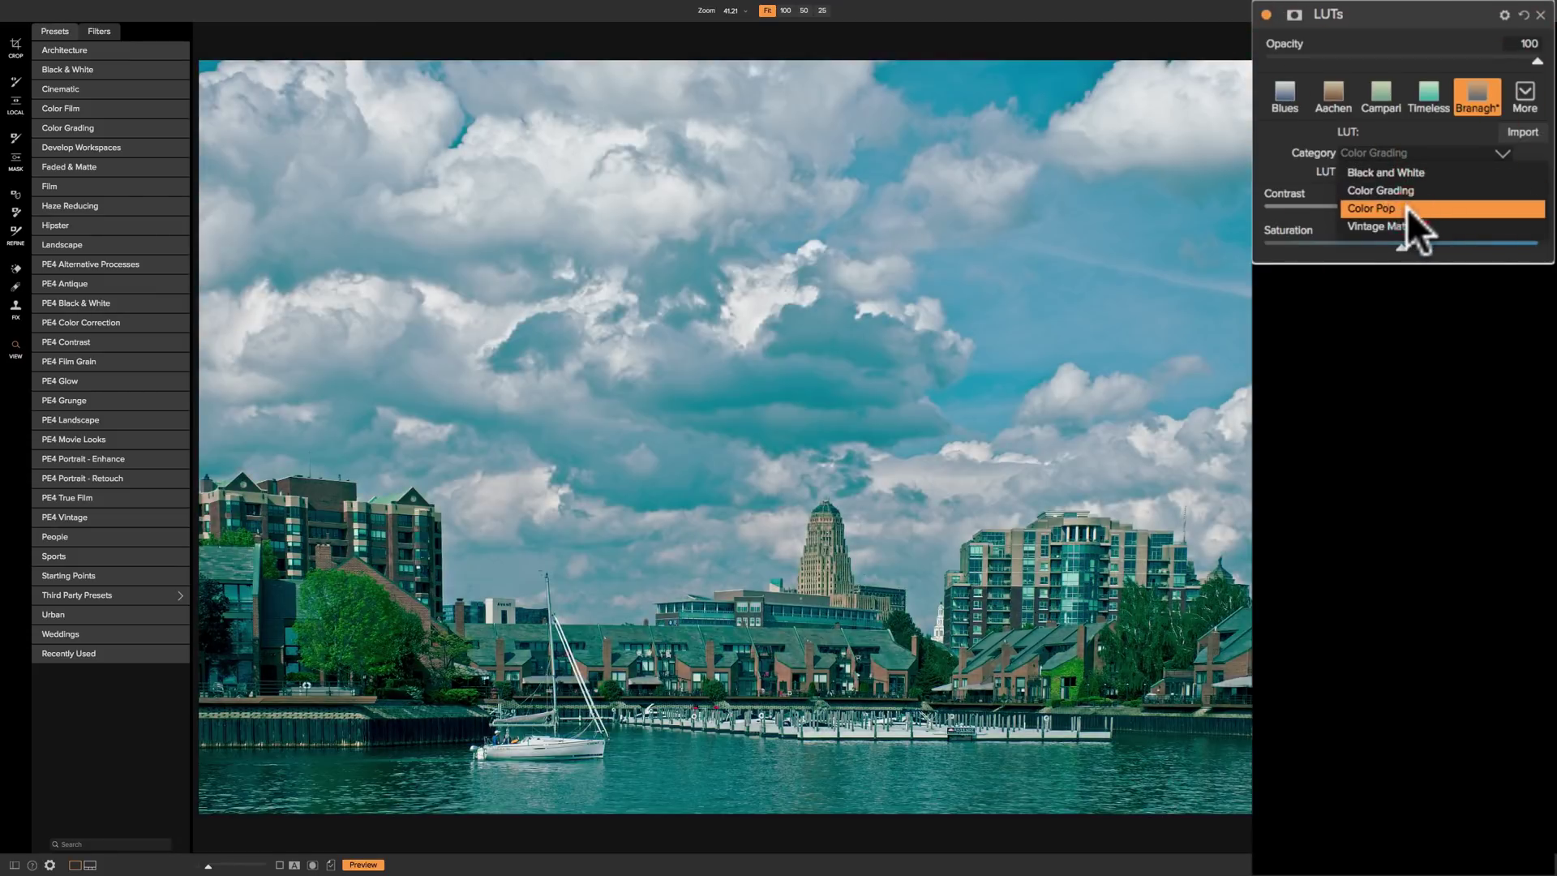
pyautogui.click(1408, 208)
pyautogui.click(1413, 171)
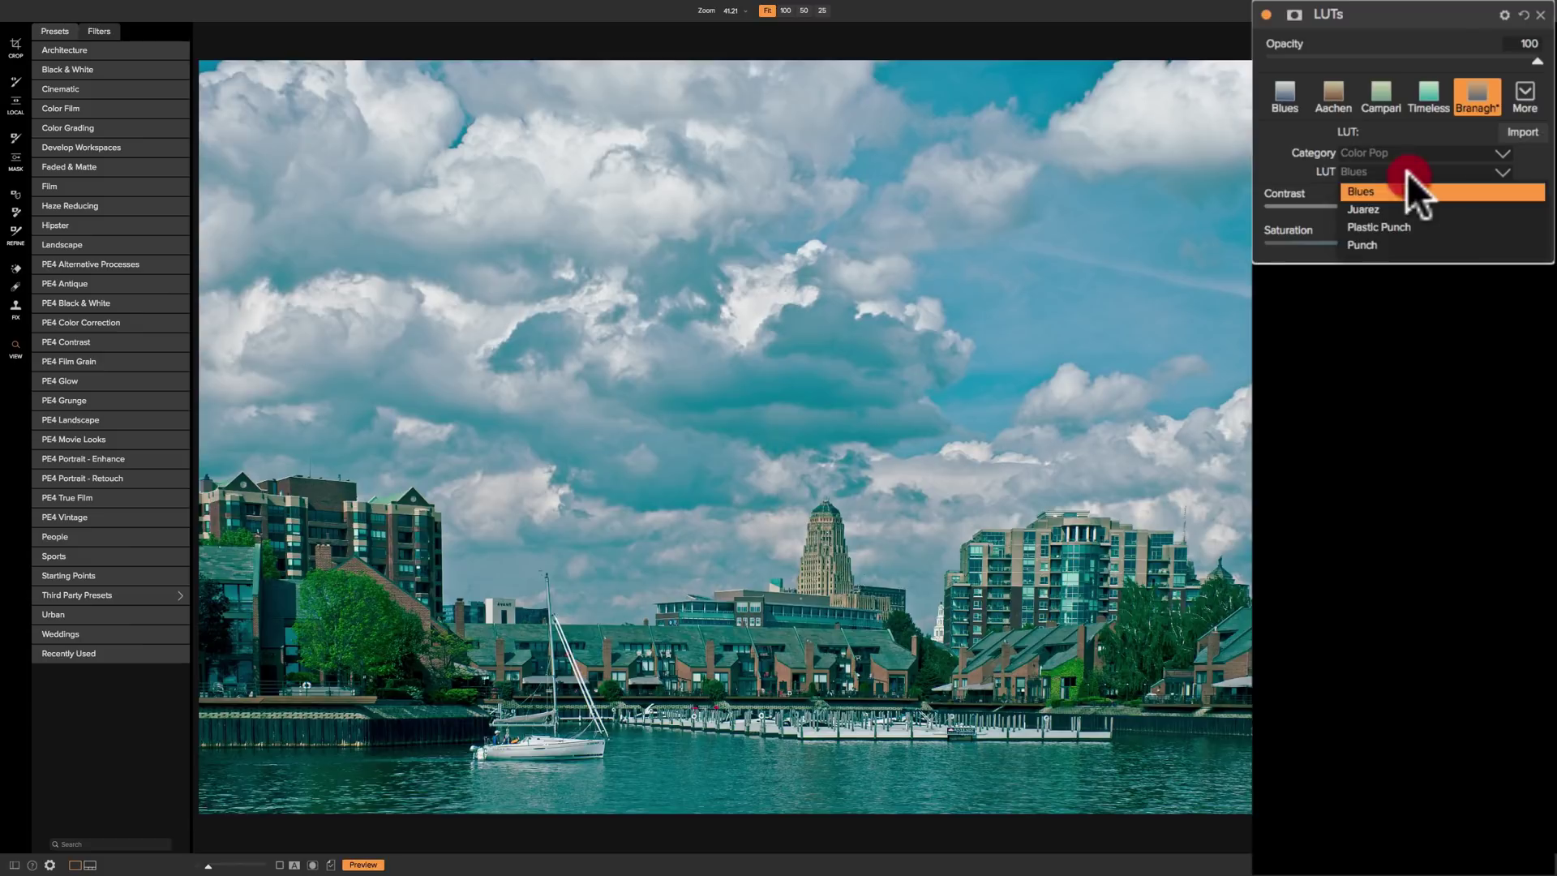
# - Pick the Vintage Matte category and apply its Rome LUT
pyautogui.click(1407, 172)
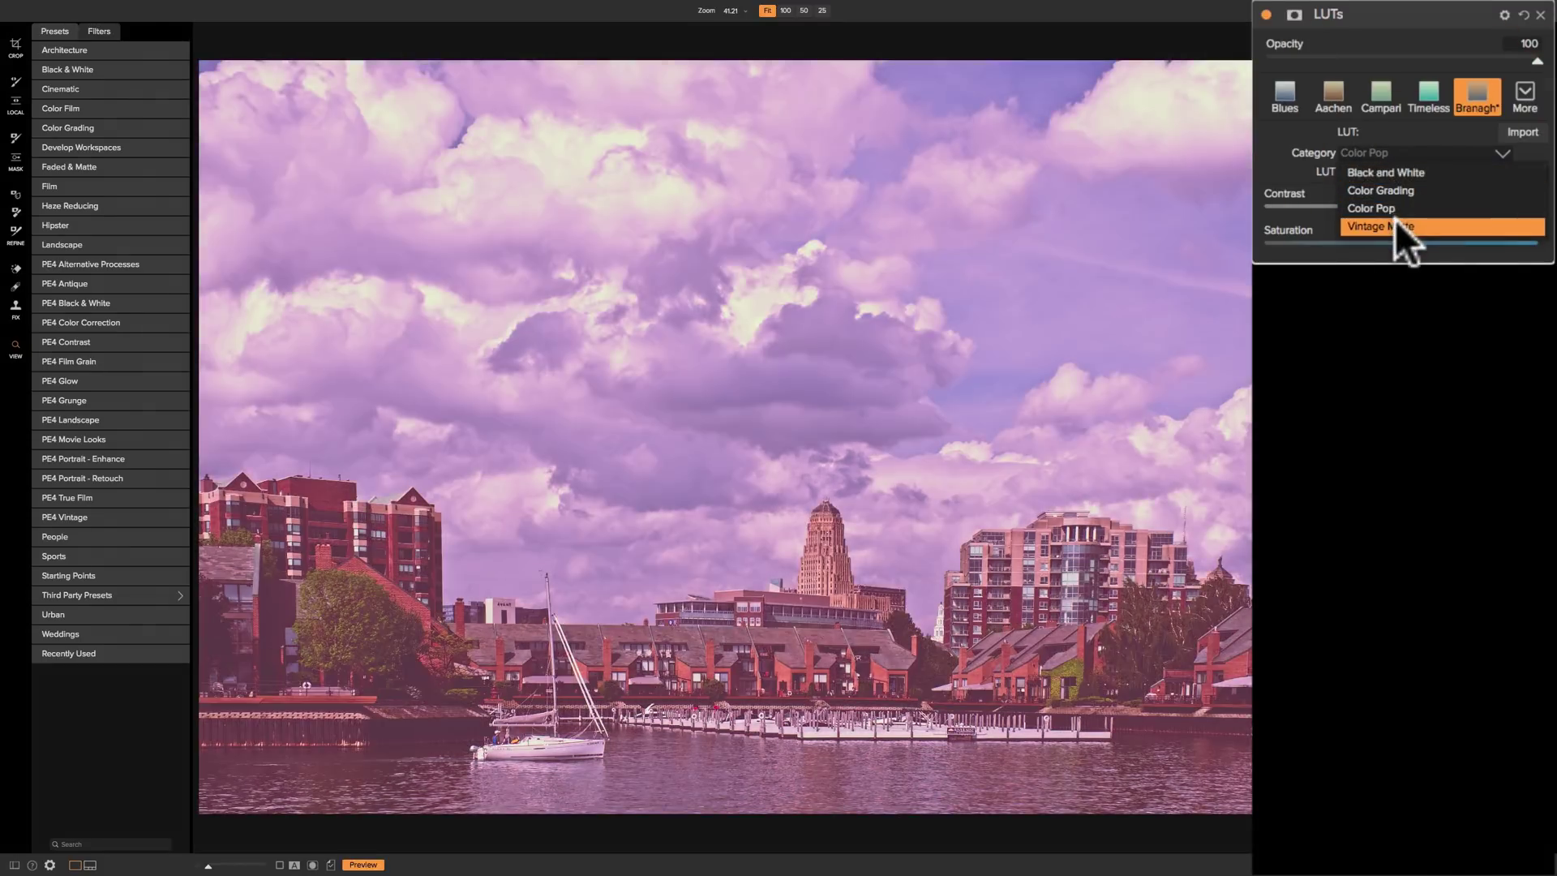
pyautogui.click(1398, 227)
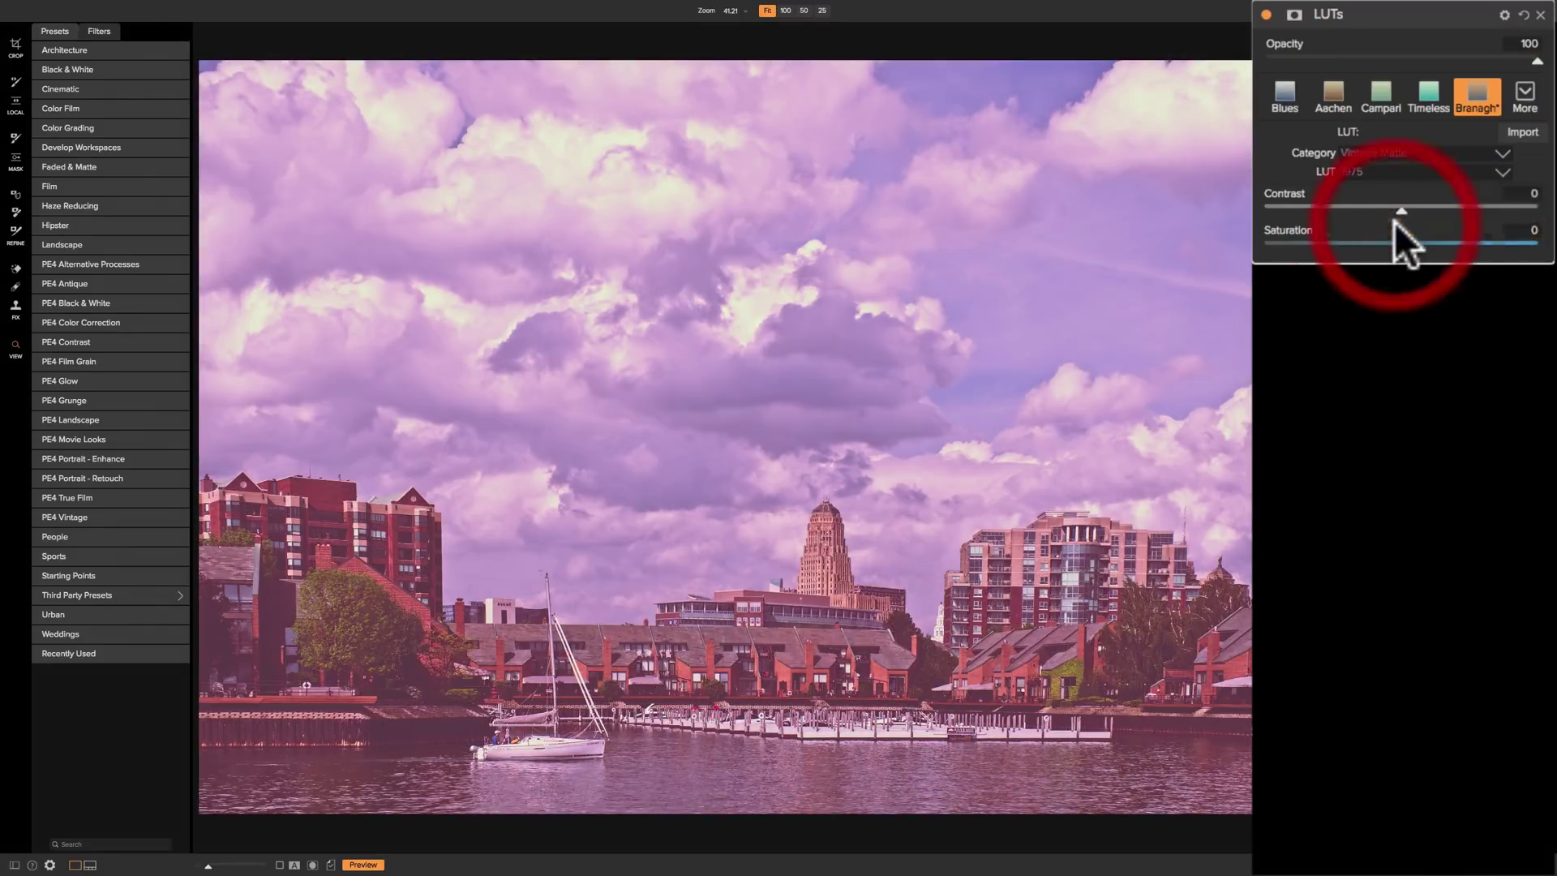
pyautogui.click(1412, 171)
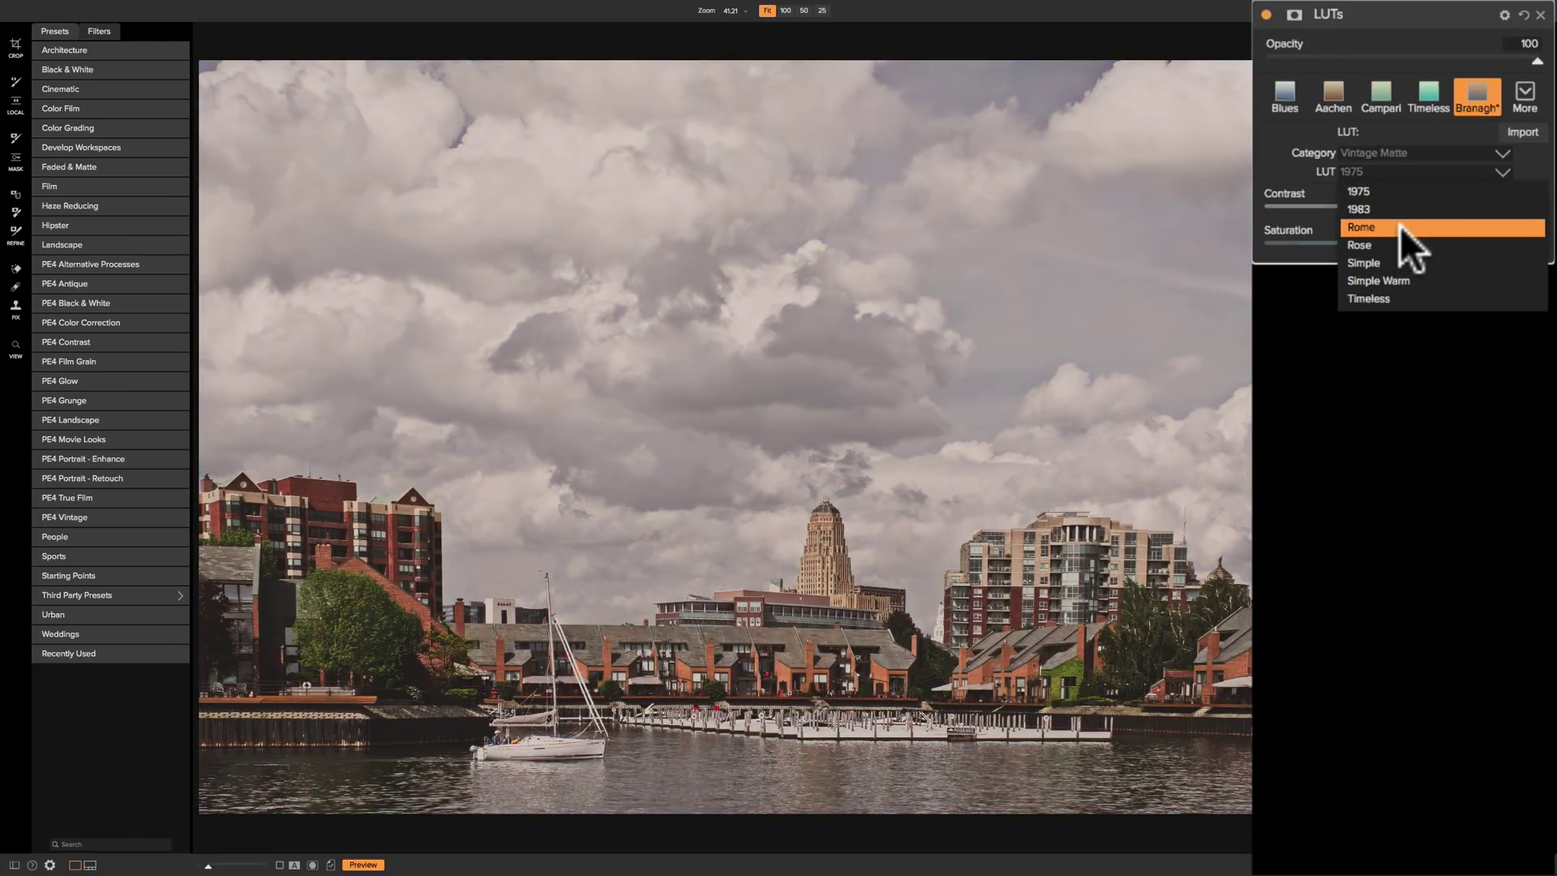
pyautogui.click(1401, 228)
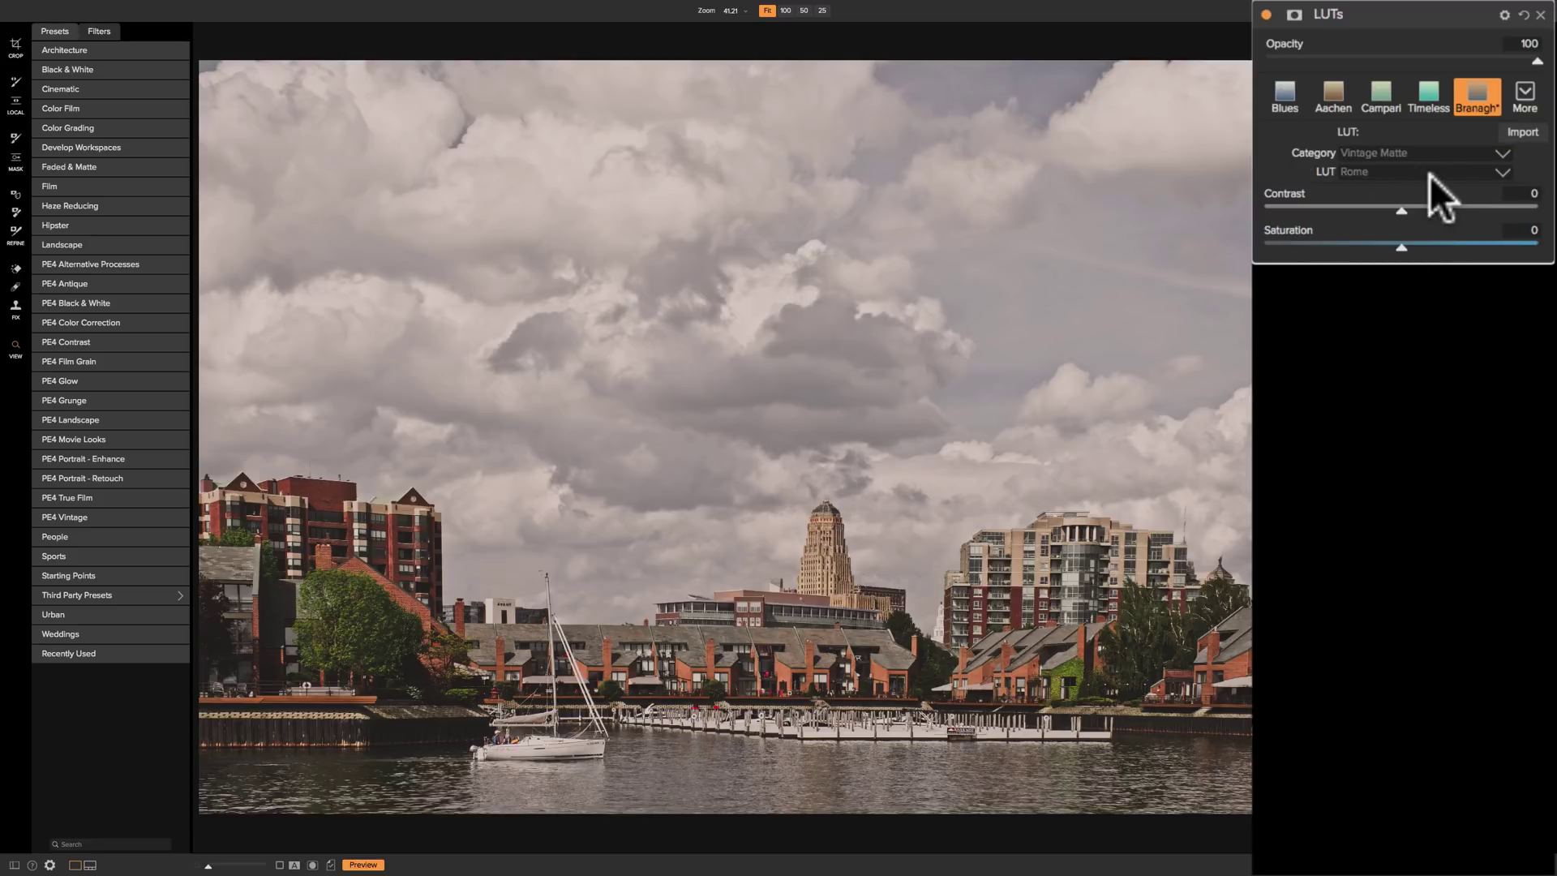
# - Replace Rome with the Simple Warm LUT from Vintage Matte
pyautogui.click(1408, 154)
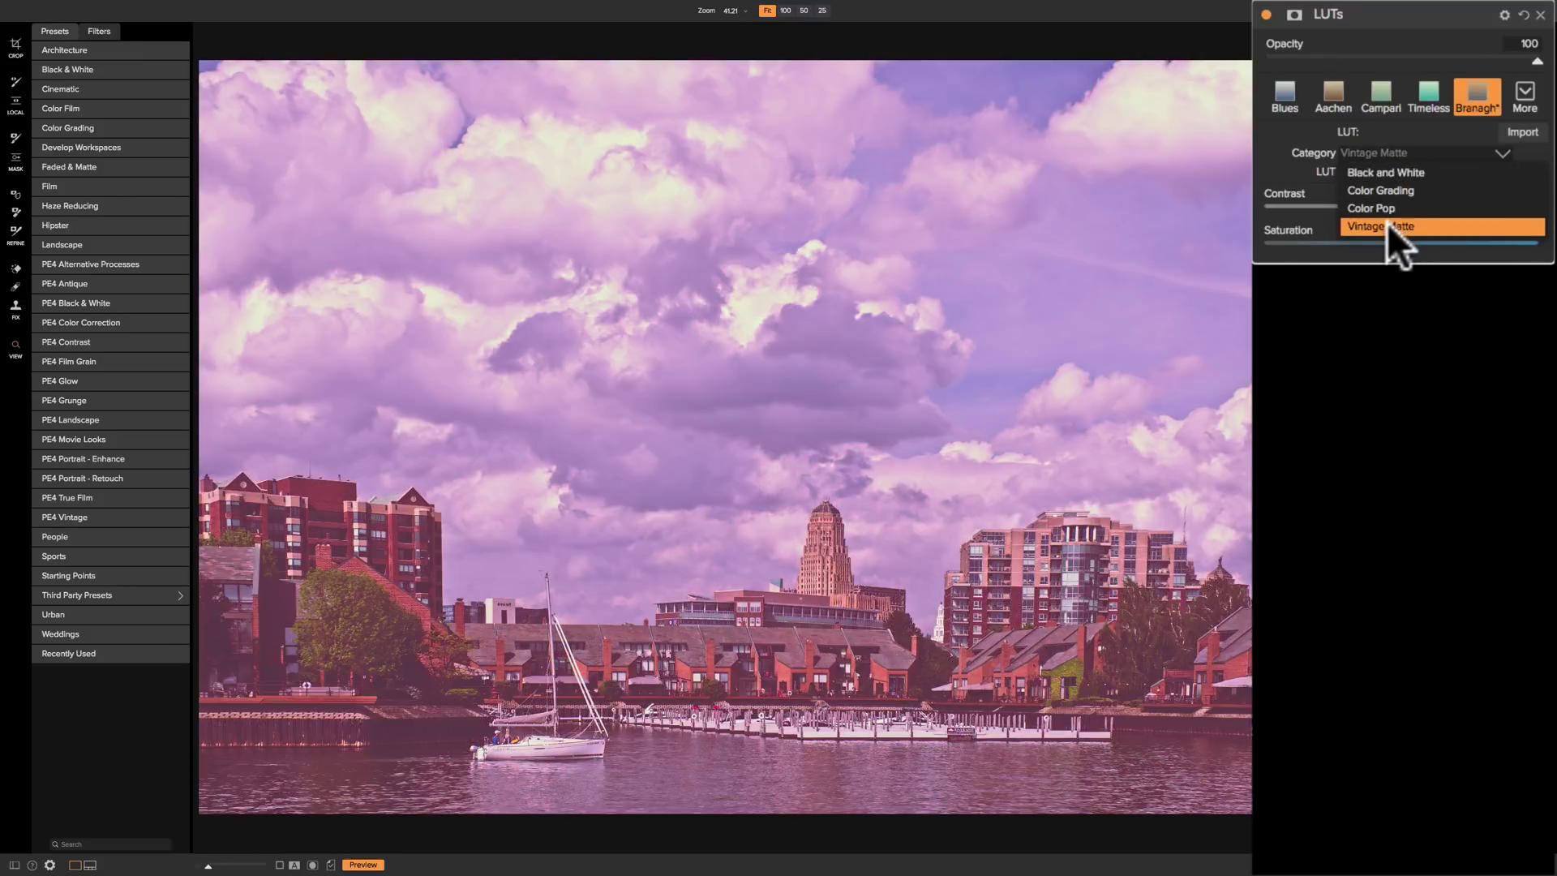
pyautogui.click(1388, 225)
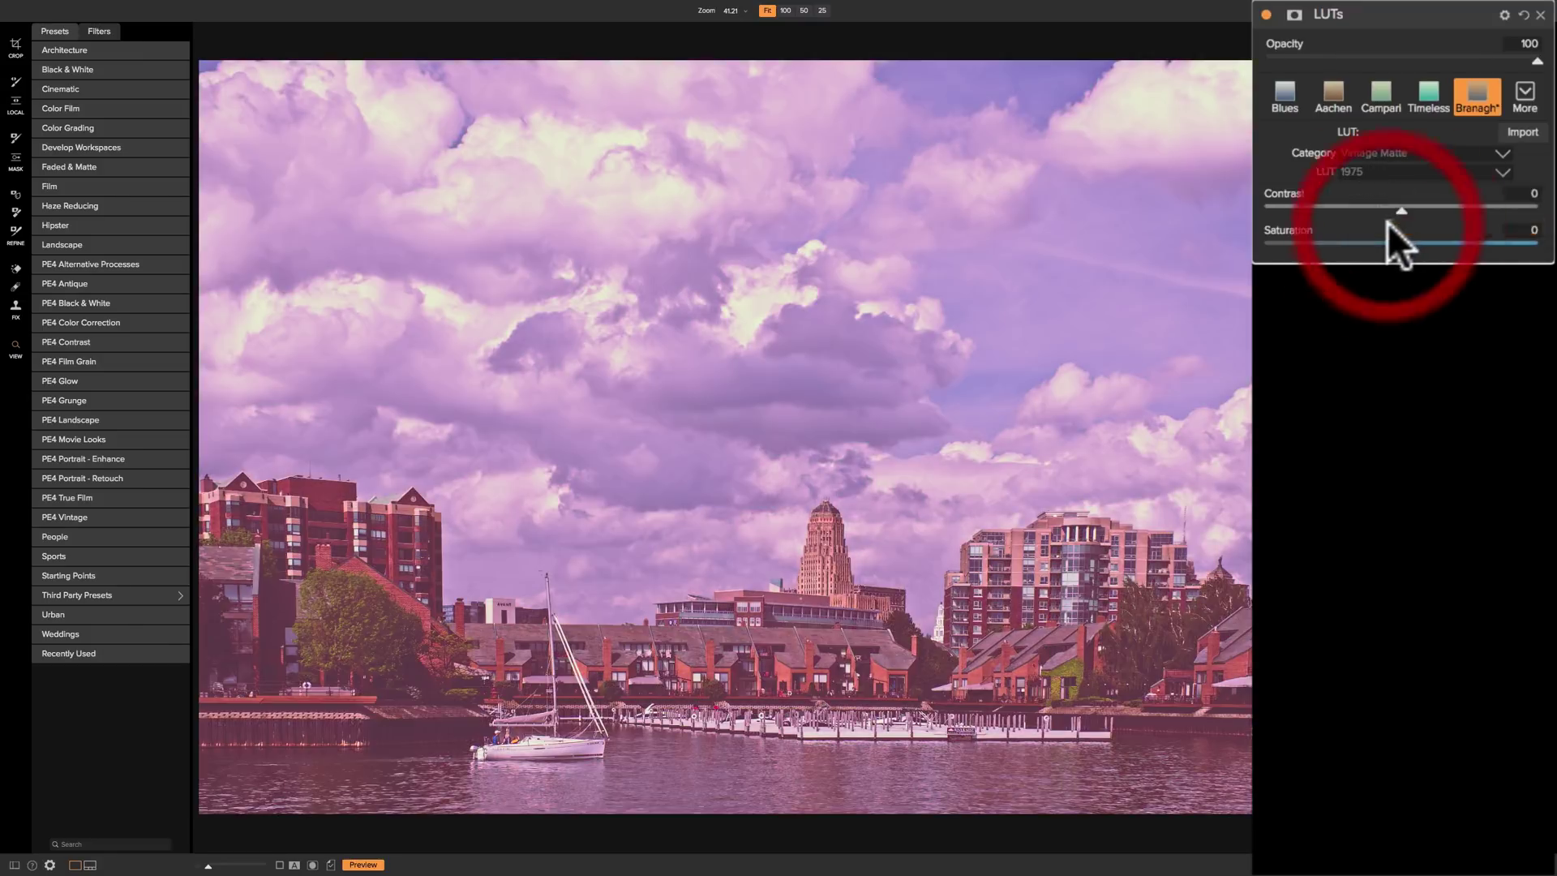
pyautogui.click(1391, 172)
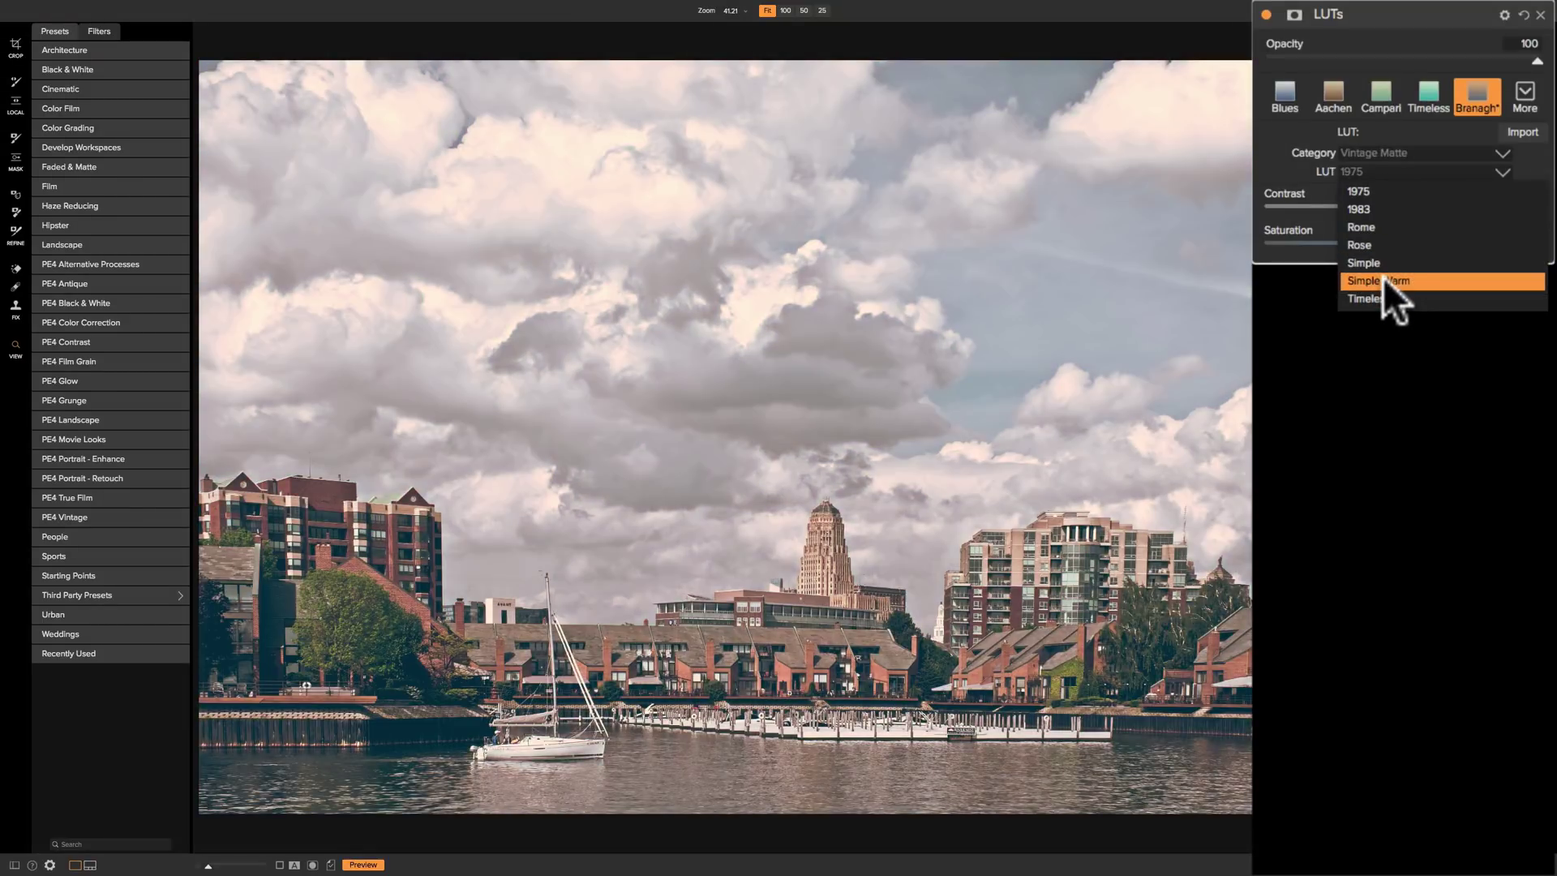
pyautogui.click(1383, 277)
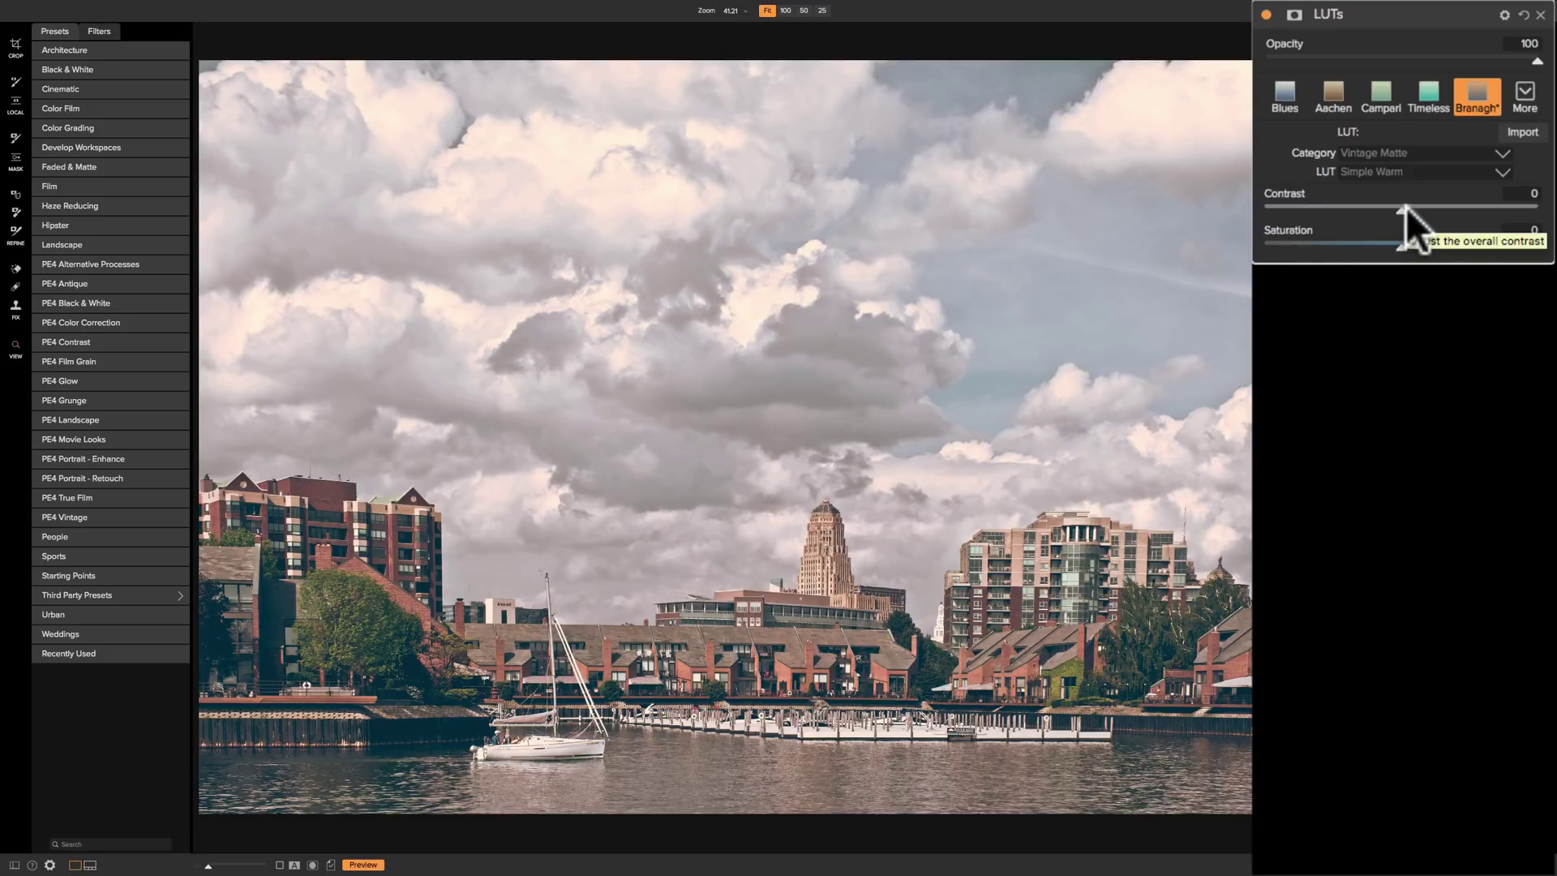
# - Set the Simple Warm LUT's contrast to -1 and lower its saturation to -19
pyautogui.moveTo(1405, 208)
pyautogui.mouseDown()
pyautogui.moveTo(1465, 212)
pyautogui.moveTo(1334, 210)
pyautogui.mouseUp()
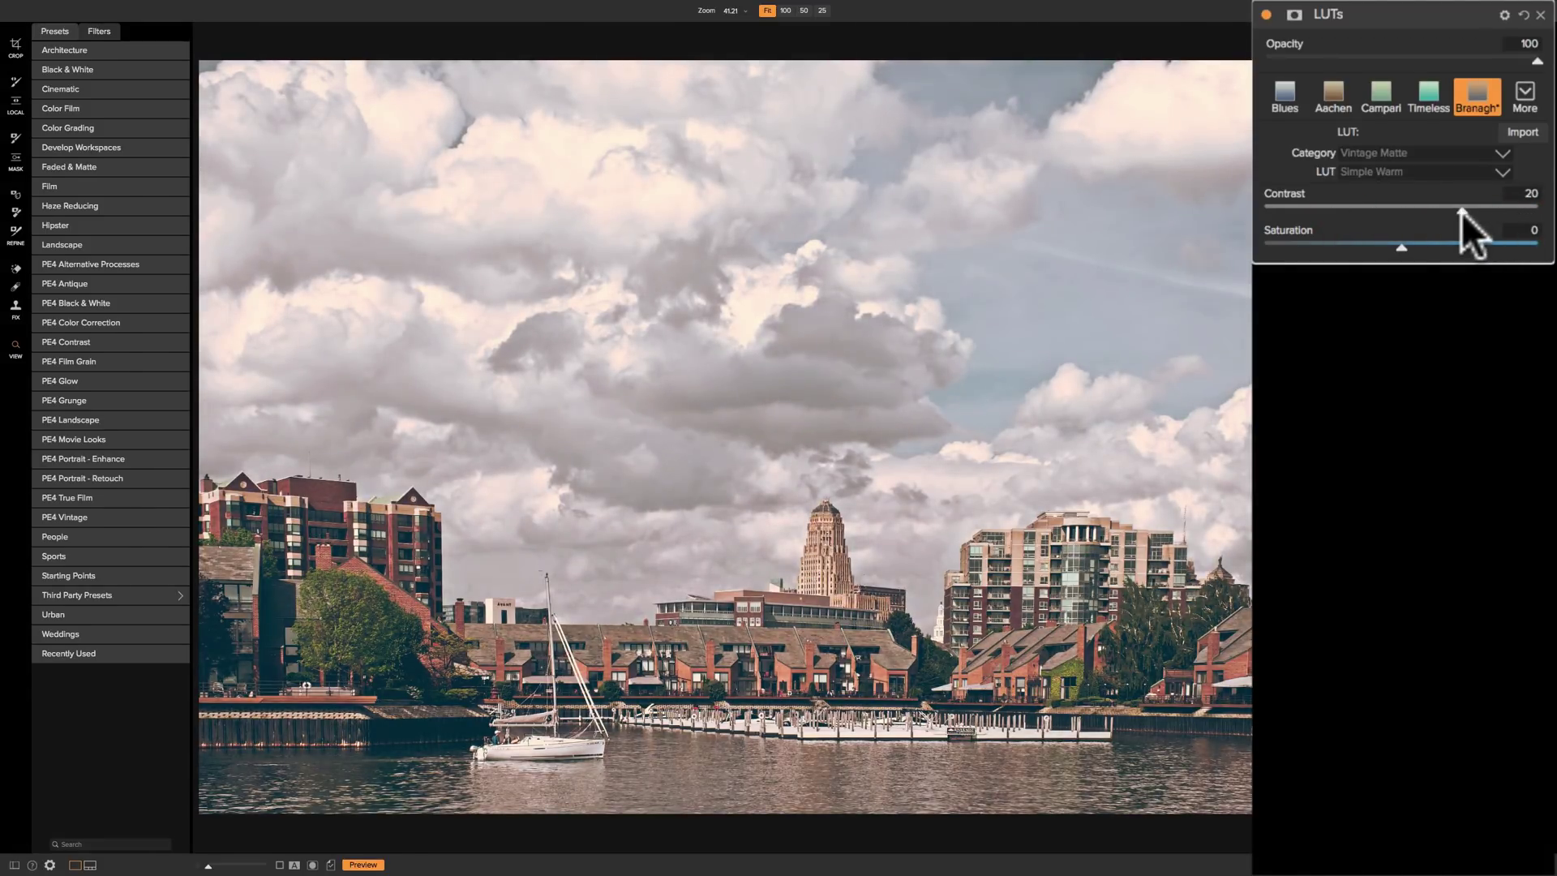
pyautogui.click(1396, 209)
pyautogui.click(1469, 243)
pyautogui.moveTo(1487, 248); pyautogui.dragTo(1515, 250)
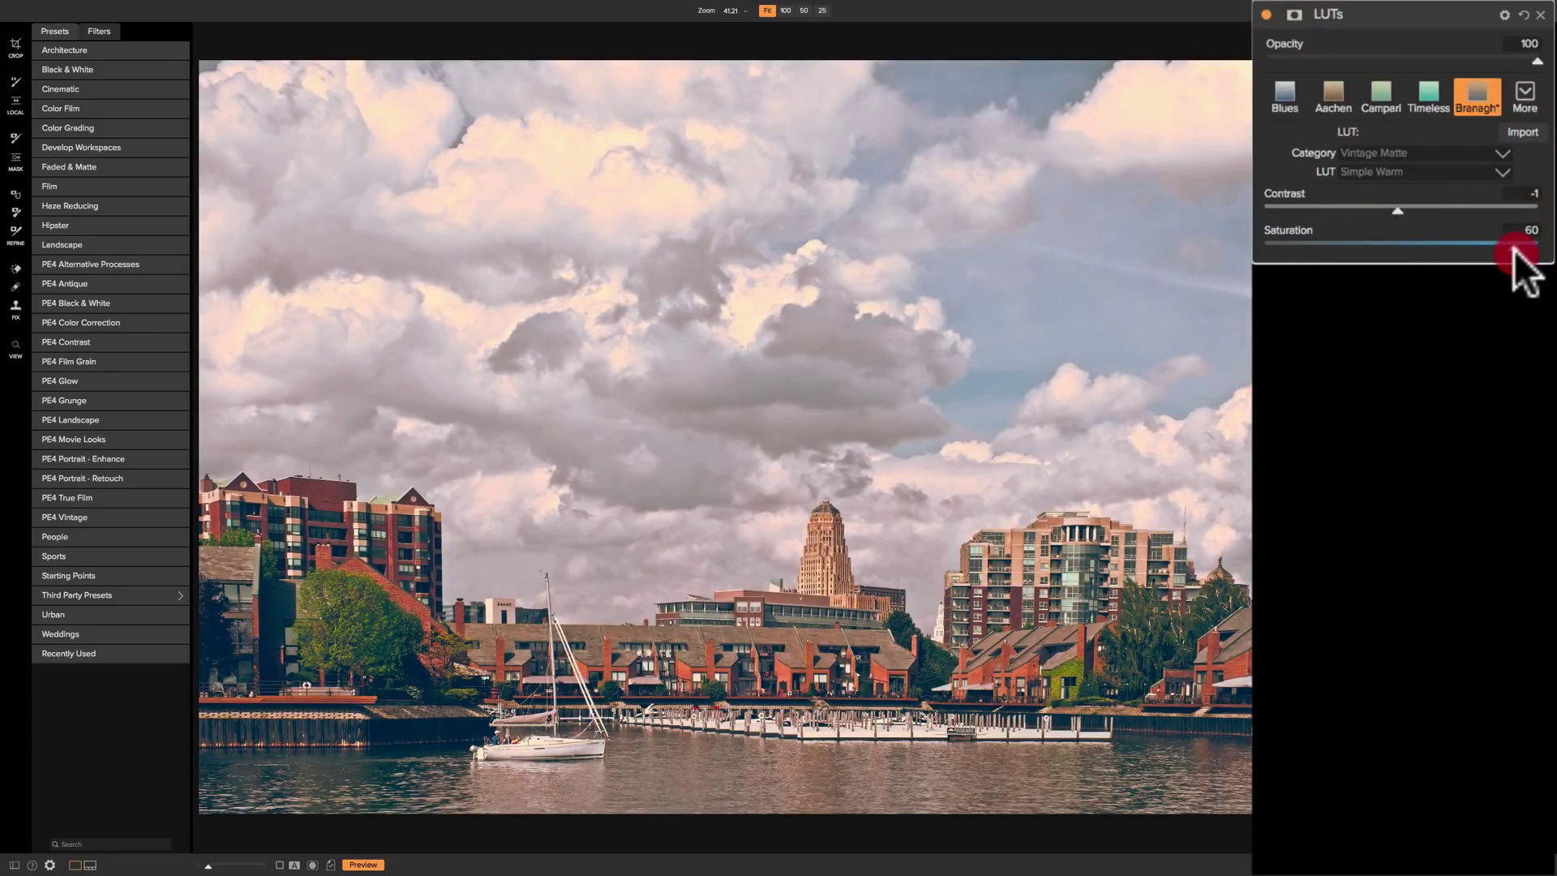
pyautogui.moveTo(1514, 250)
pyautogui.mouseDown()
pyautogui.moveTo(1264, 239)
pyautogui.moveTo(1341, 245)
pyautogui.mouseUp()
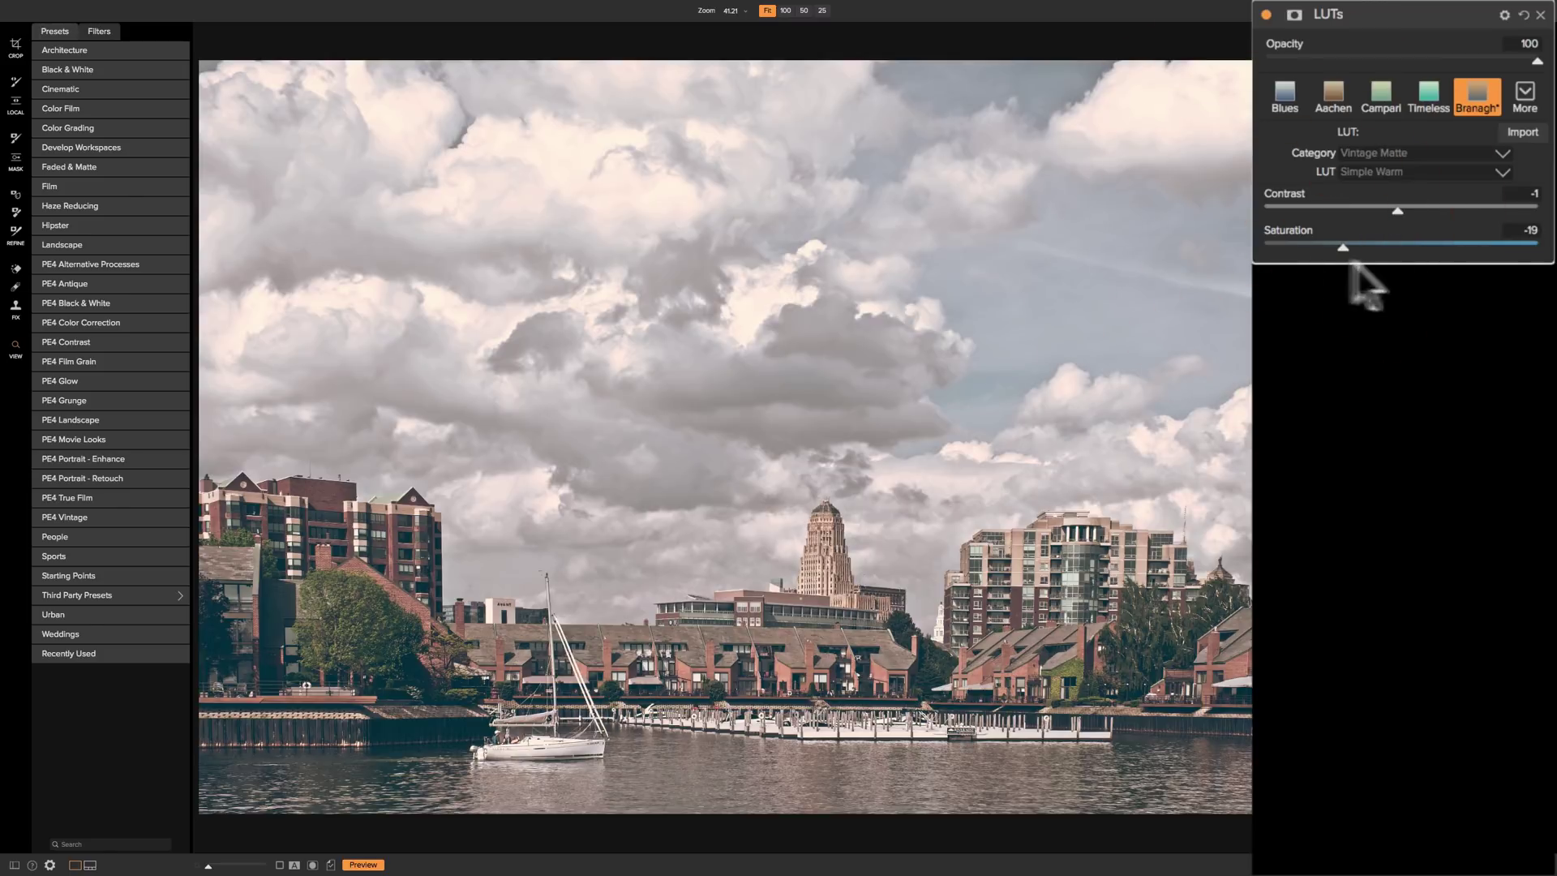